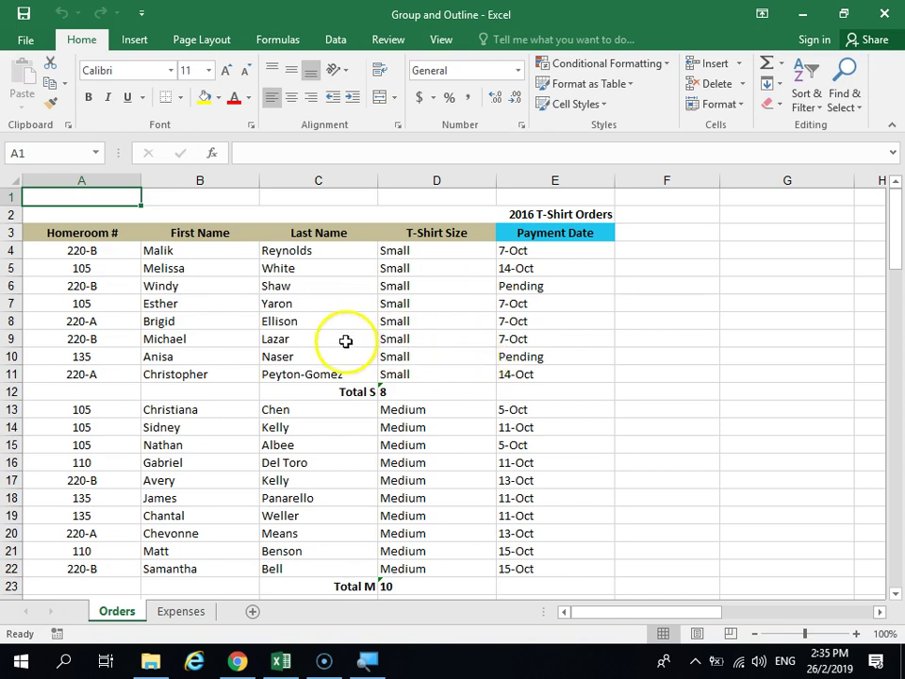
Examine the COUNTA formula in the Total S cell D12 and the T-shirt size range D4:D11 it counts.
scroll(381, 440, down, 2)
scroll(381, 441, up, 2)
click(428, 390)
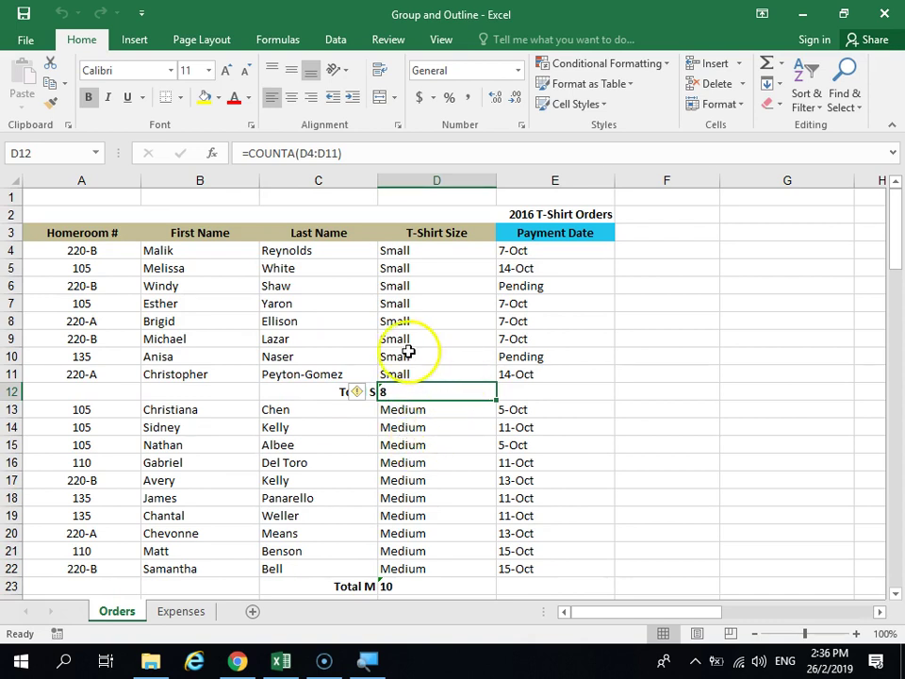
click(435, 252)
drag(435, 252, 425, 370)
click(415, 393)
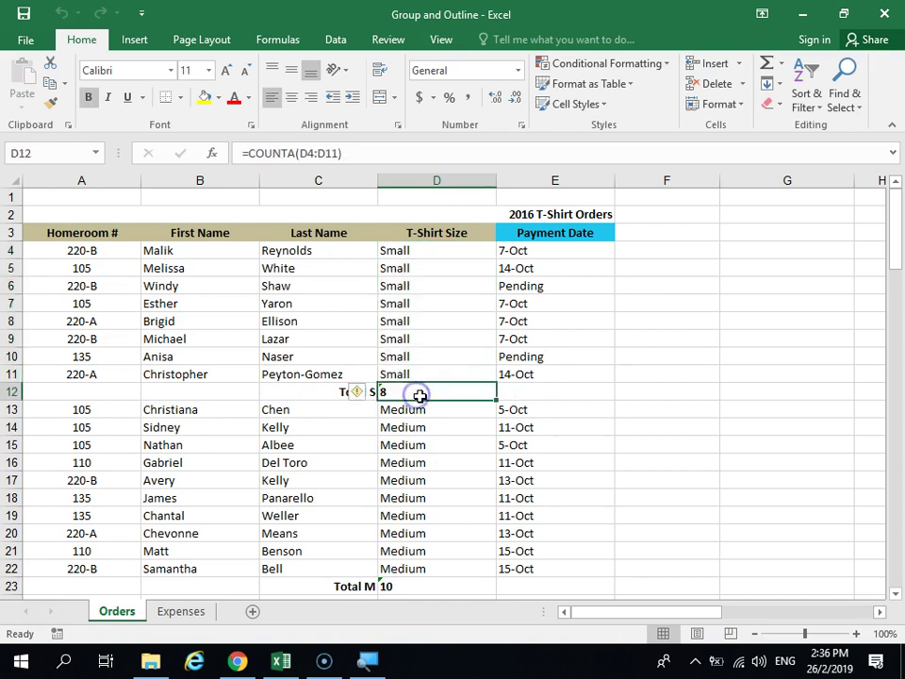
click(288, 155)
double_click(259, 155)
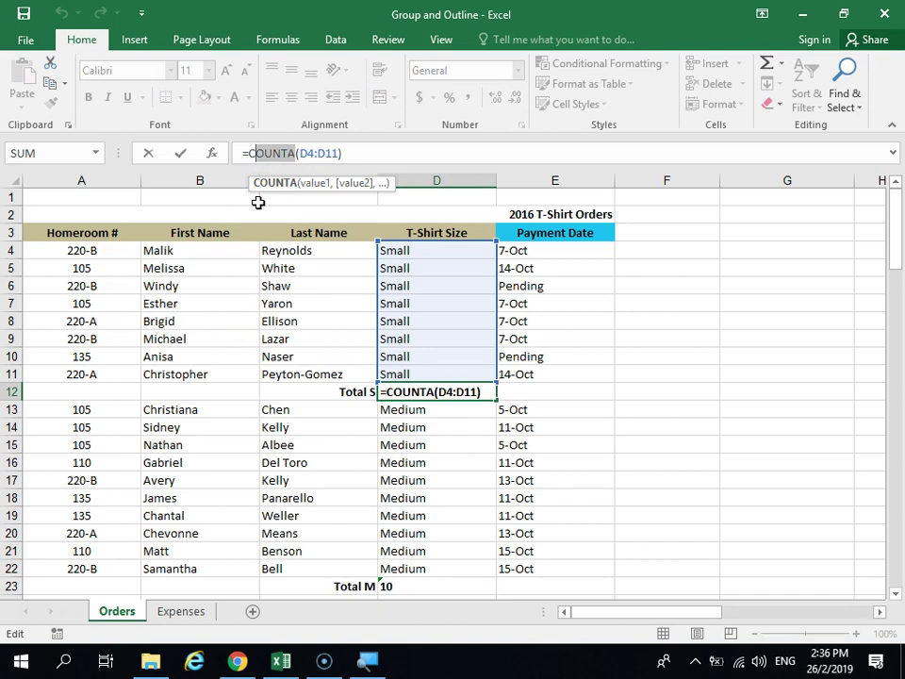
key(Return)
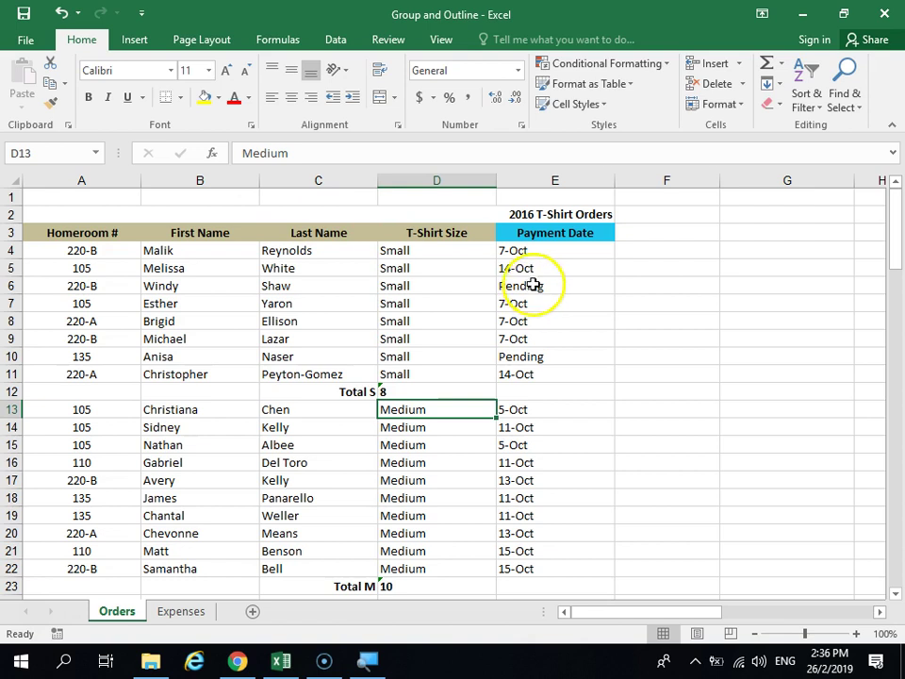
drag(430, 255, 424, 371)
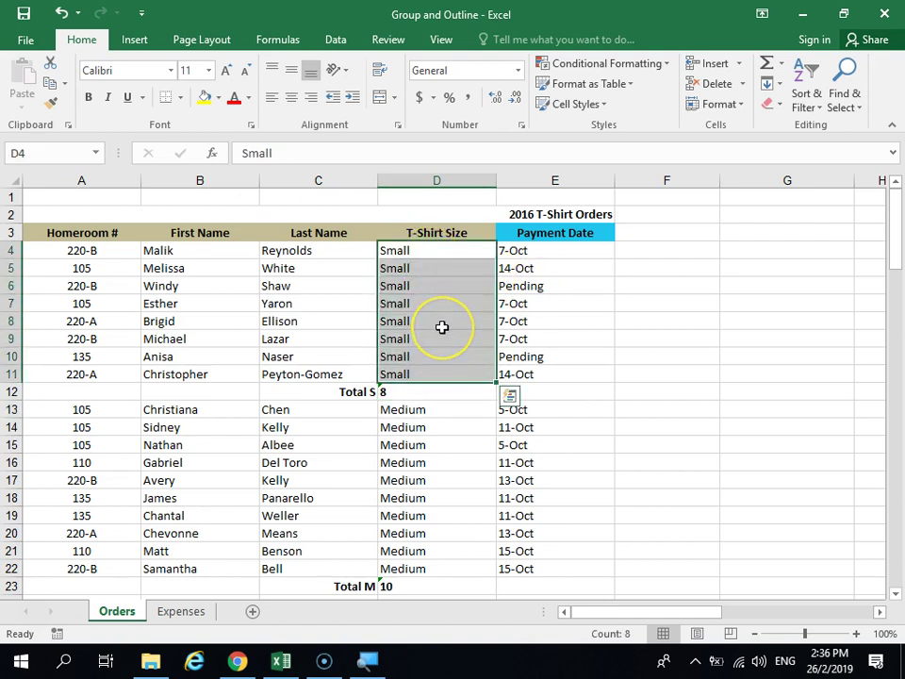
click(415, 394)
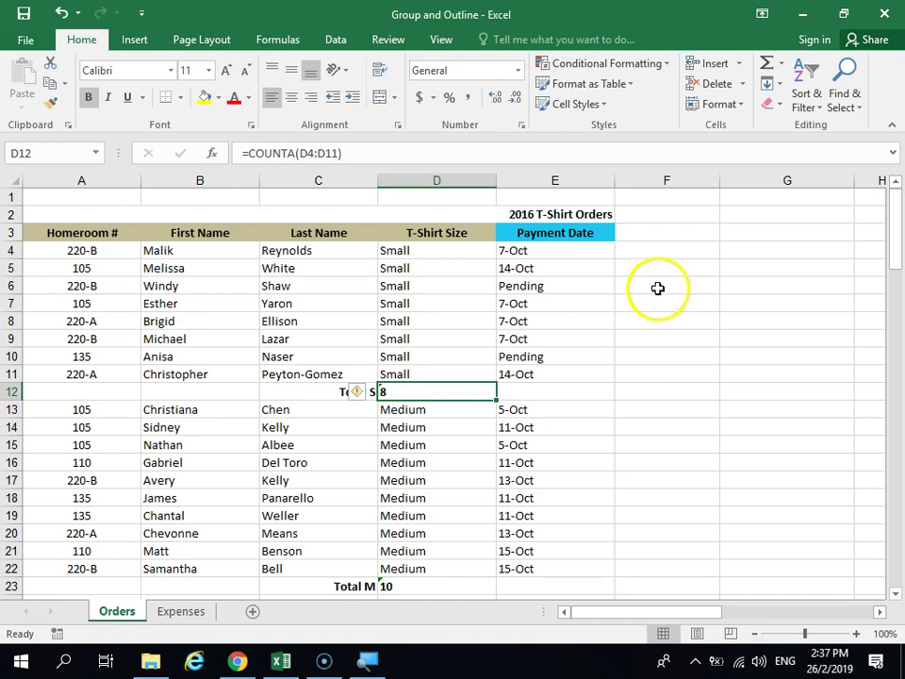
click(660, 255)
text(=)
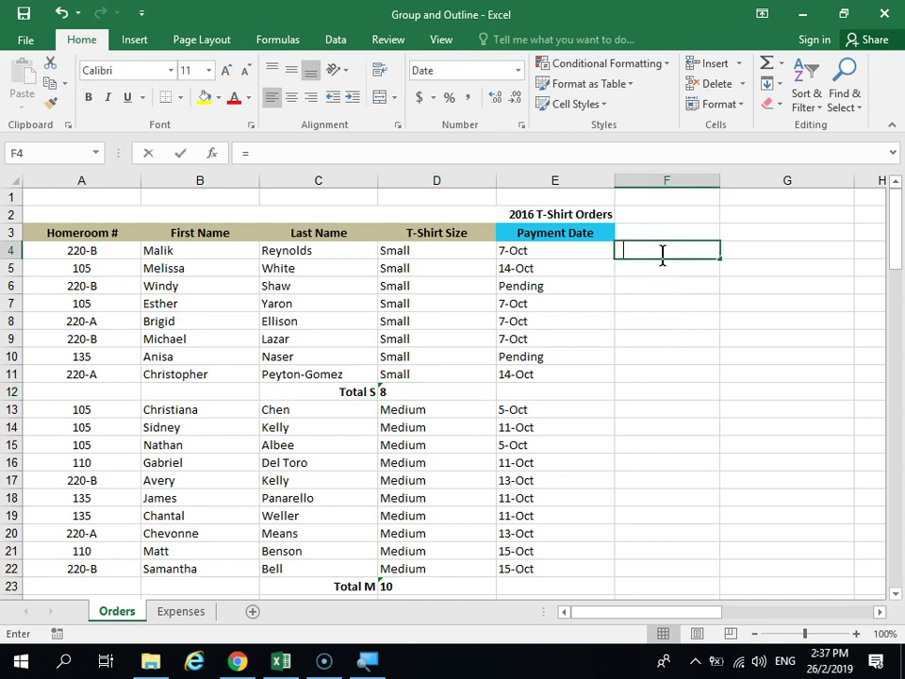
text(countblank()
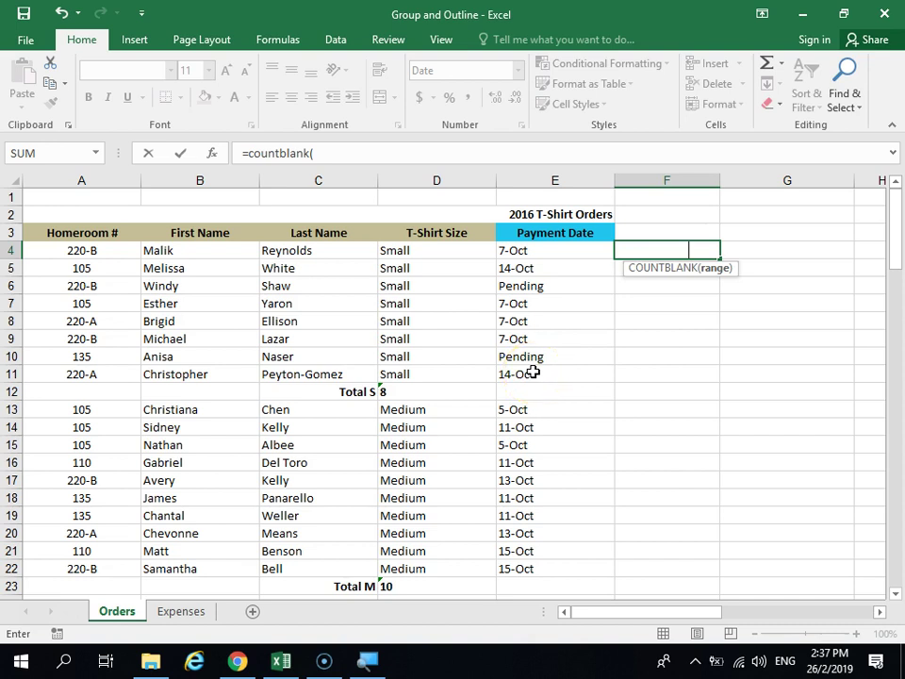
key(BackSpace)
key(BackSpace)
key(BackSpace)
key(BackSpace)
key(BackSpace)
key(BackSpace)
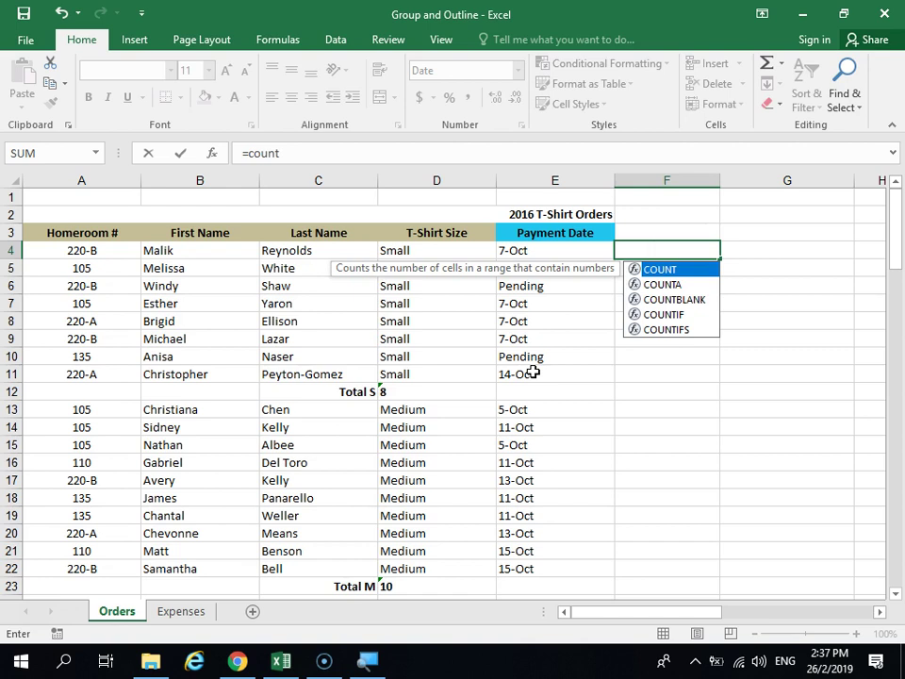
text(a)
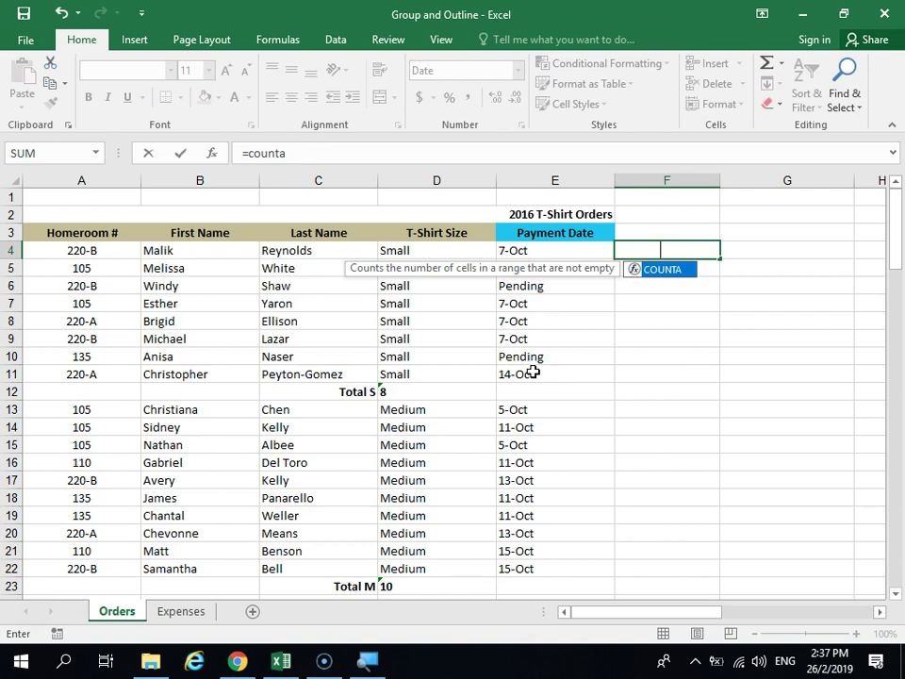
key(BackSpace)
key(BackSpace)
key(BackSpace)
key(BackSpace)
key(BackSpace)
key(BackSpace)
key(BackSpace)
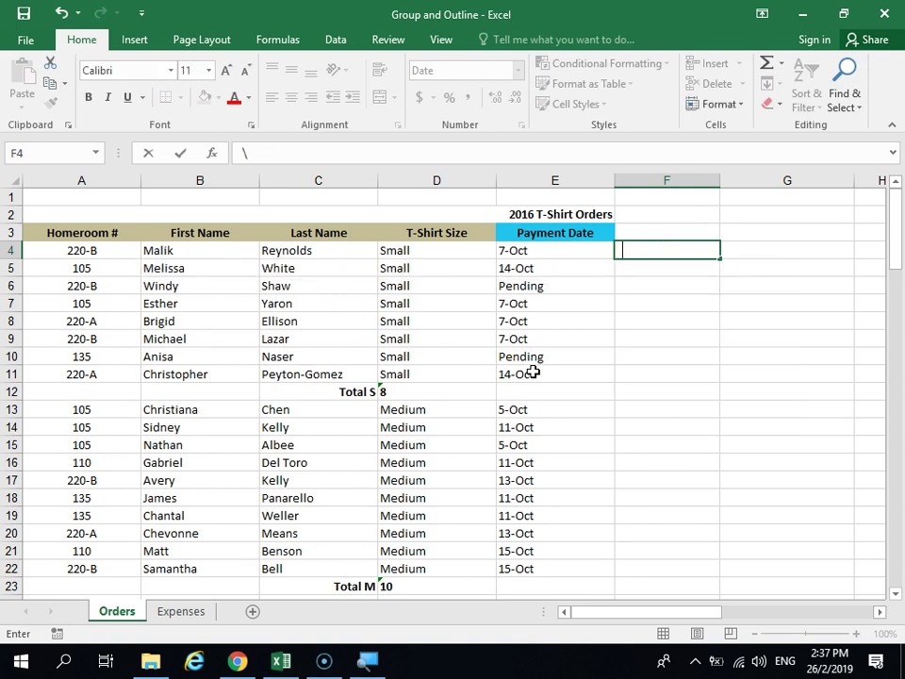
key(Return)
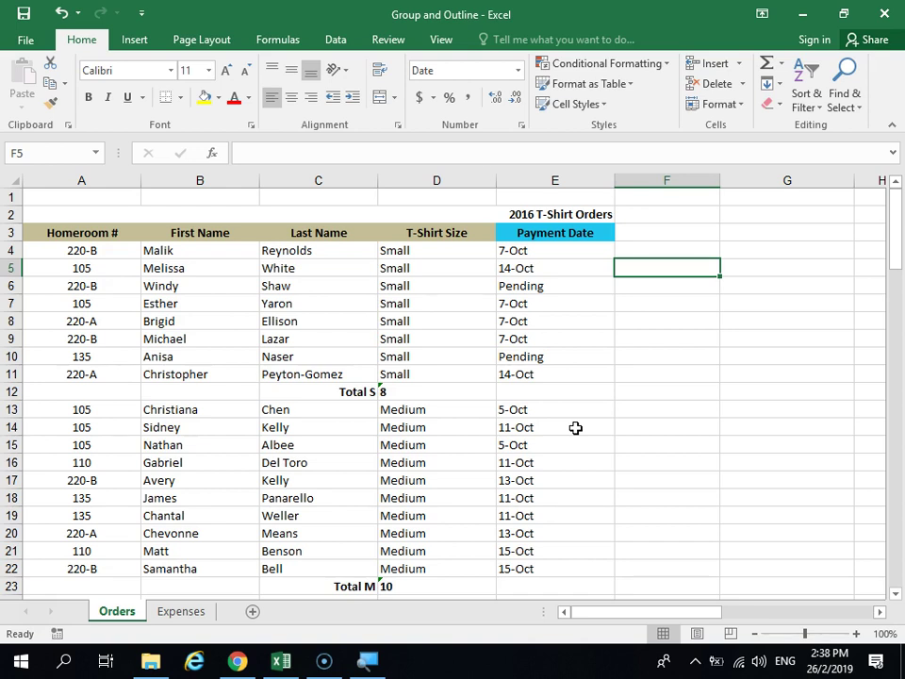
Try to add the heading Responded in cell F3, next to the Payment Date heading.
click(682, 267)
click(673, 227)
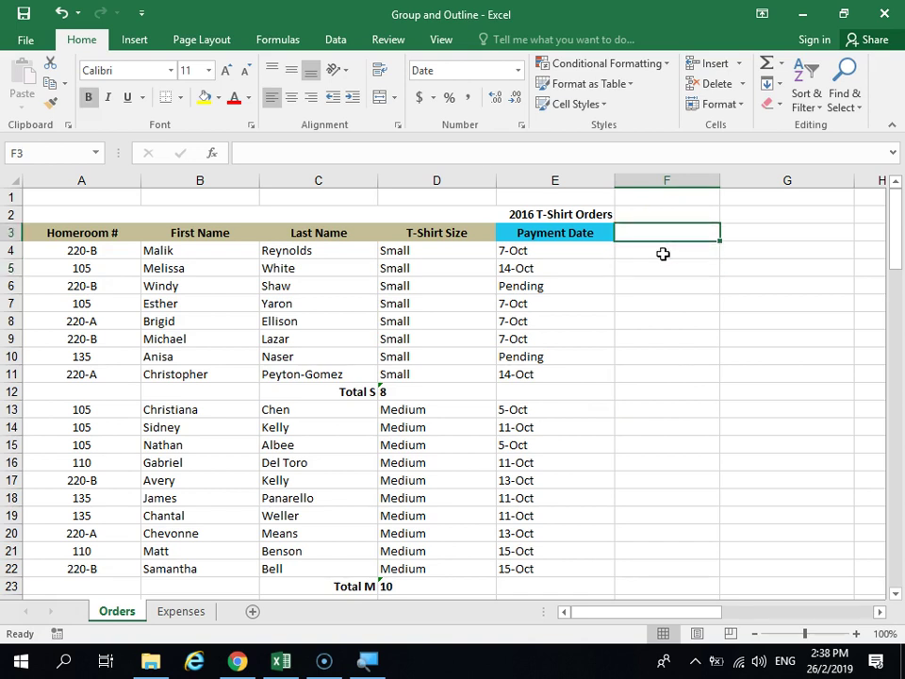
text(A)
key(BackSpace)
click(642, 300)
key(ctrl+z)
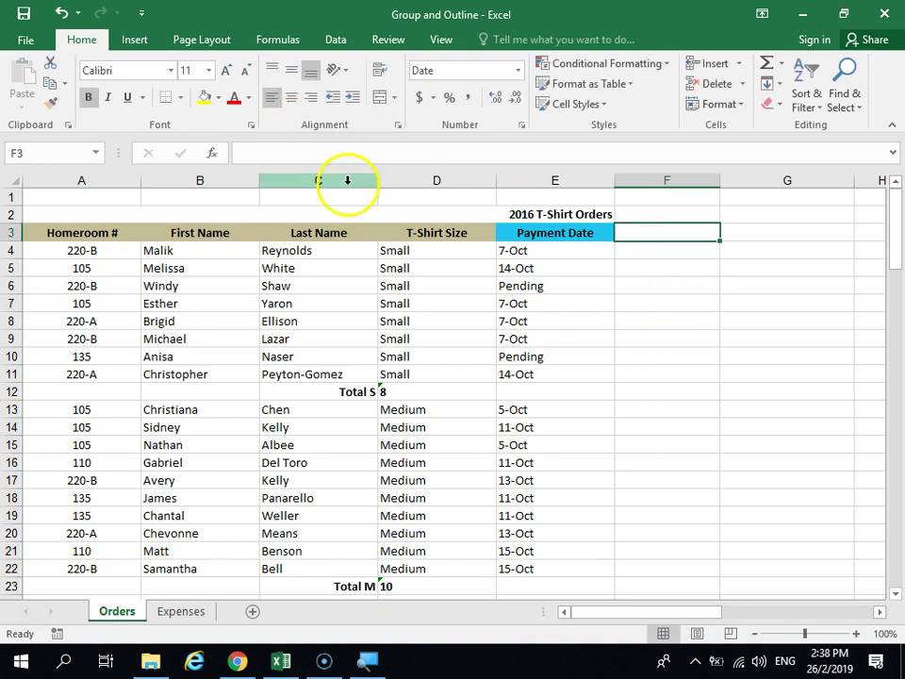
text(Respo)
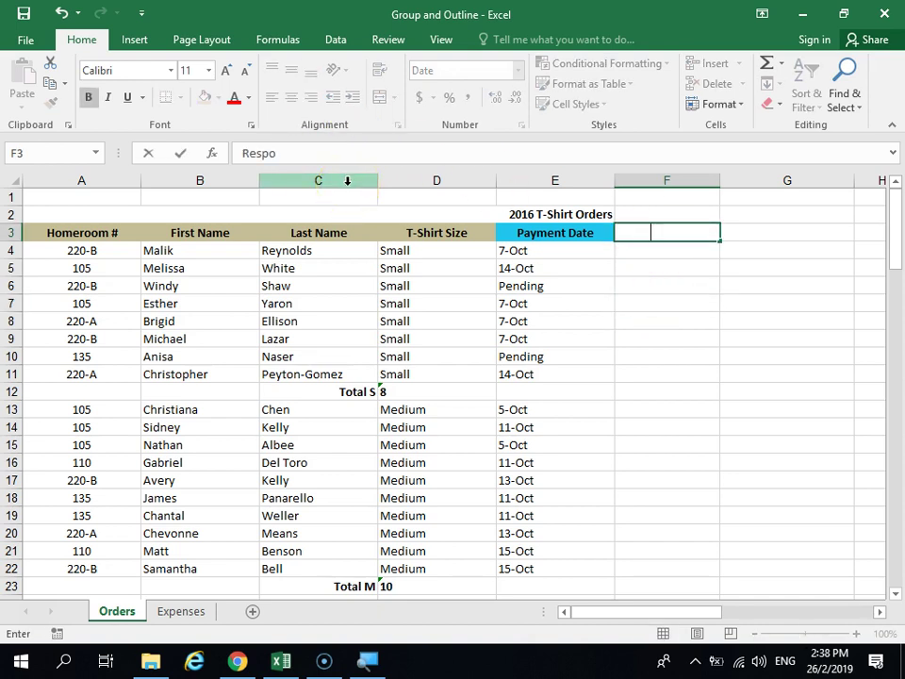
text(nded)
key(Return)
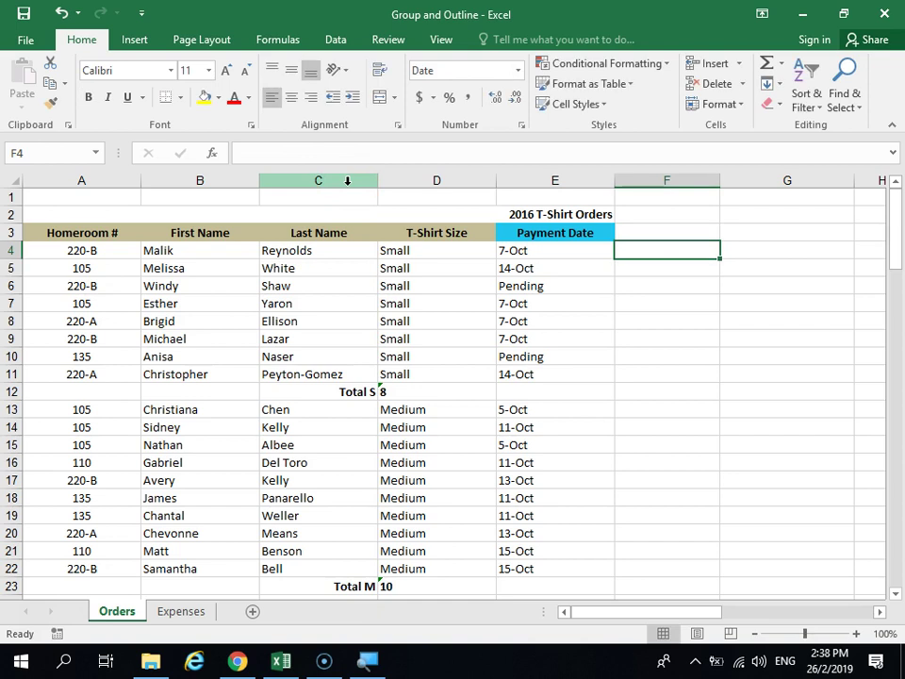
click(696, 272)
click(695, 317)
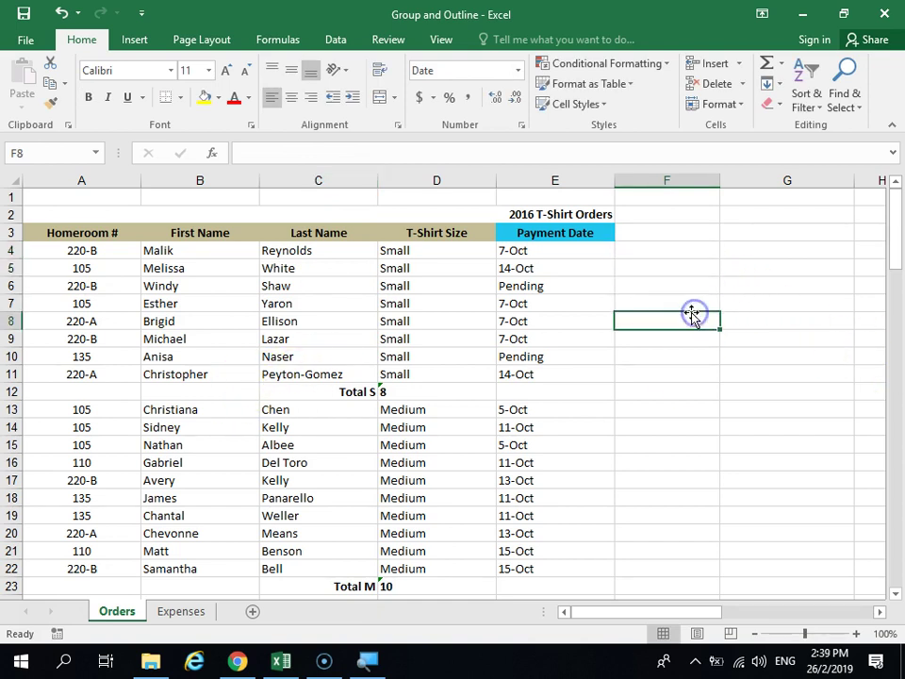
click(712, 236)
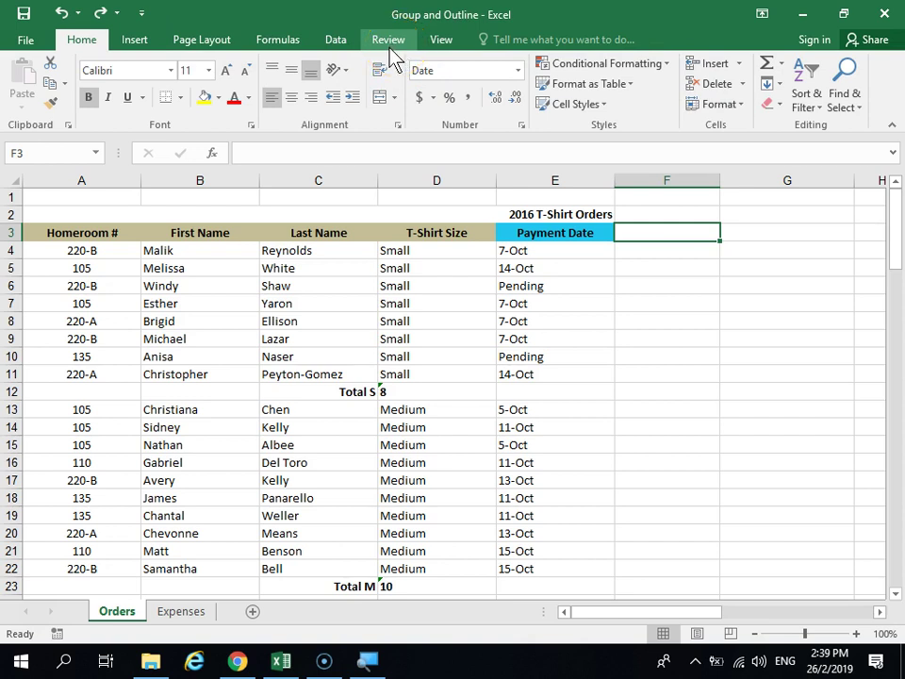
Enter the heading Responded in cell G3.
click(786, 235)
text(Responded)
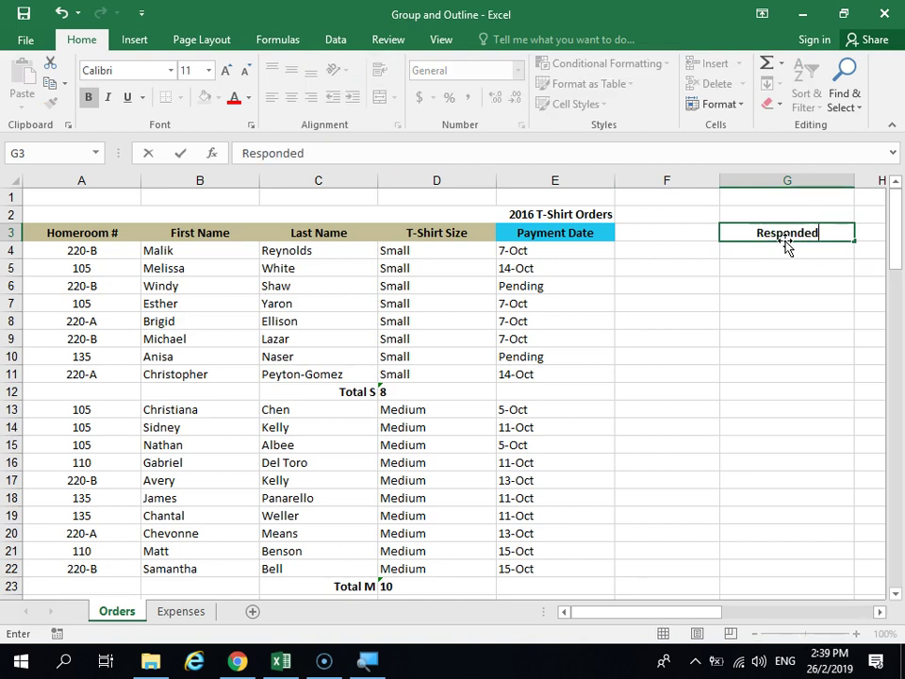
key(Return)
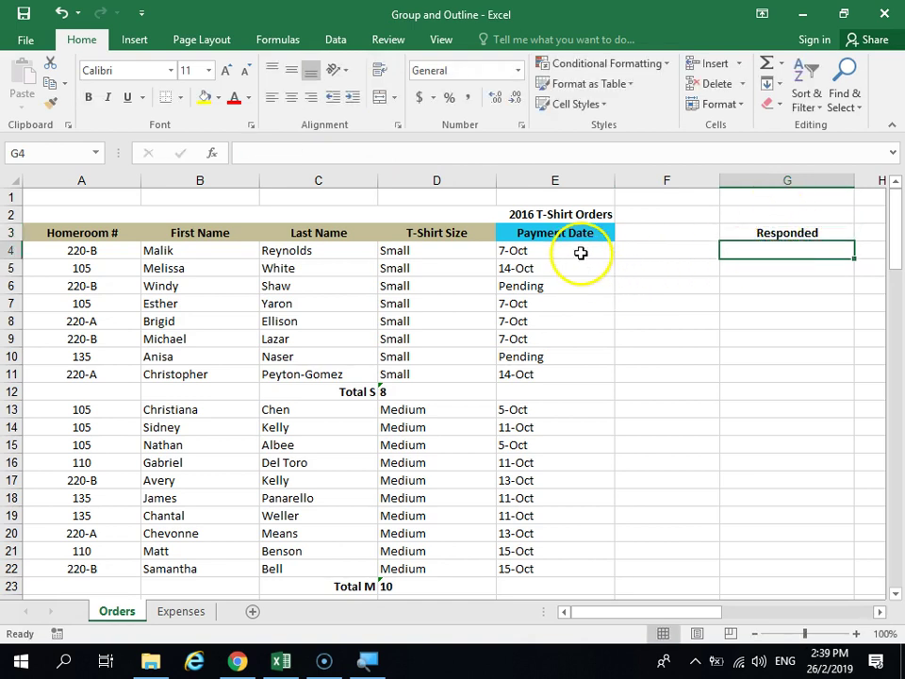
Enter the numbers 2, 3 and 4 in cells G4, G6 and G8 under the Responded heading.
text(2)
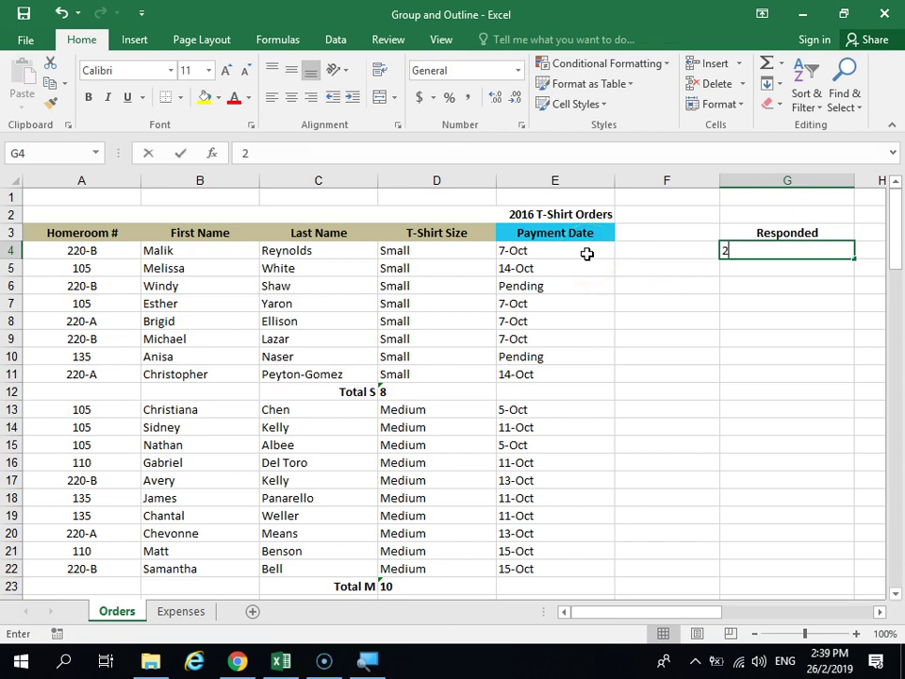
key(Return)
key(Return)
text(3)
key(Return)
key(Return)
text(4)
key(Return)
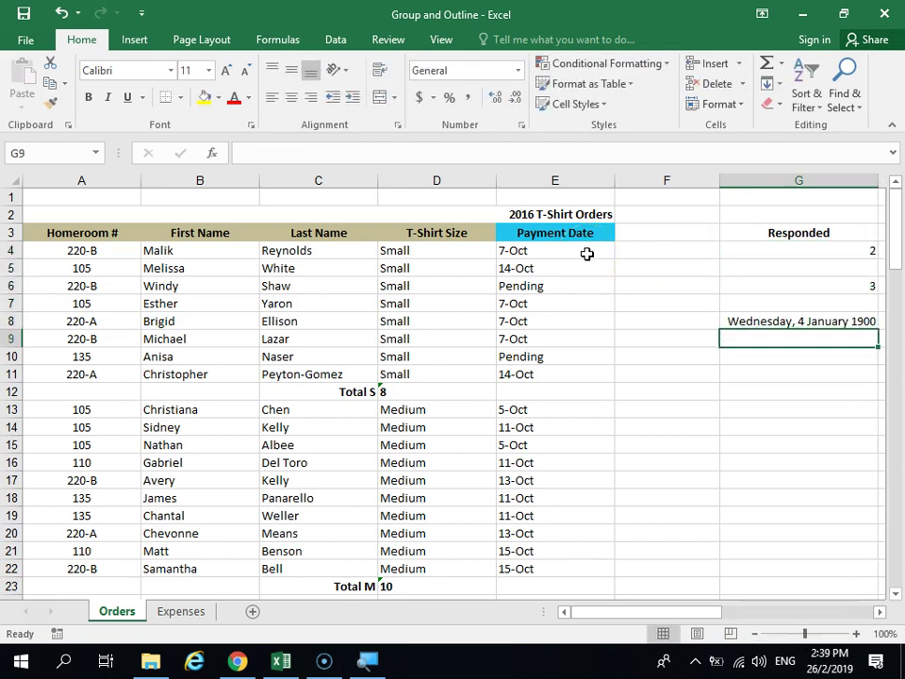
click(808, 323)
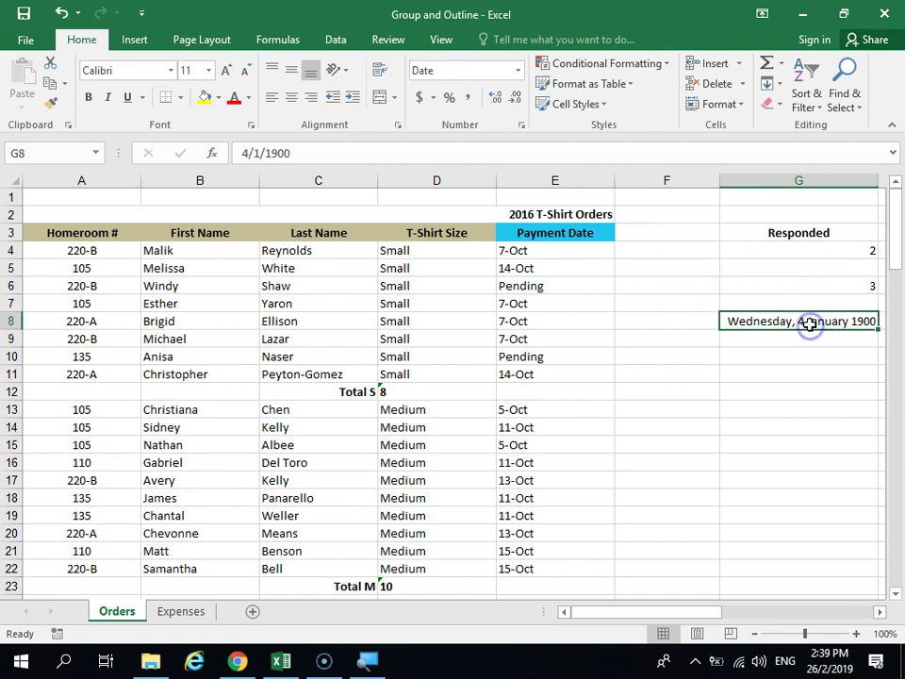
Fill the Responded column with Y in G4, N in G6, and Y in G8 and G9, leaving G5 and G7 blank.
click(835, 250)
text(Y)
key(Return)
key(Return)
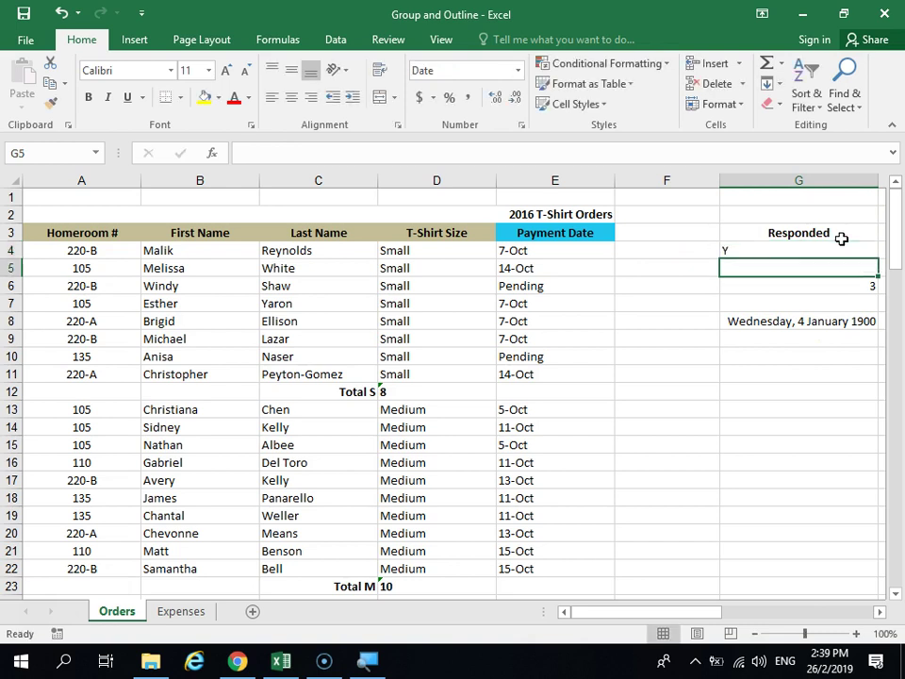
text(N)
key(Return)
key(Return)
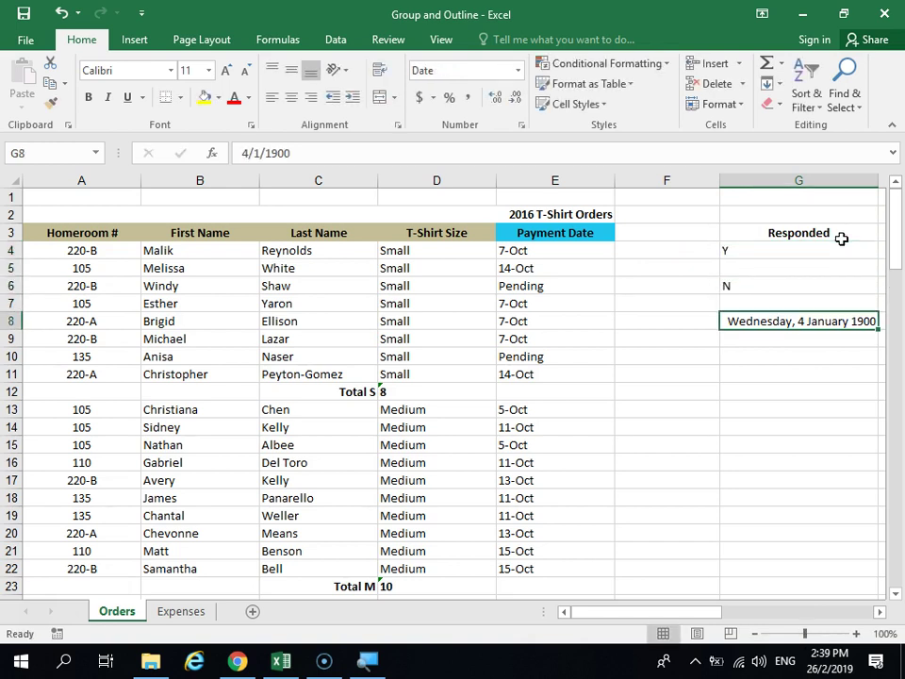
text(Y)
key(Return)
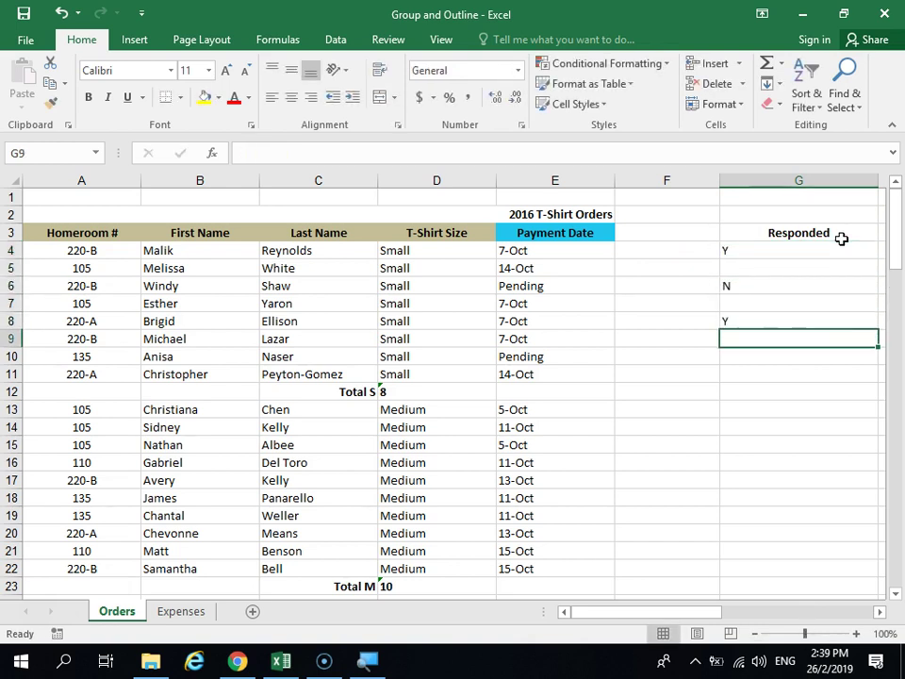
text(Y)
key(Return)
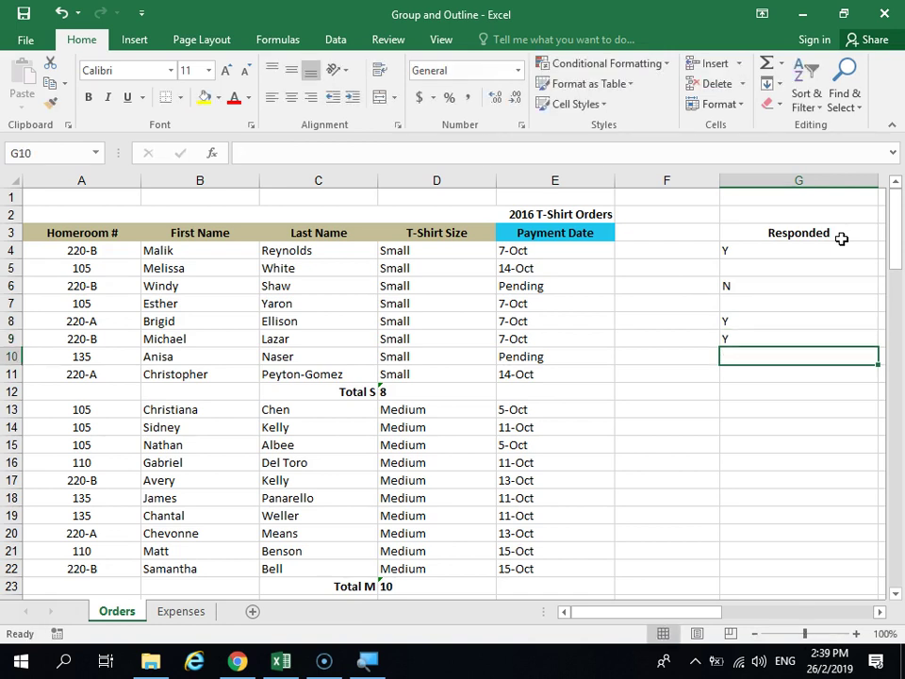
Enter a COUNTBLANK formula in G11 that counts the blank cells in the range G4:G9.
click(790, 393)
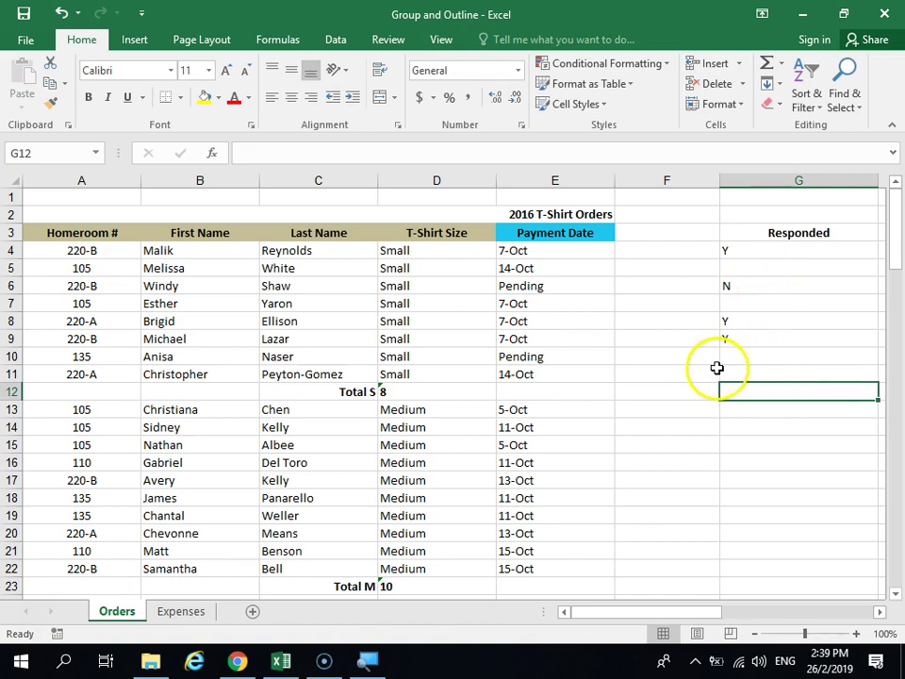
click(764, 370)
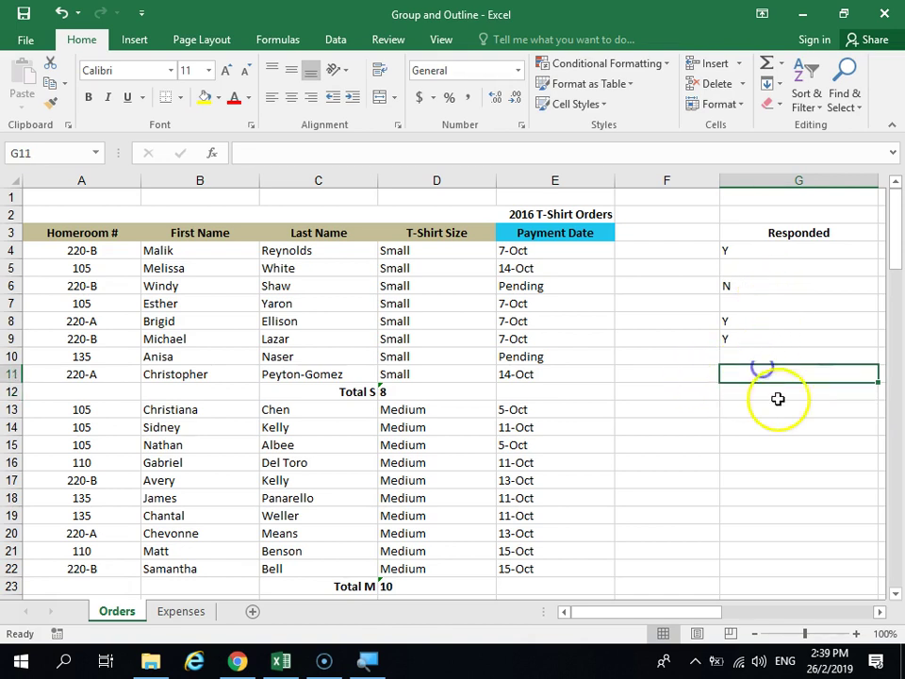
text(=)
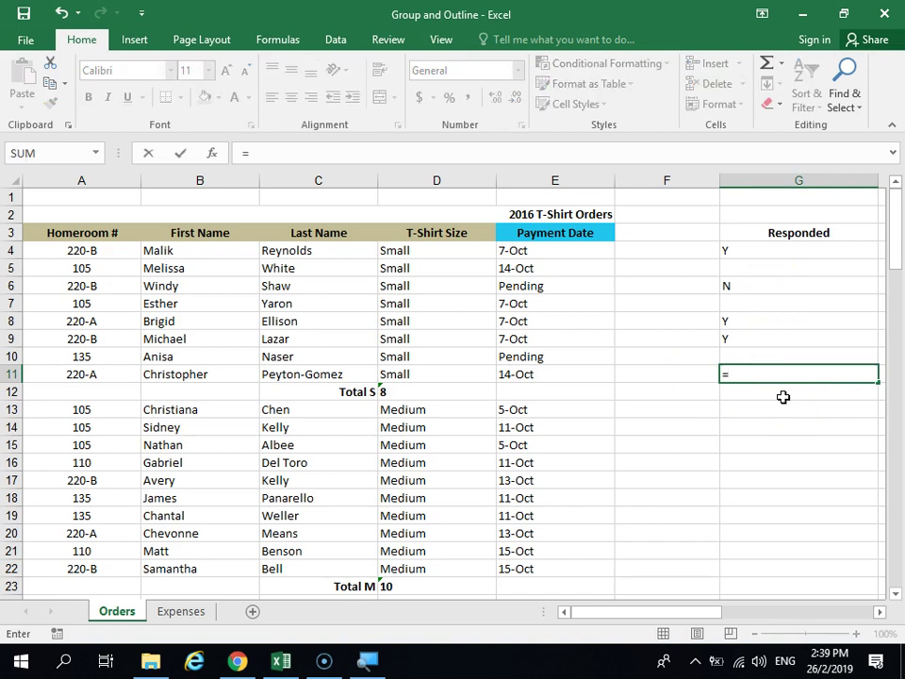
text(countblank()
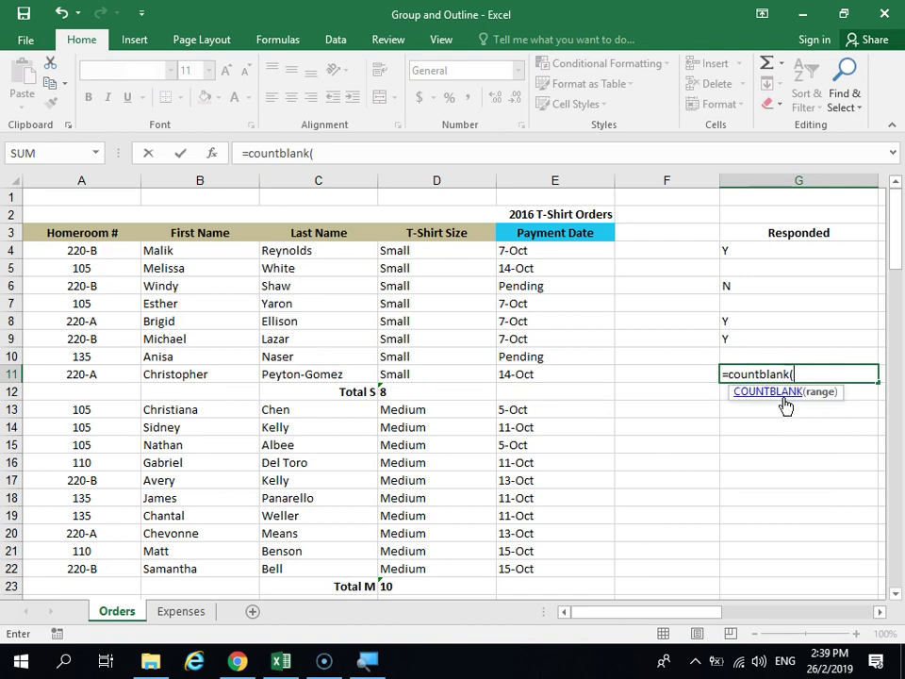
drag(760, 252, 757, 338)
key(Return)
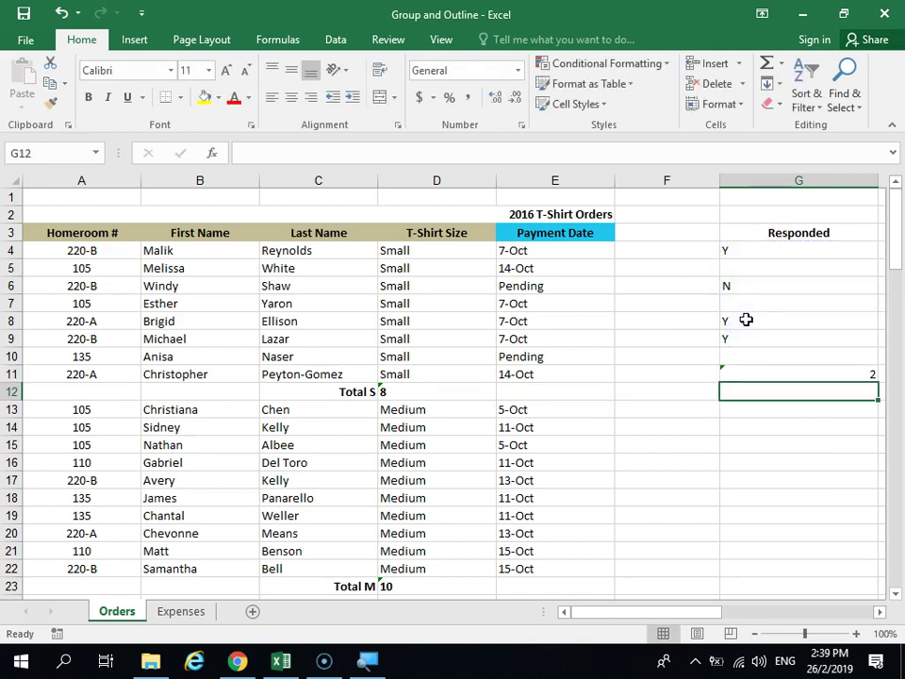
click(745, 268)
click(752, 307)
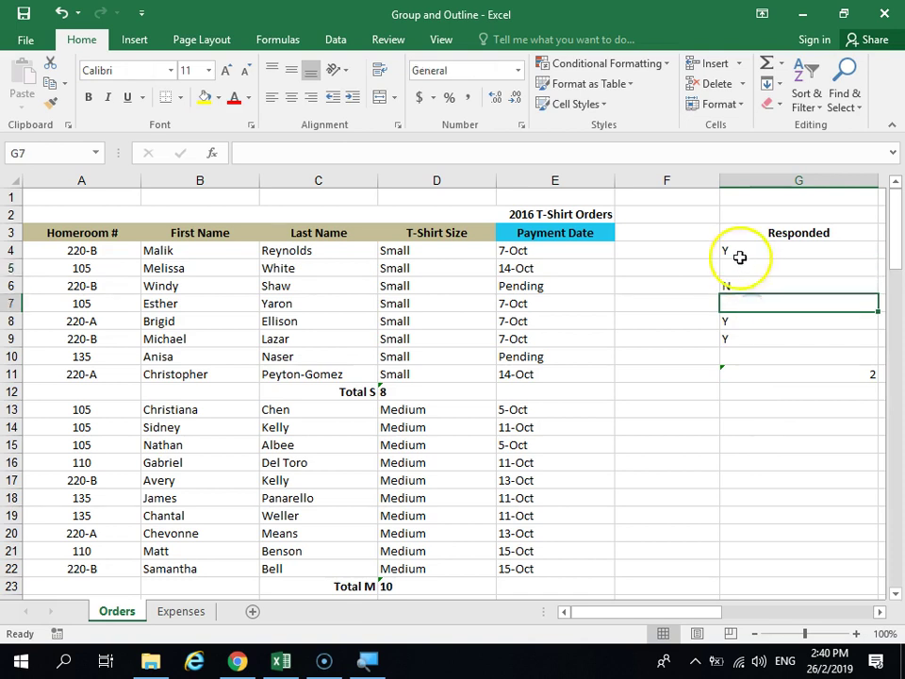
click(743, 265)
click(748, 317)
click(754, 300)
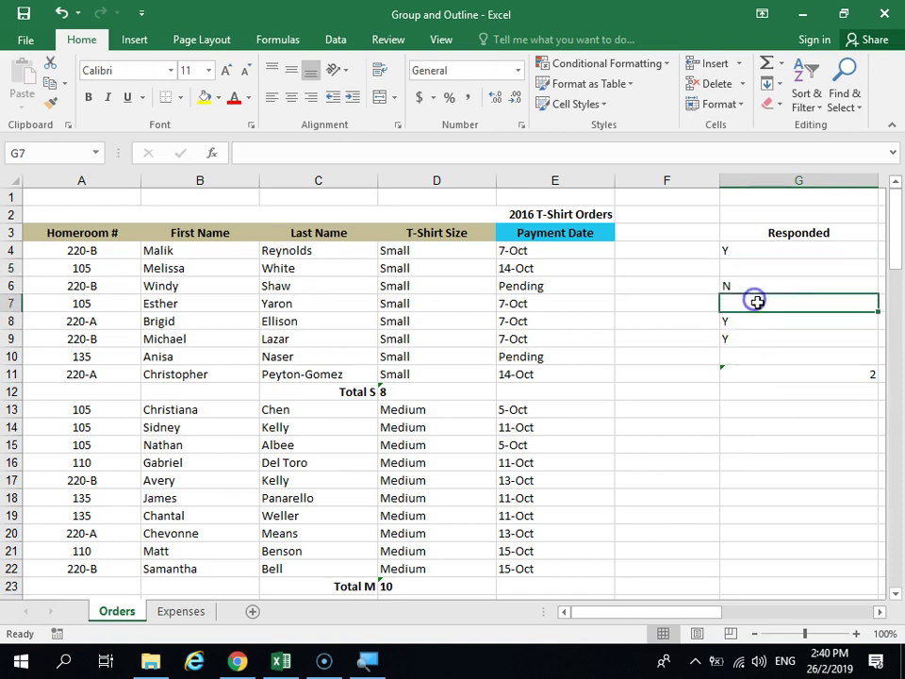
Enter a COUNTA formula in G12 that counts the filled cells in the range G4:G9.
click(760, 395)
text(=c)
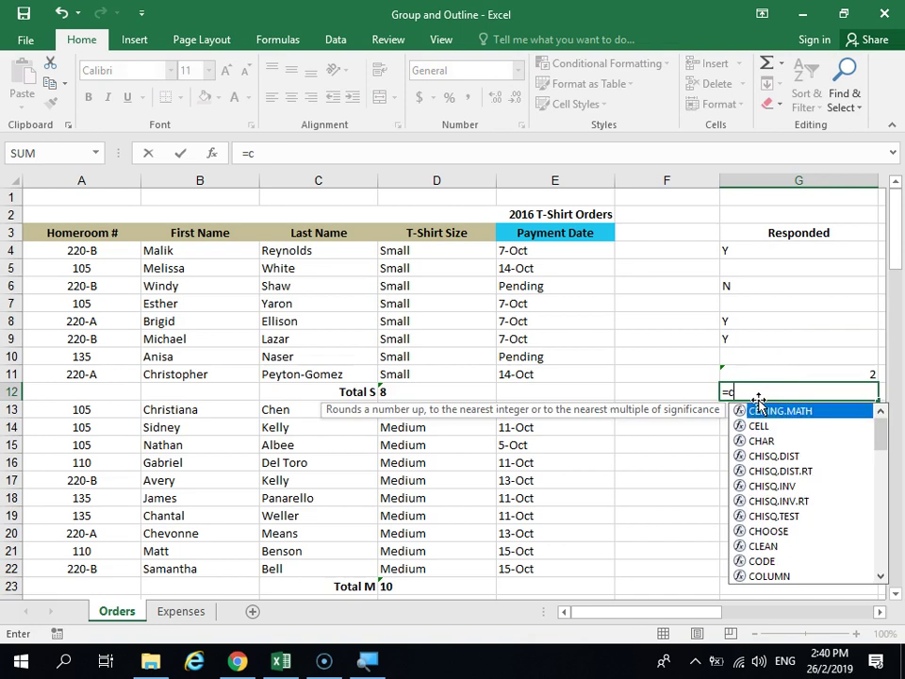
text(ounta()
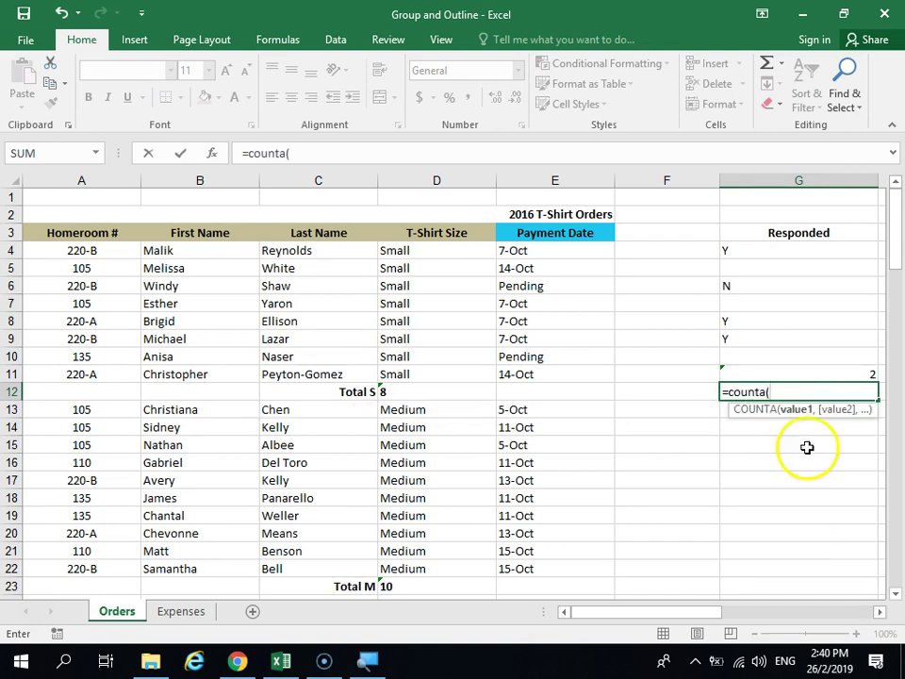
drag(778, 256, 779, 342)
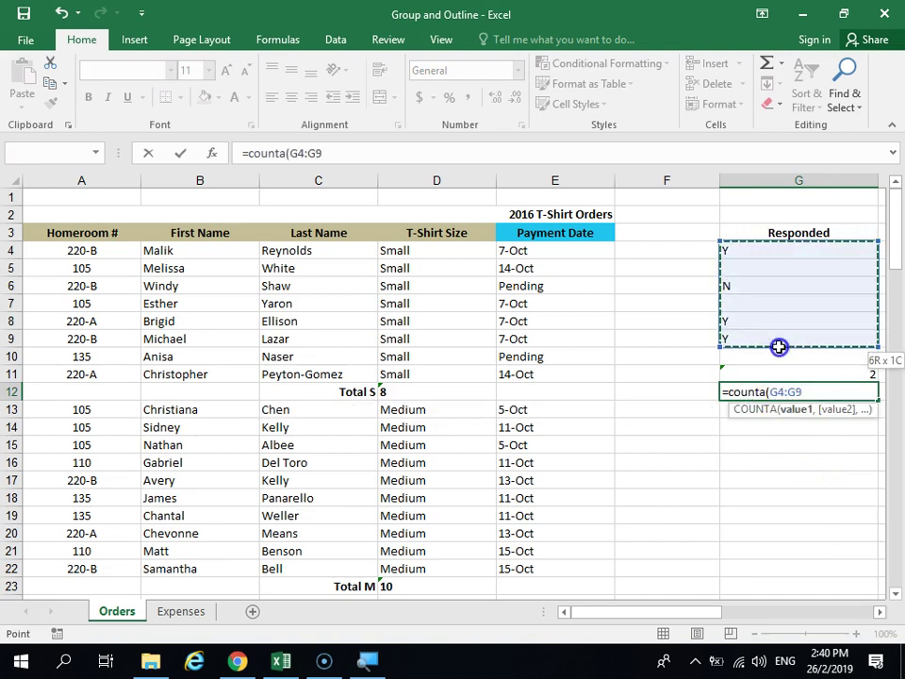
key(Return)
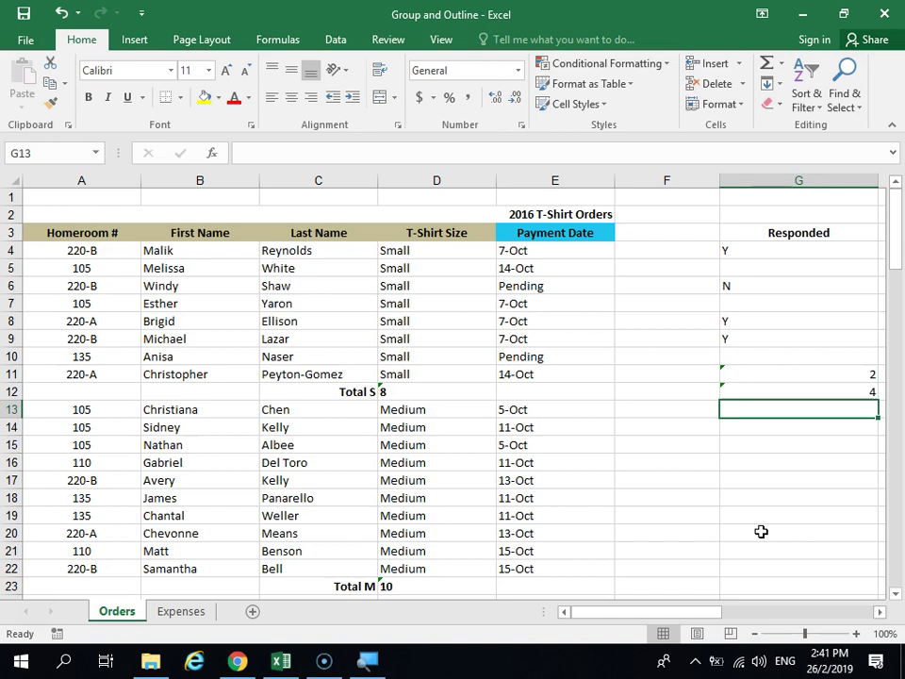
Examine the Responded entries in G4:G9 and compare them with the counting formulas beneath them.
drag(768, 253, 773, 345)
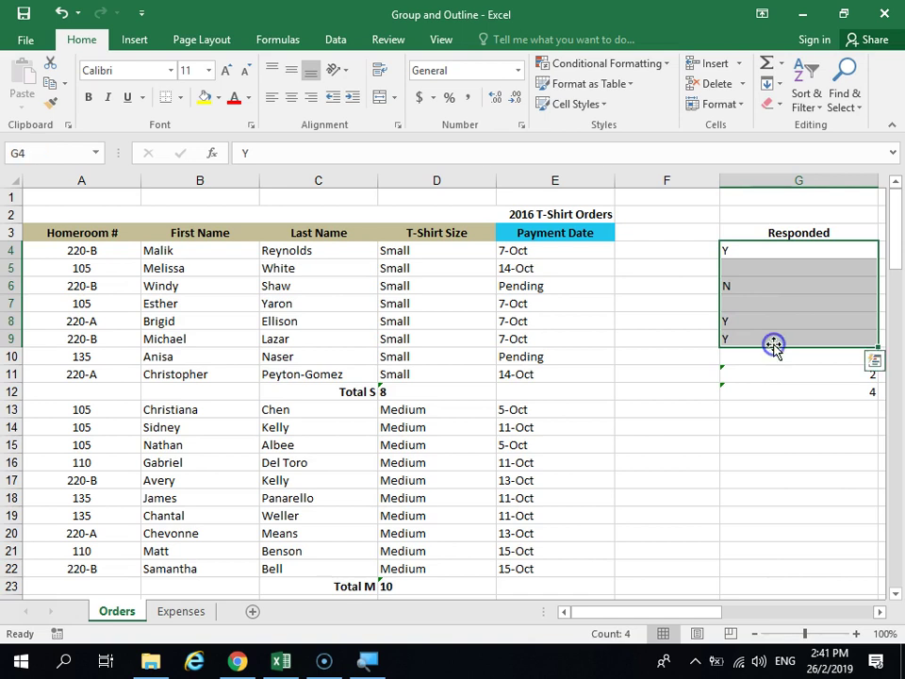
click(758, 286)
click(751, 250)
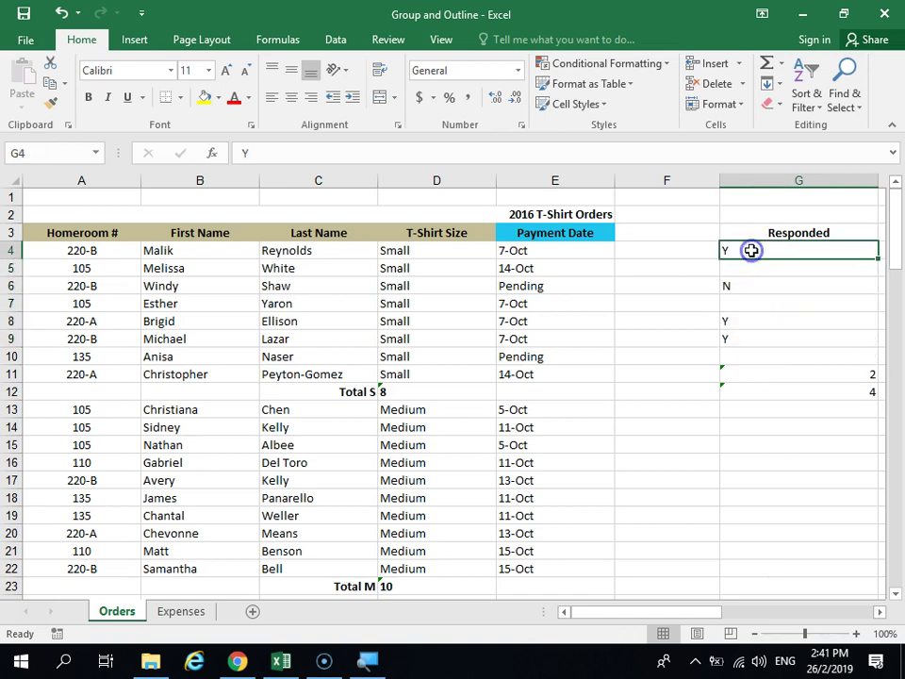
click(757, 326)
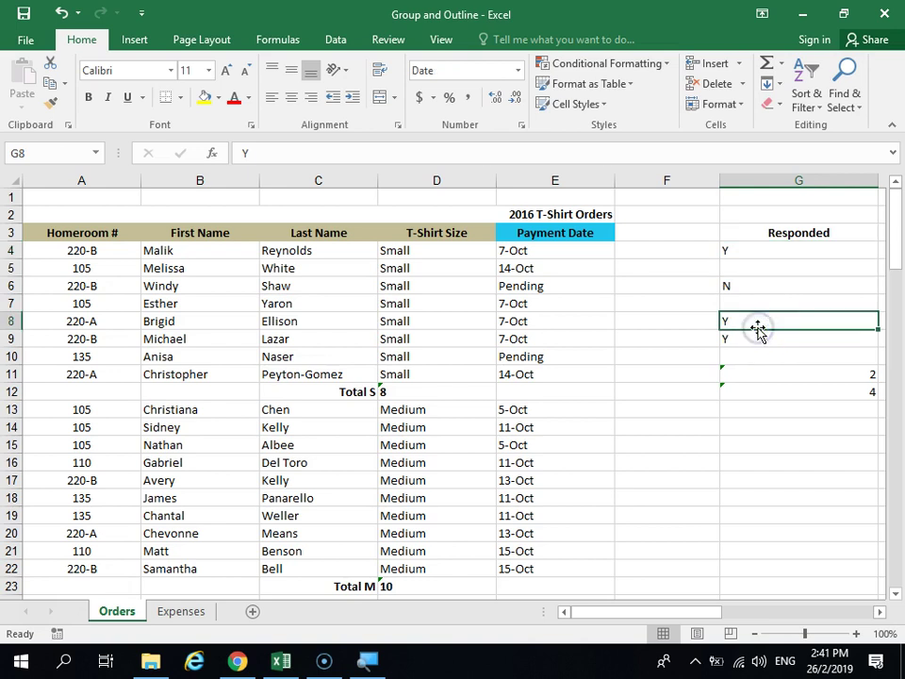
click(762, 357)
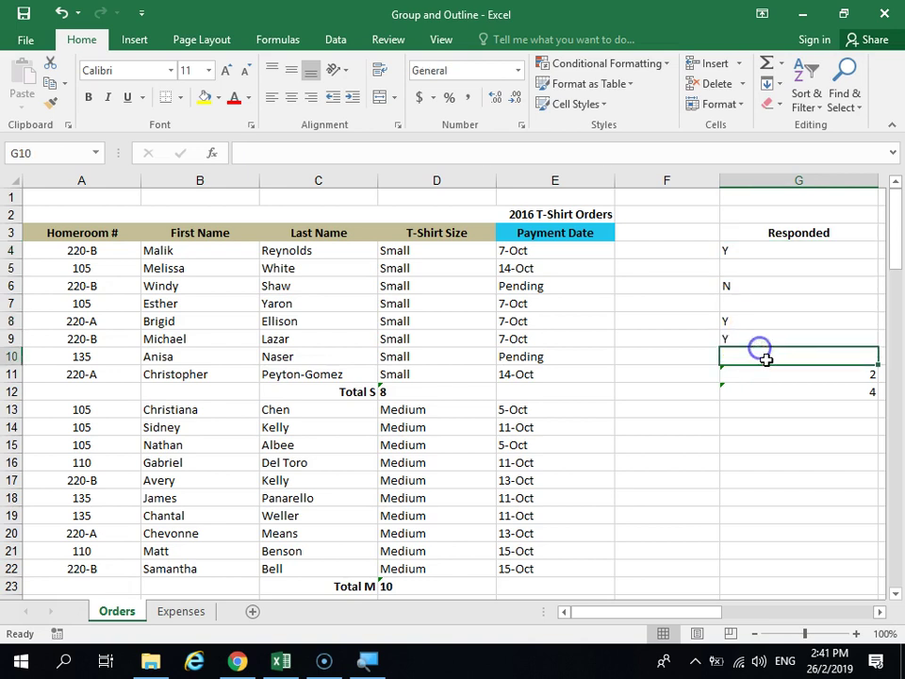
click(752, 335)
click(750, 286)
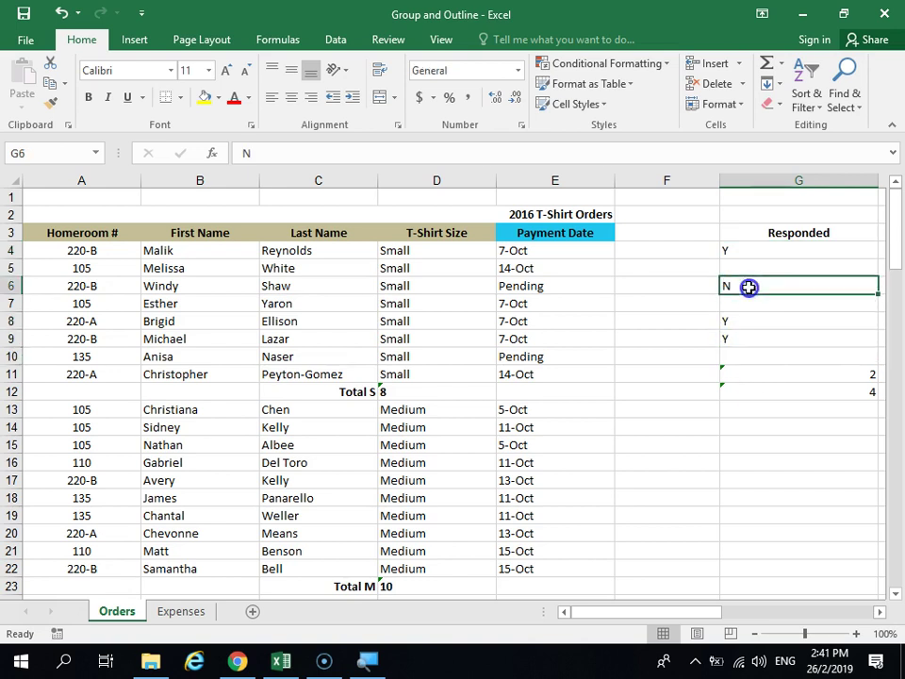
click(752, 288)
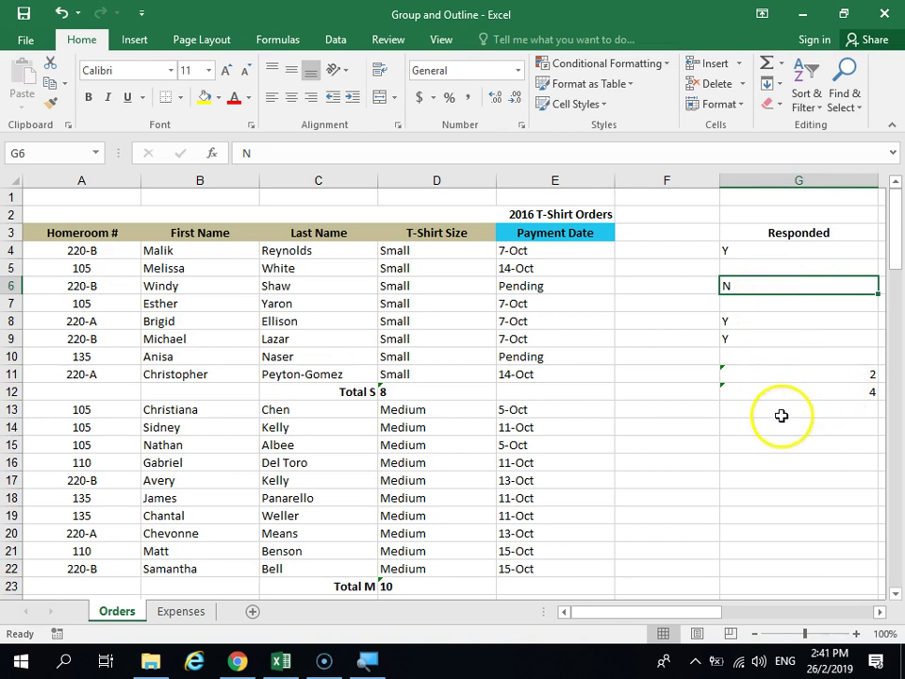
click(788, 373)
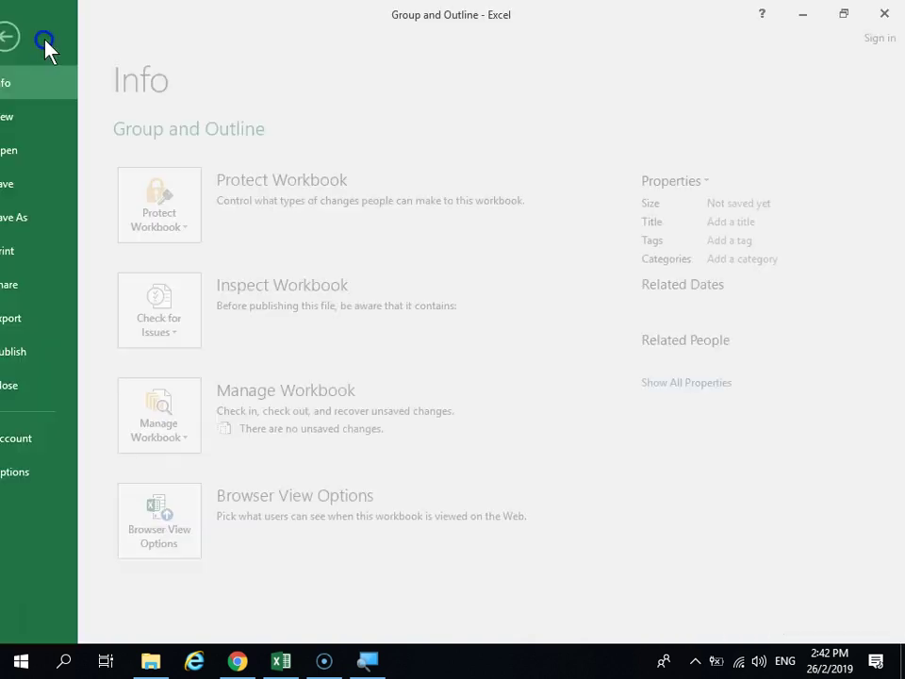
Close the Group and Outline workbook without saving the changes and reopen it from the recent files.
click(33, 39)
click(56, 387)
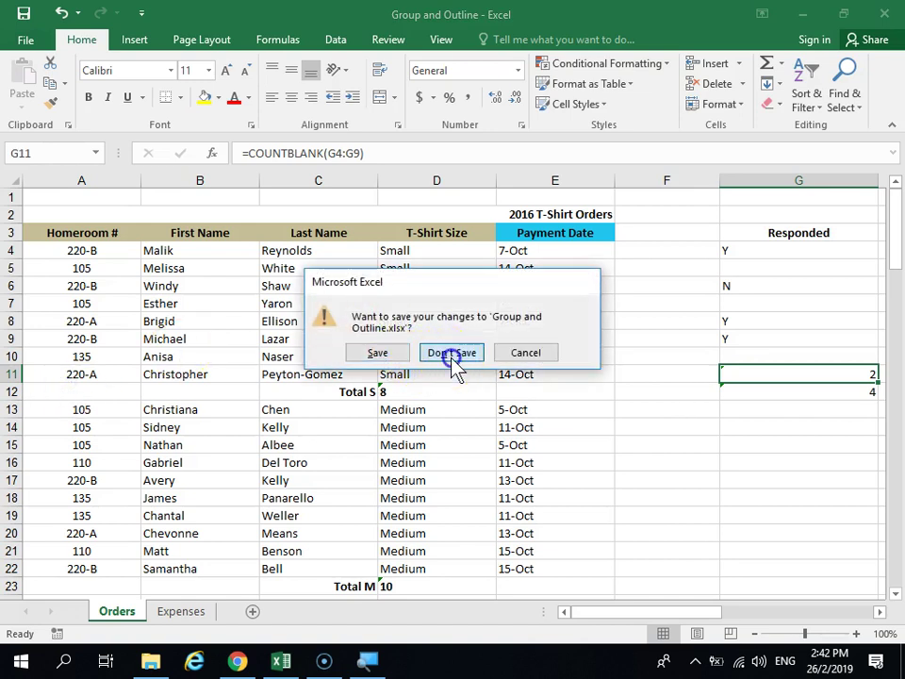
click(455, 353)
click(441, 363)
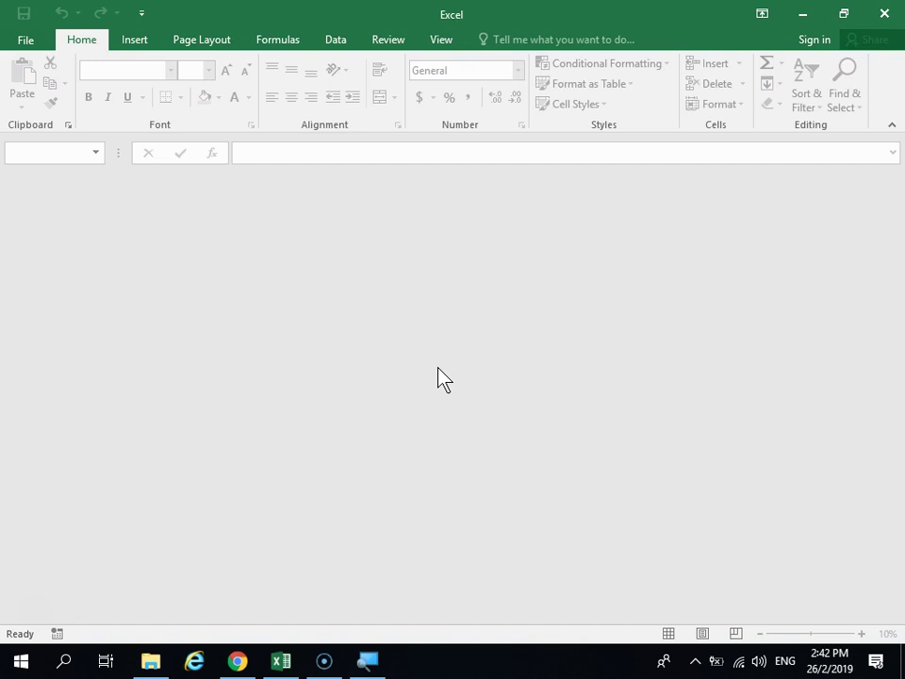
key(ctrl+o)
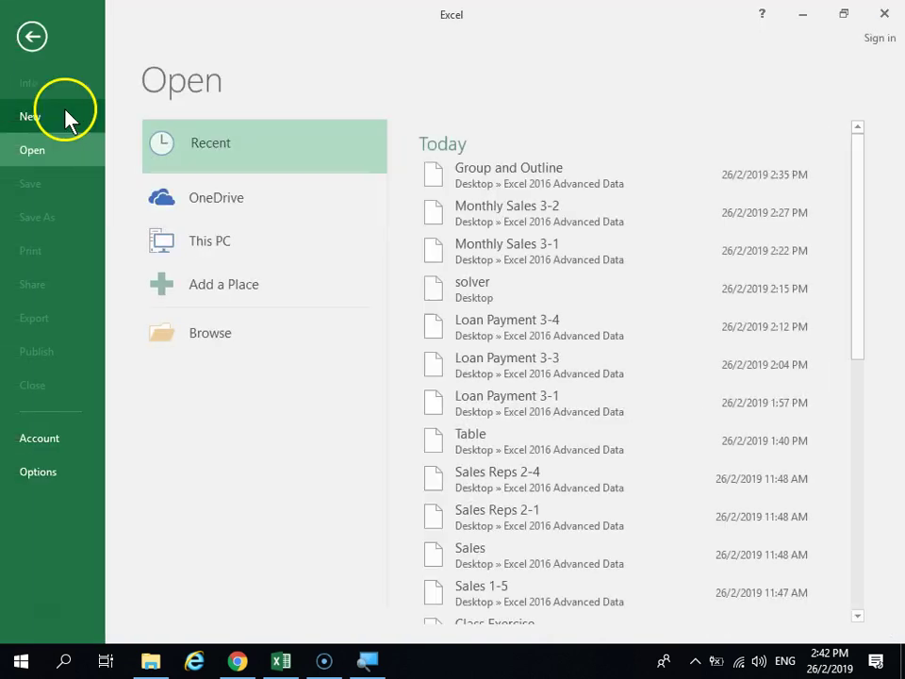
click(501, 179)
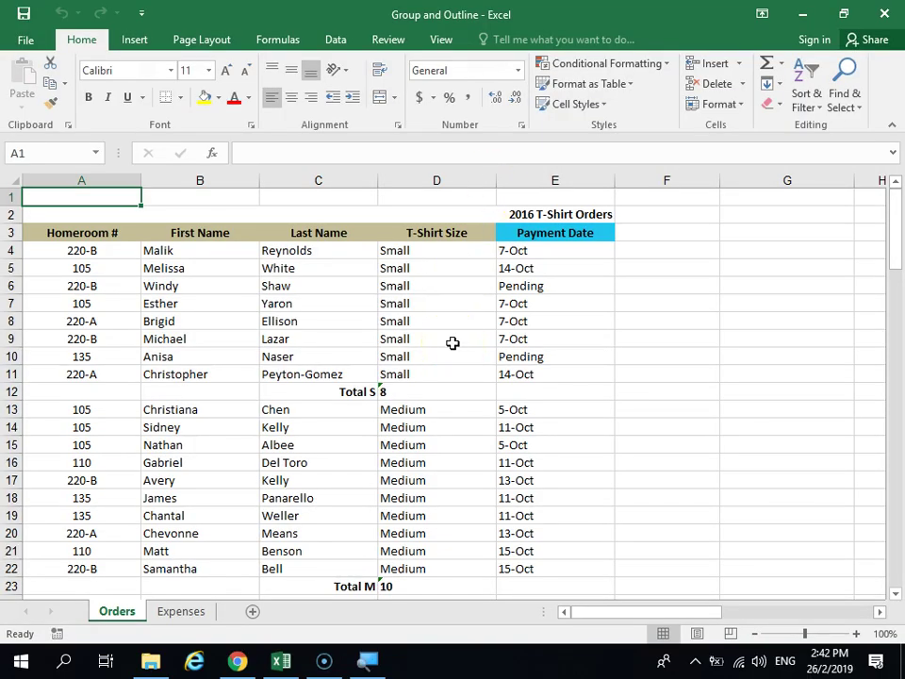
Examine the total rows beneath each T-shirt size and the COUNTA formula in D12.
click(360, 394)
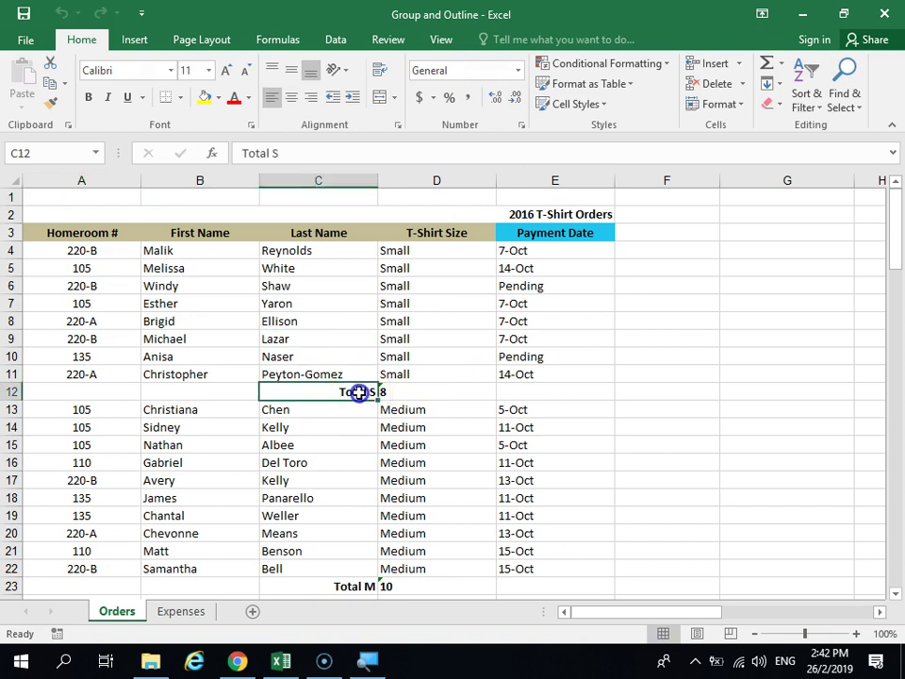
drag(12, 242, 12, 245)
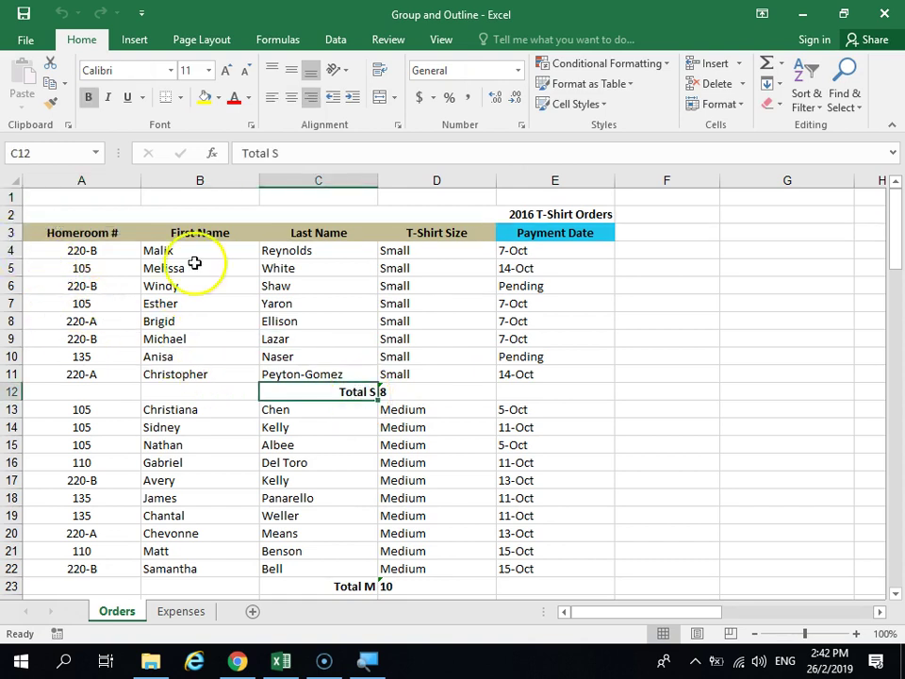
click(431, 390)
click(313, 391)
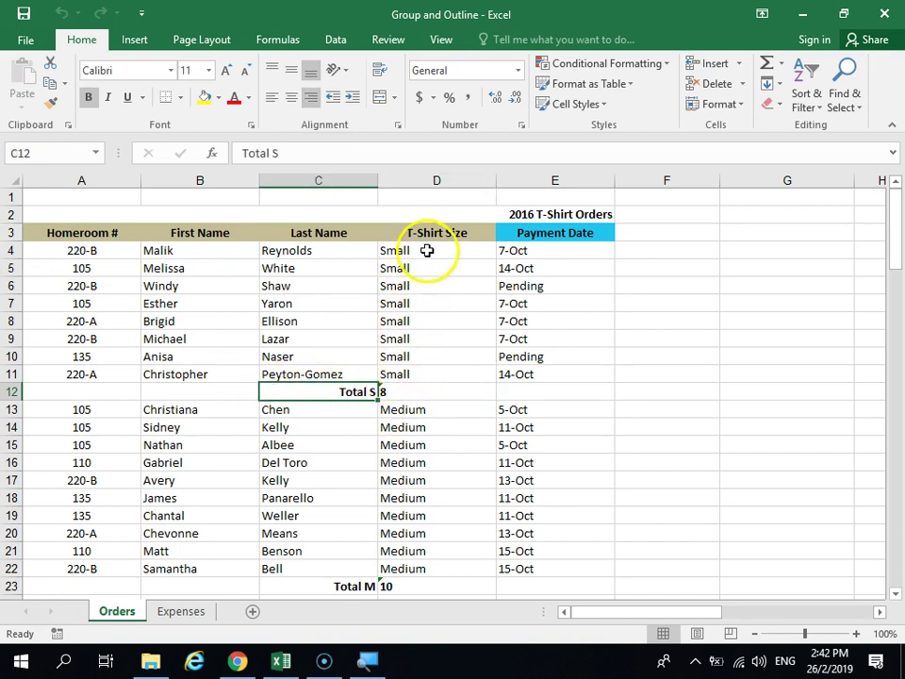
scroll(426, 420, down, 3)
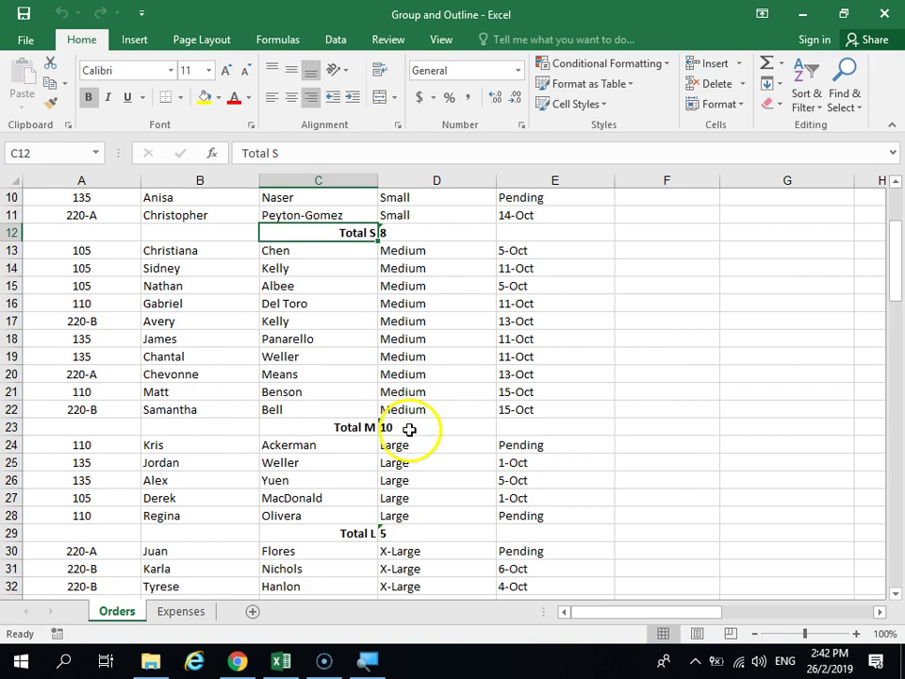
scroll(412, 429, down, 2)
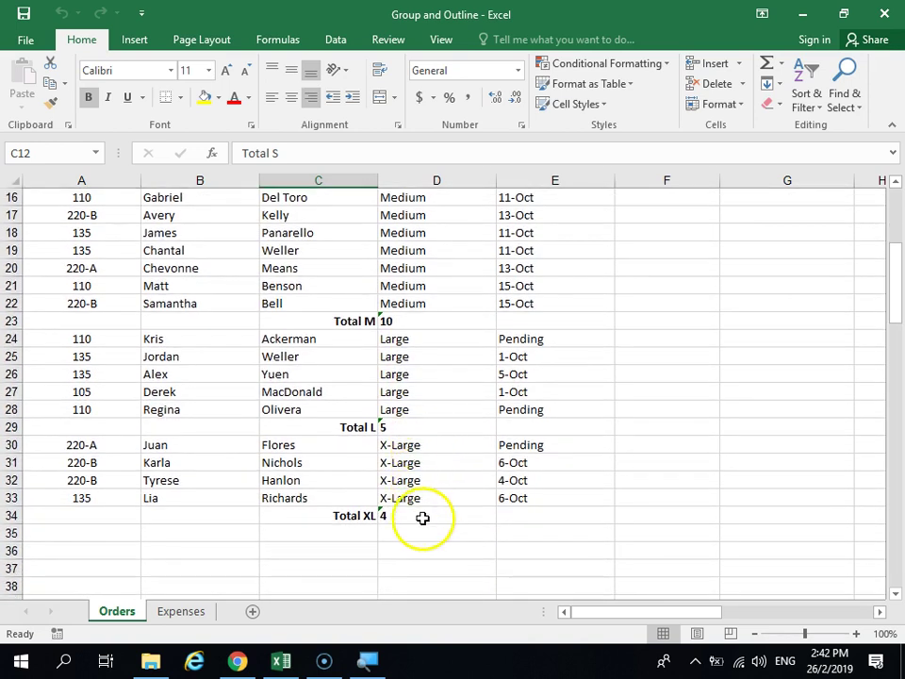
scroll(430, 524, up, 5)
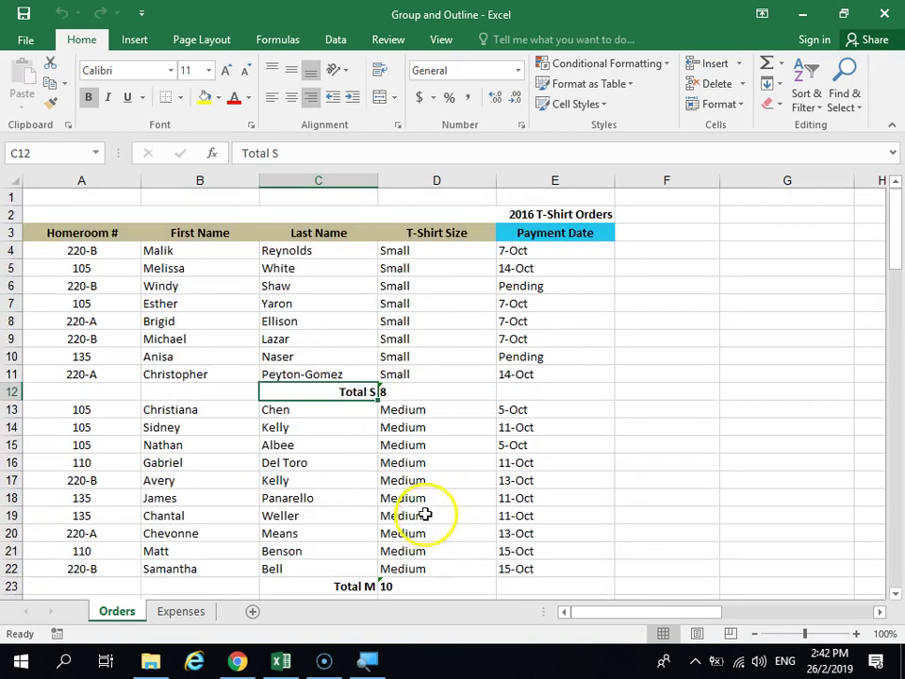
click(382, 396)
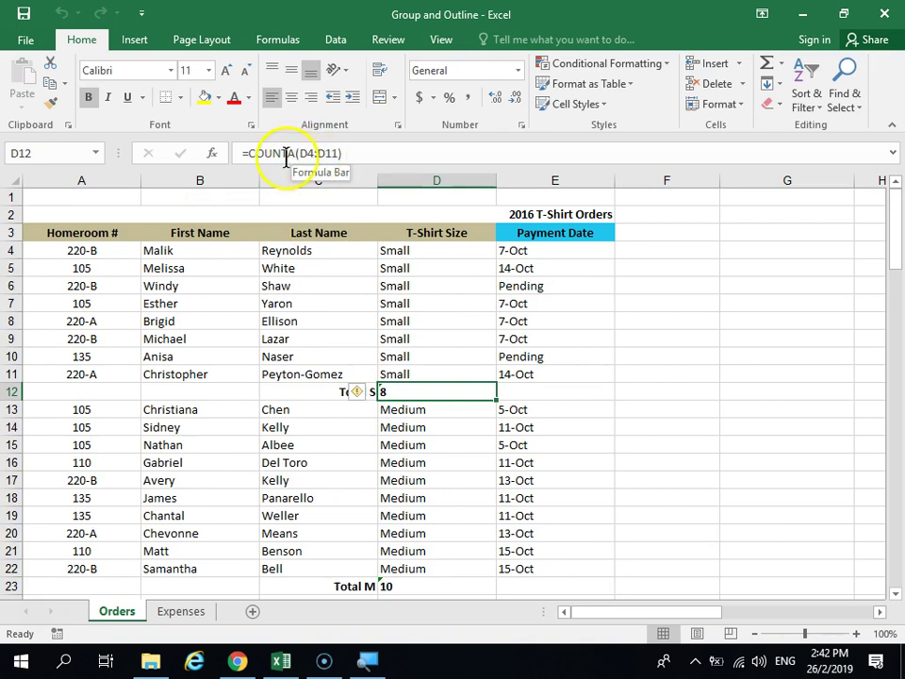
click(341, 391)
click(422, 397)
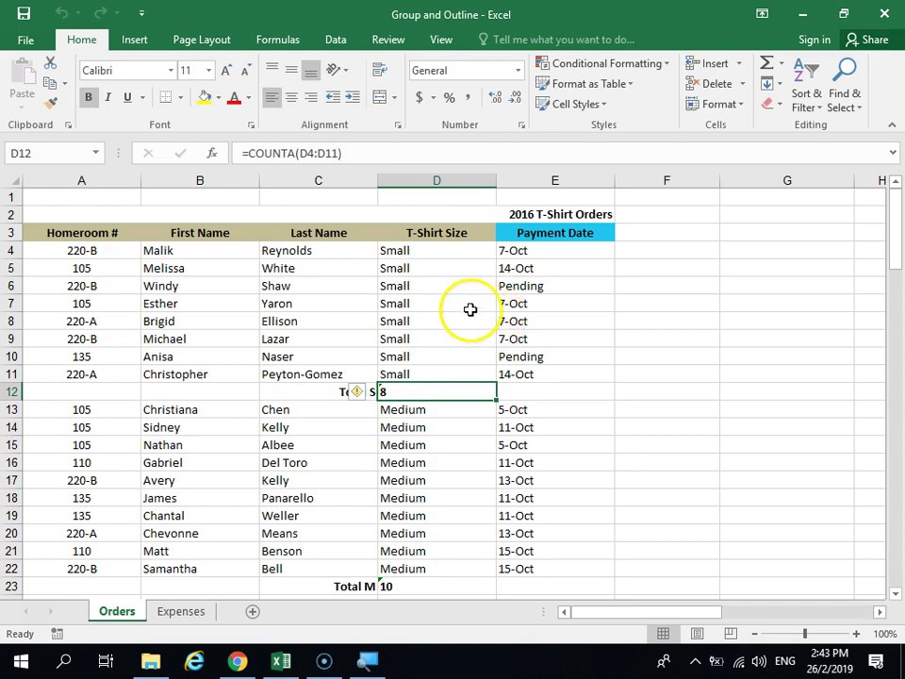
Group rows 4 to 11, the Small T-shirt orders, into an outline group.
click(338, 40)
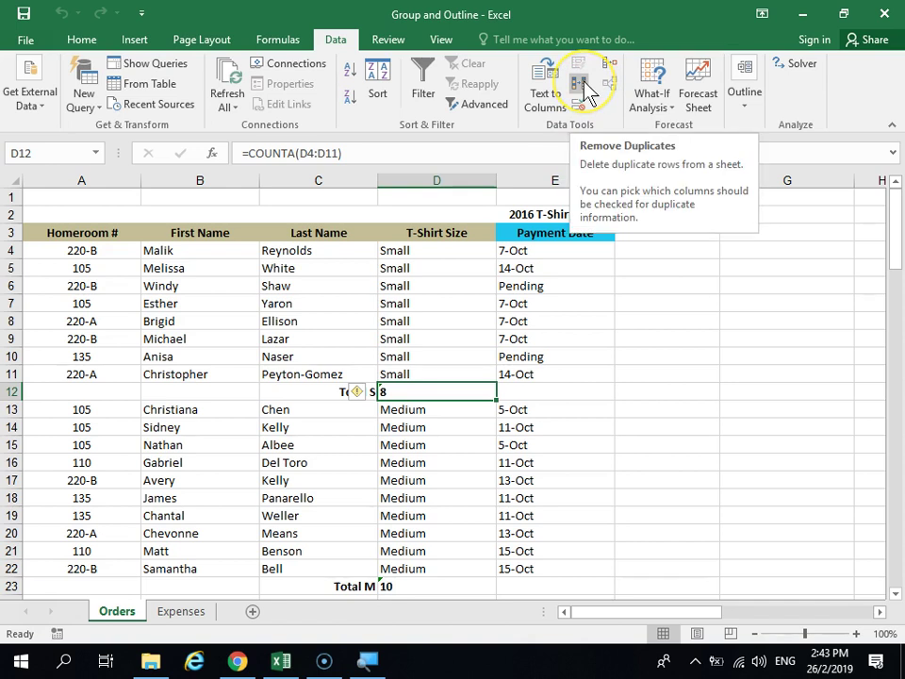
click(742, 108)
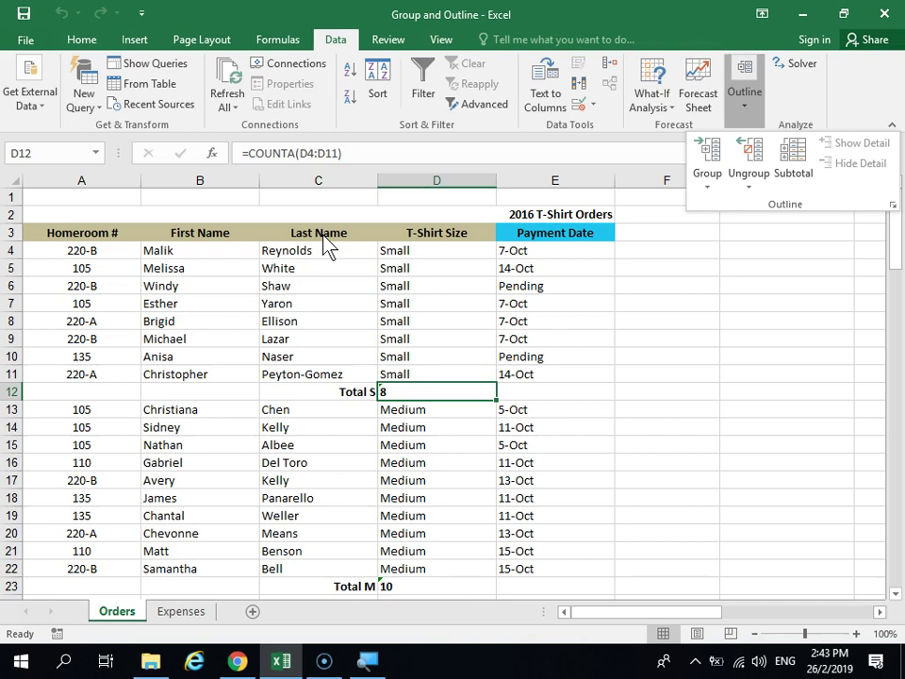
click(333, 261)
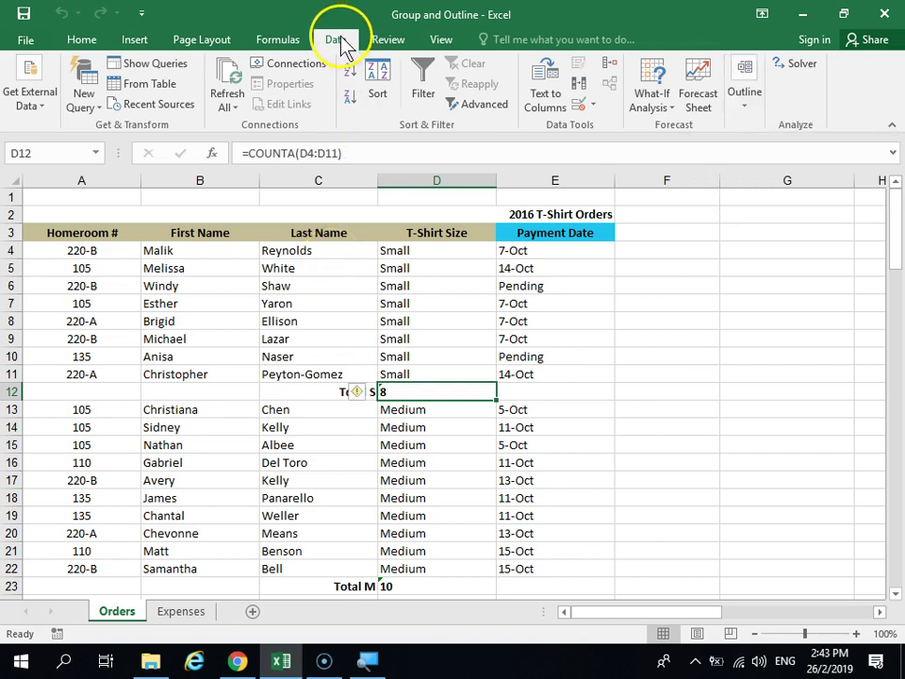
click(744, 120)
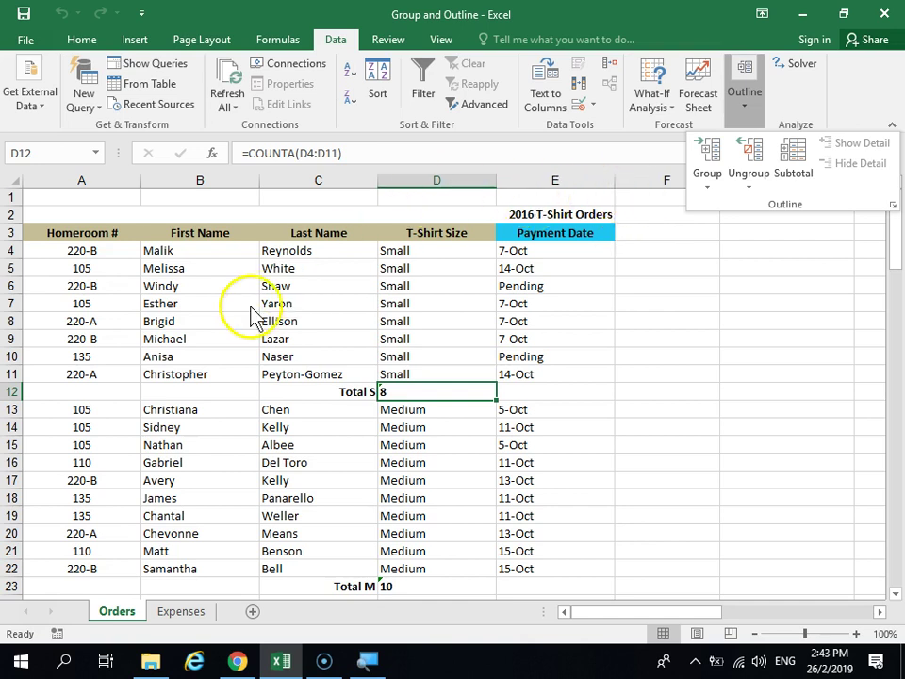
click(12, 249)
drag(12, 249, 6, 373)
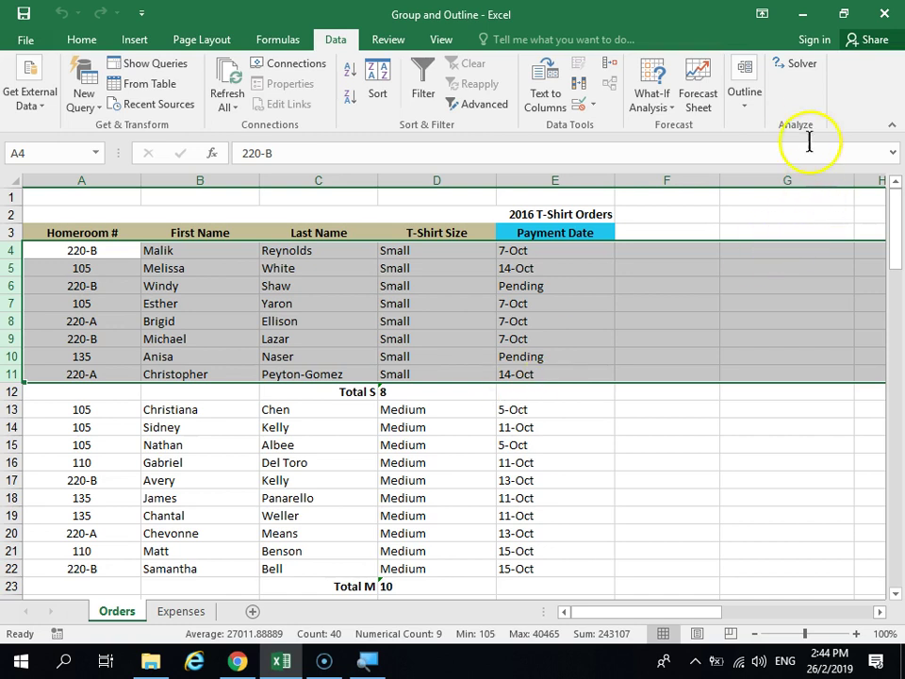
click(746, 116)
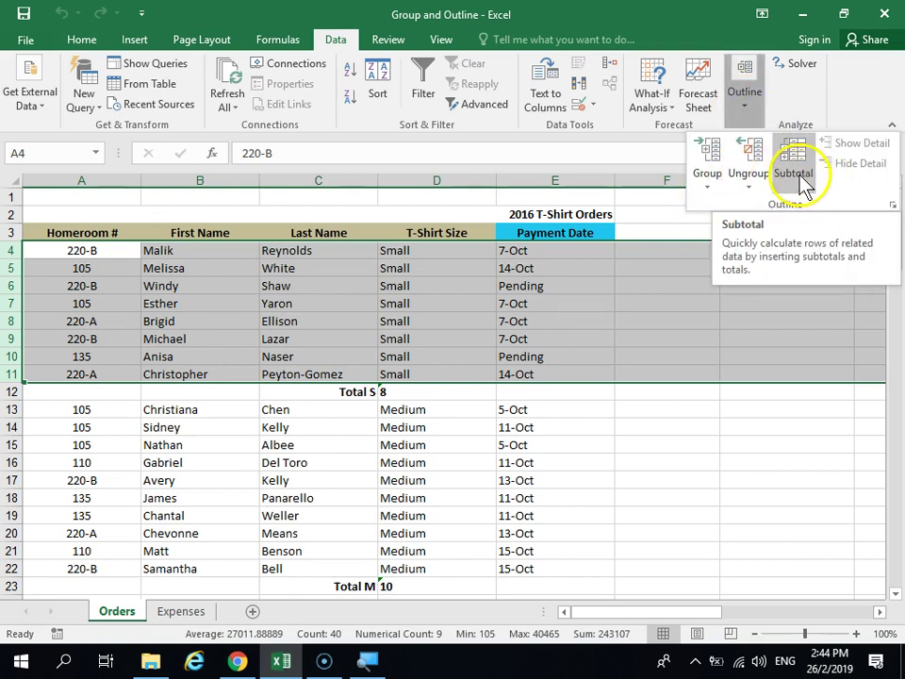
click(470, 277)
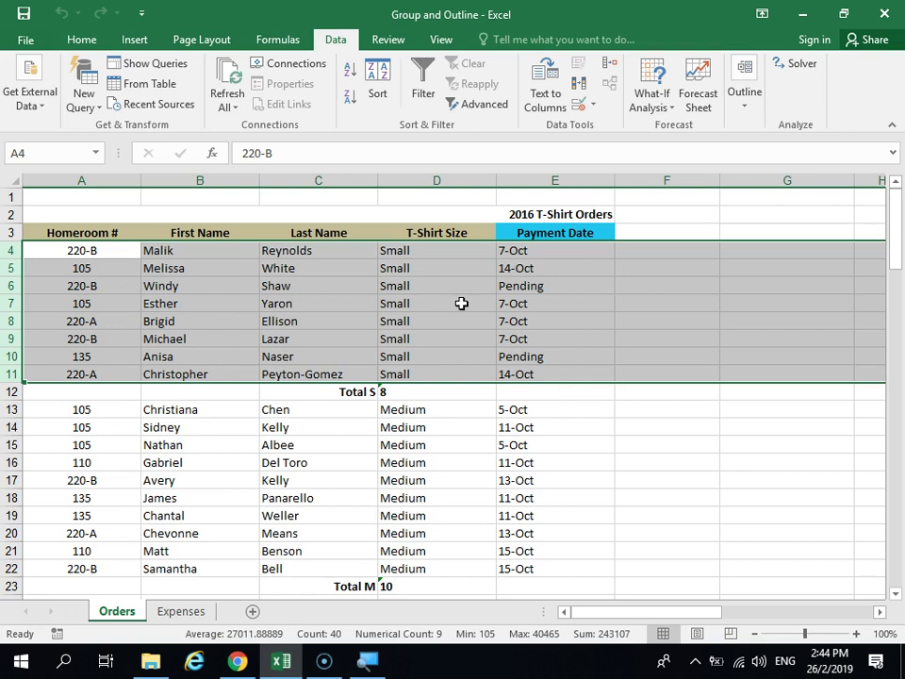
click(755, 102)
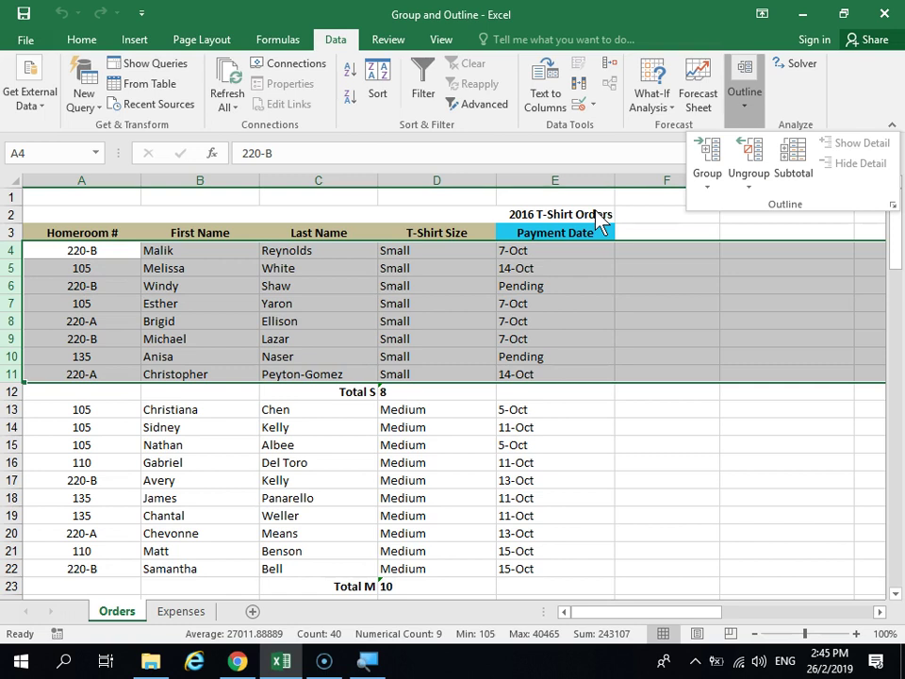
click(604, 223)
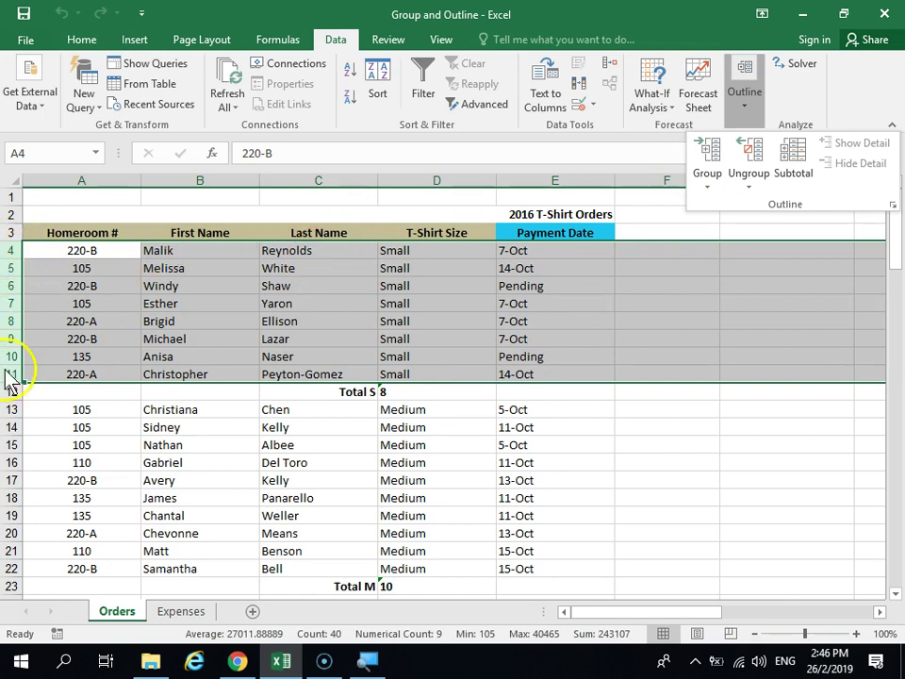
click(709, 153)
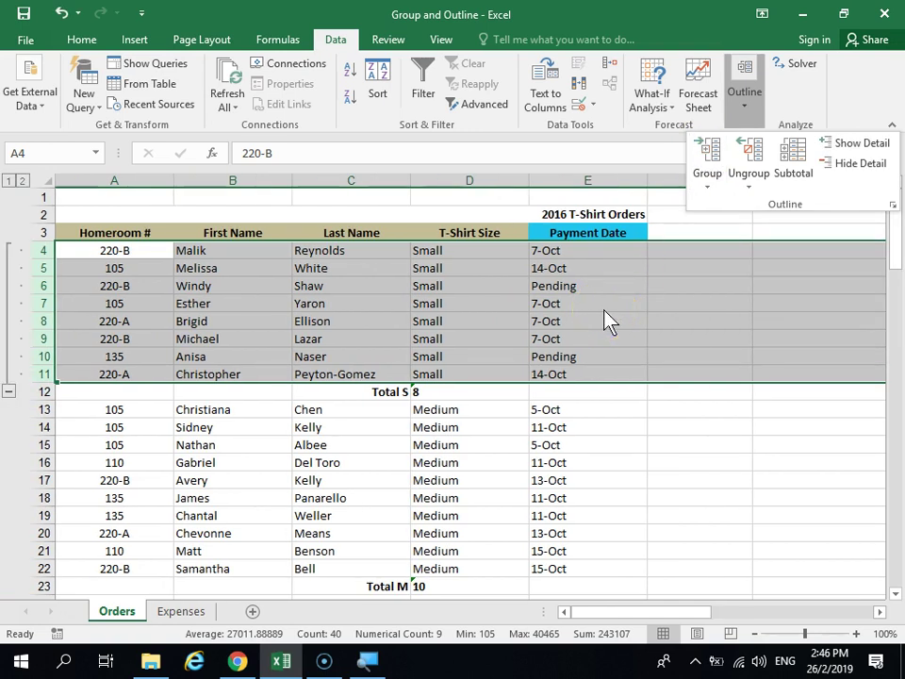
Collapse the grouped Small order rows 4 to 11 and expand them again.
click(9, 396)
click(9, 396)
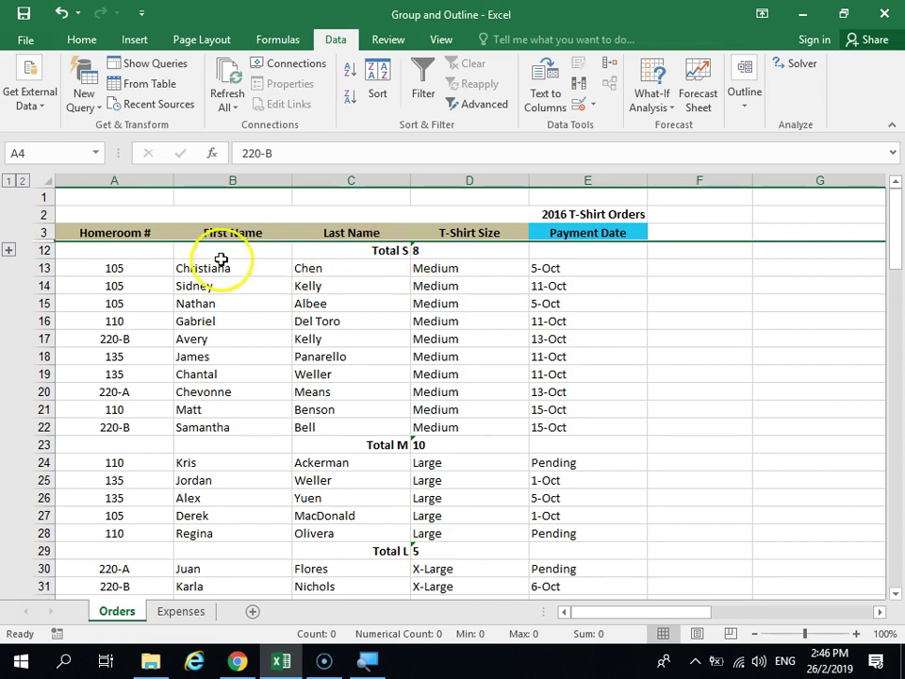
click(8, 251)
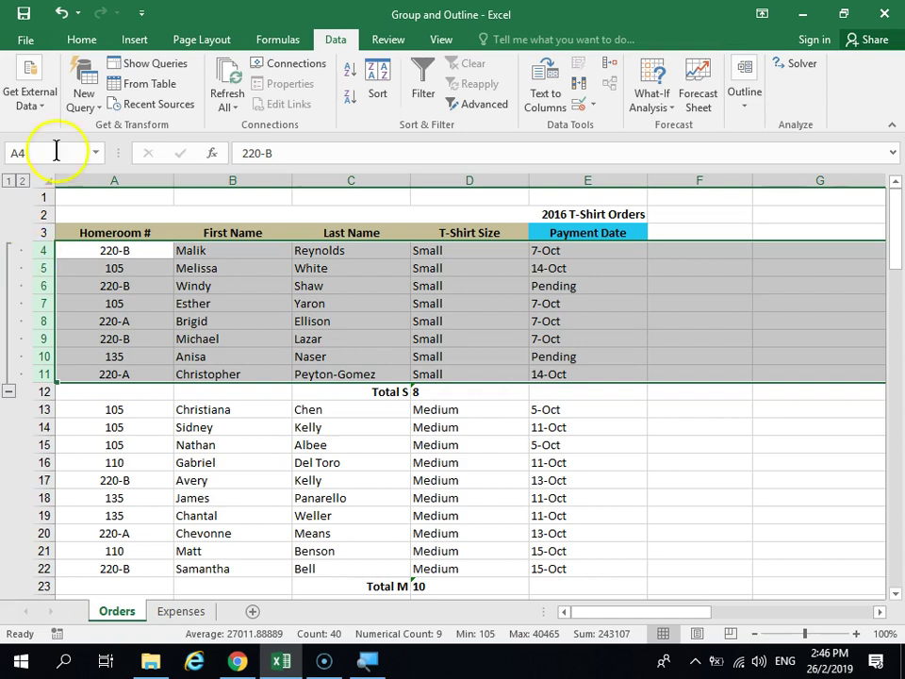
Ungroup rows 4 to 11, the Small T-shirt orders.
click(752, 97)
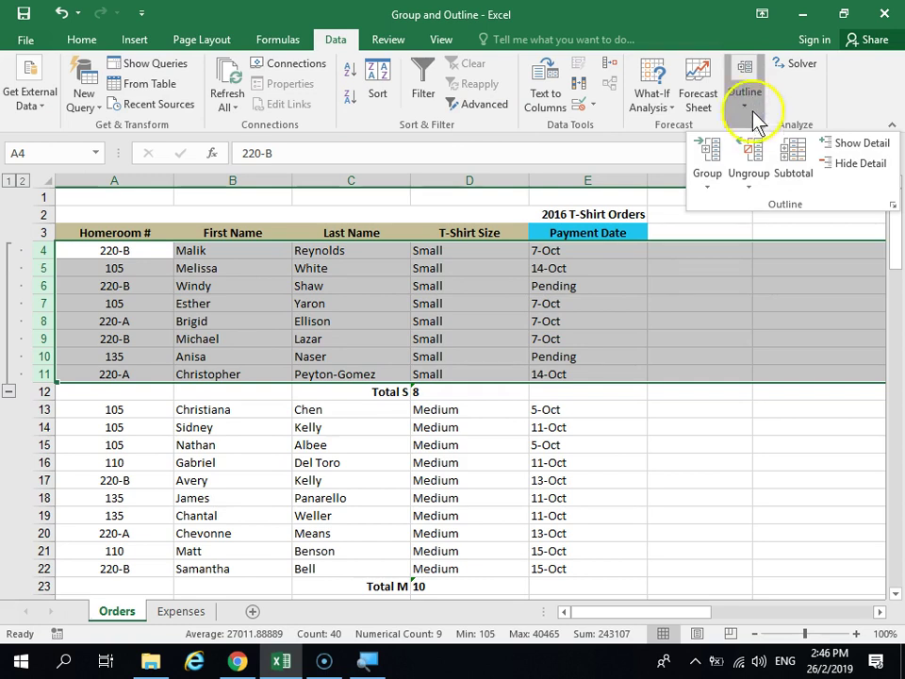
click(752, 156)
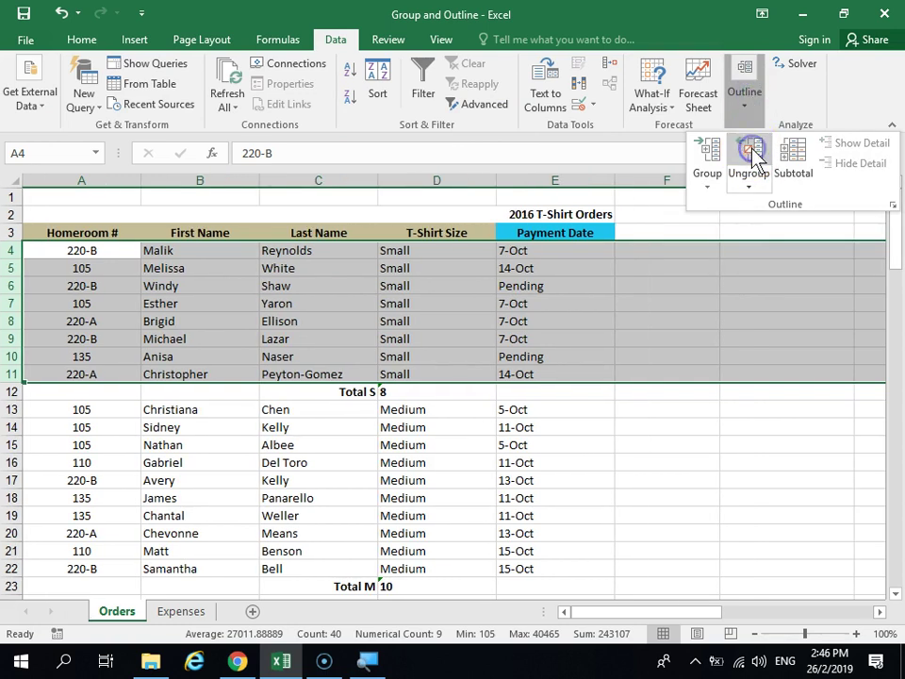
click(303, 315)
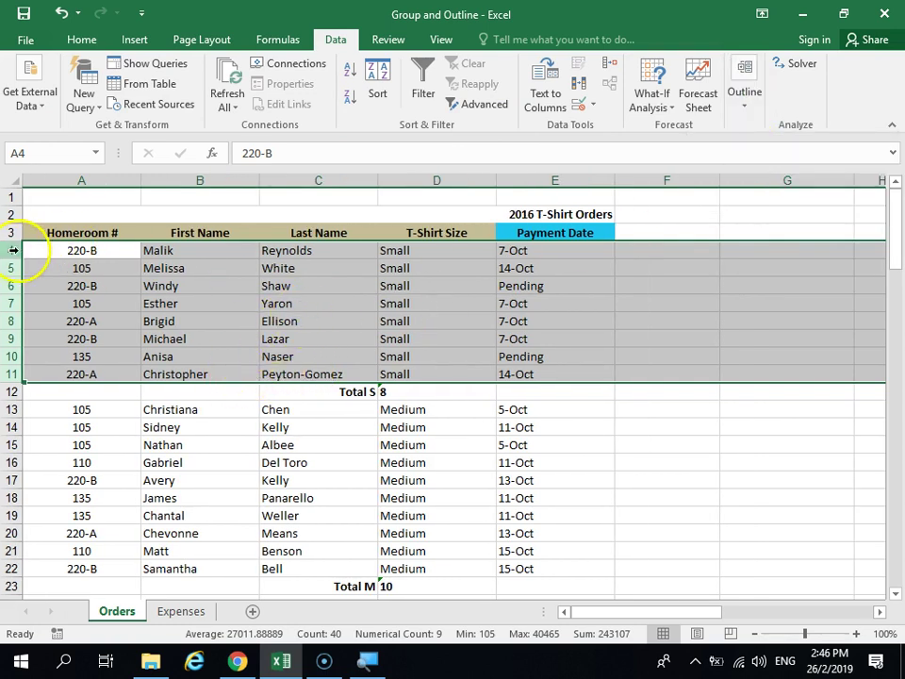
Group the Small order rows 4 to 11 again, collapse the group and expand it.
click(755, 94)
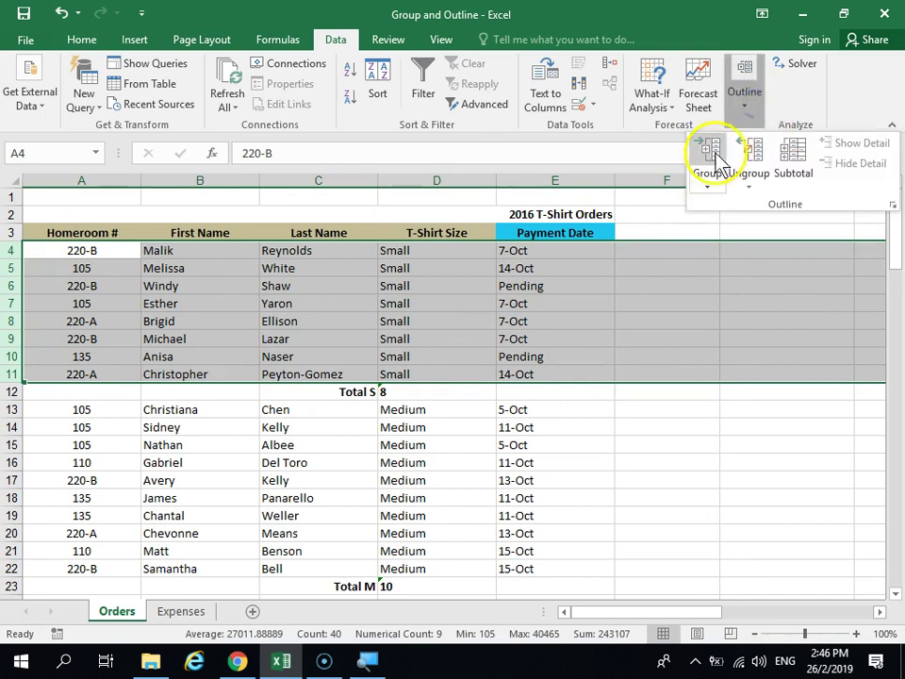
click(712, 152)
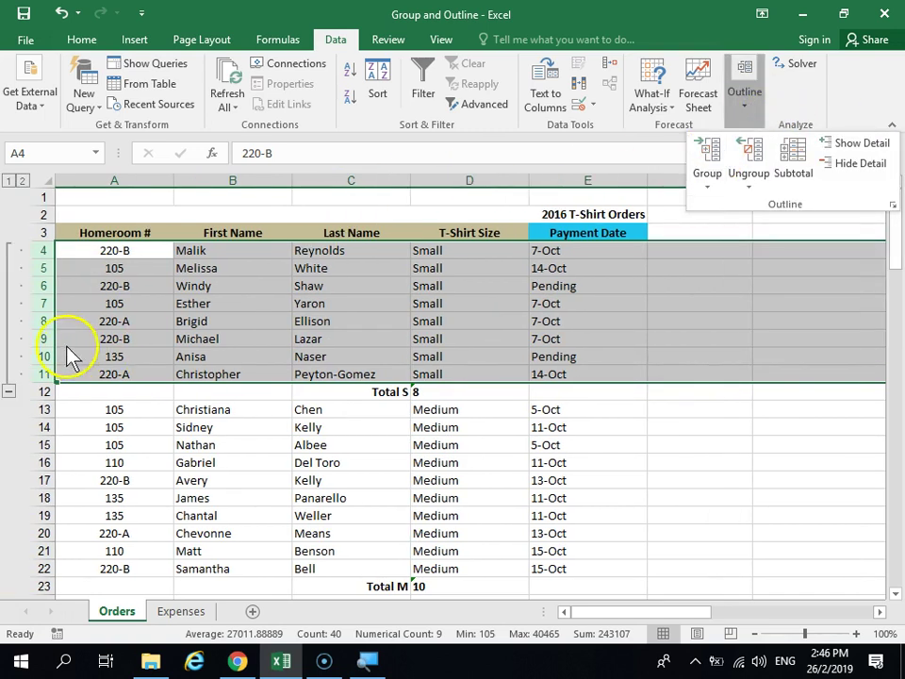
click(11, 393)
click(9, 251)
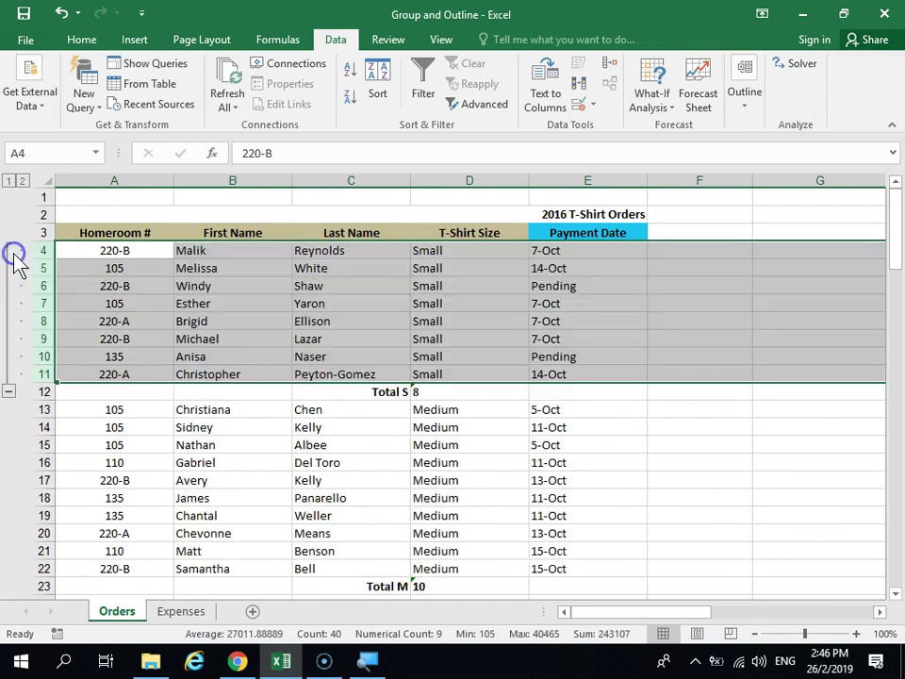
click(9, 391)
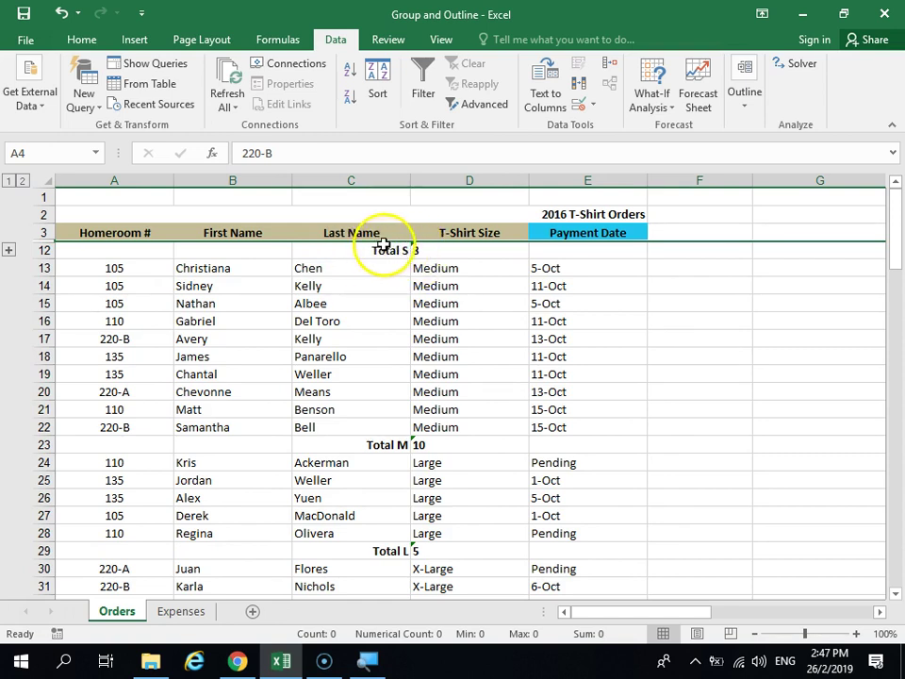
click(10, 251)
Remove the outline group from the Small order rows 4 to 11.
click(745, 102)
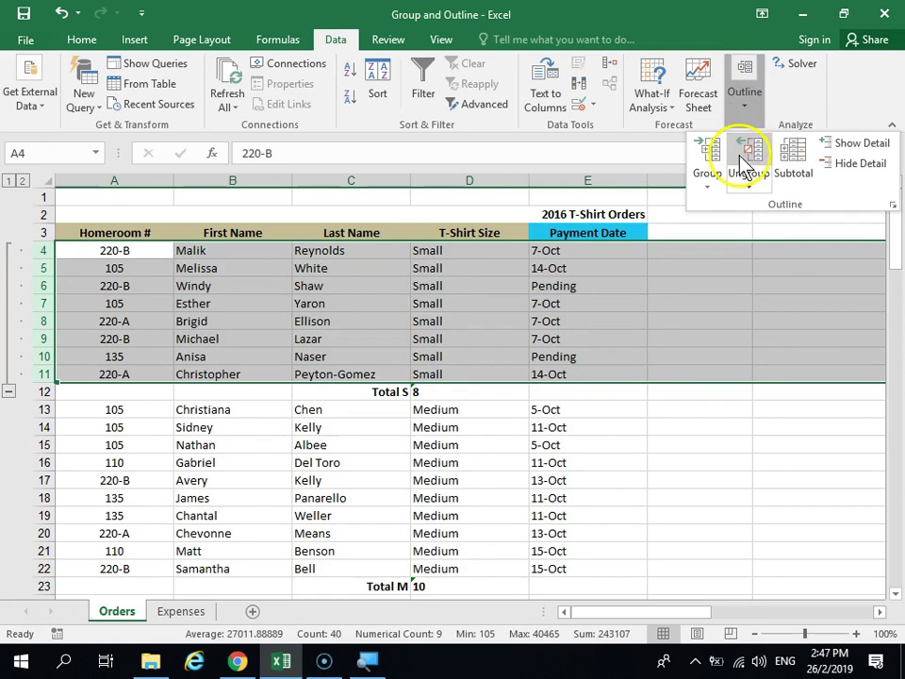
click(751, 159)
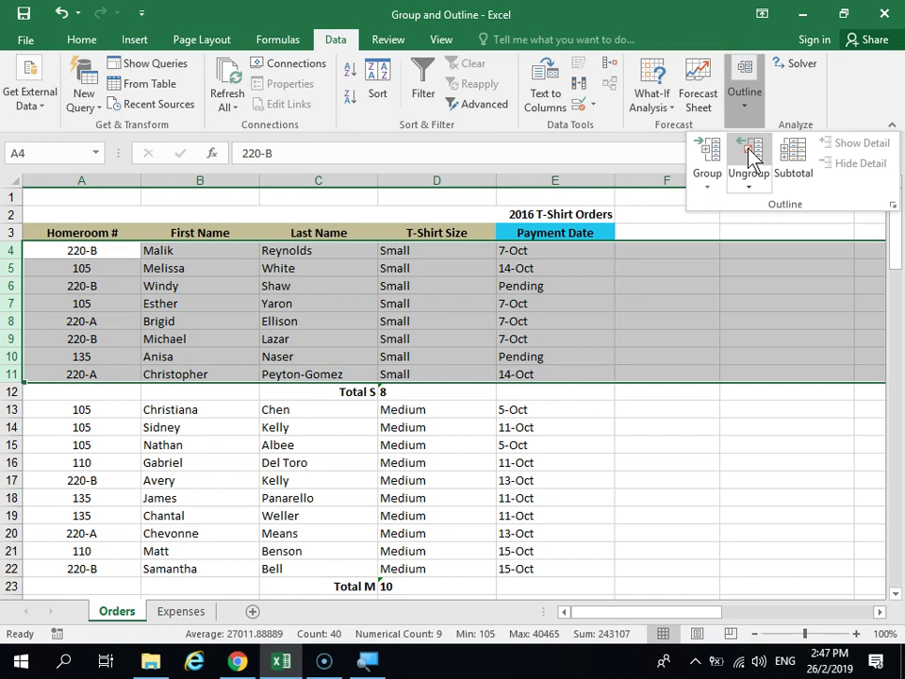
click(601, 229)
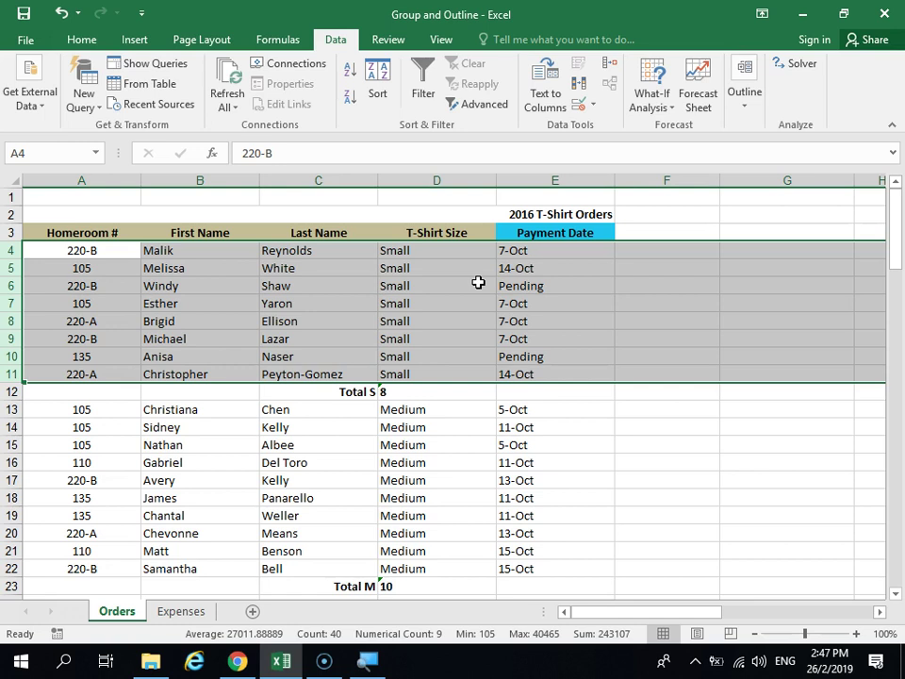
Apply Auto Outline to the orders sheet from cell A4 to group the rows by T-shirt size.
click(267, 269)
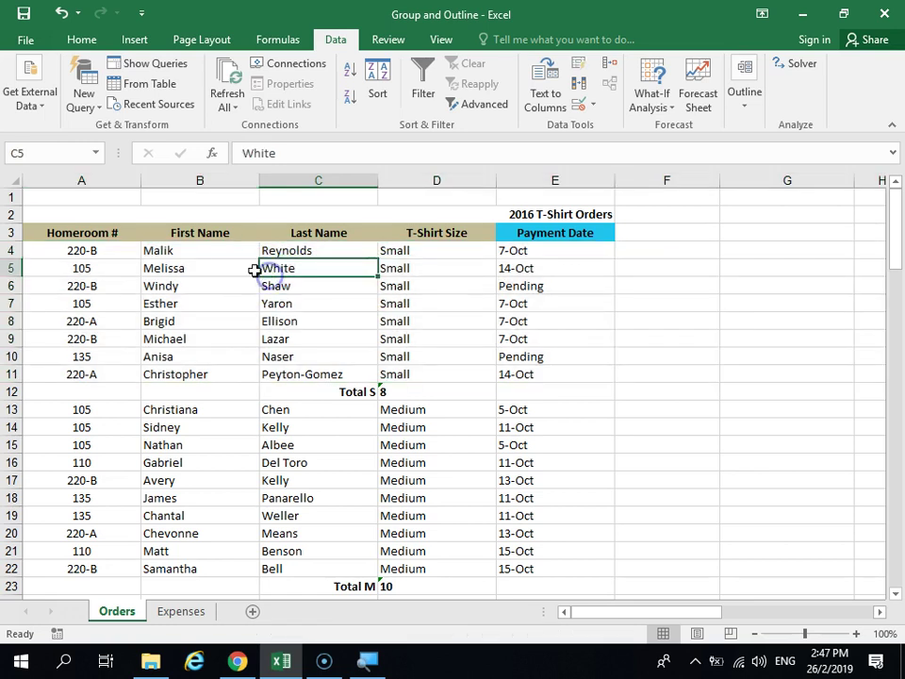
click(115, 253)
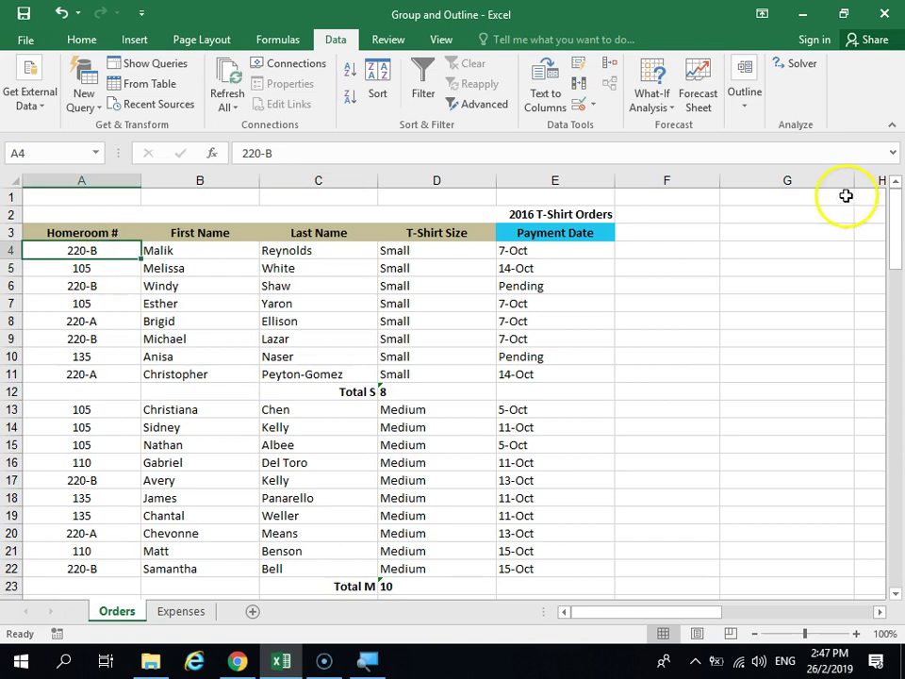
click(744, 103)
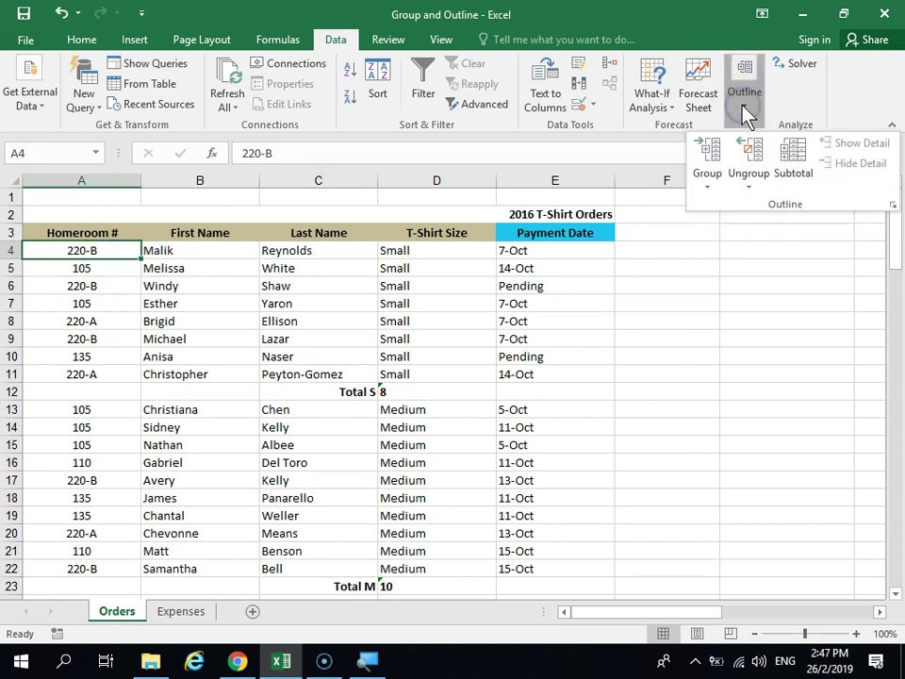
click(674, 16)
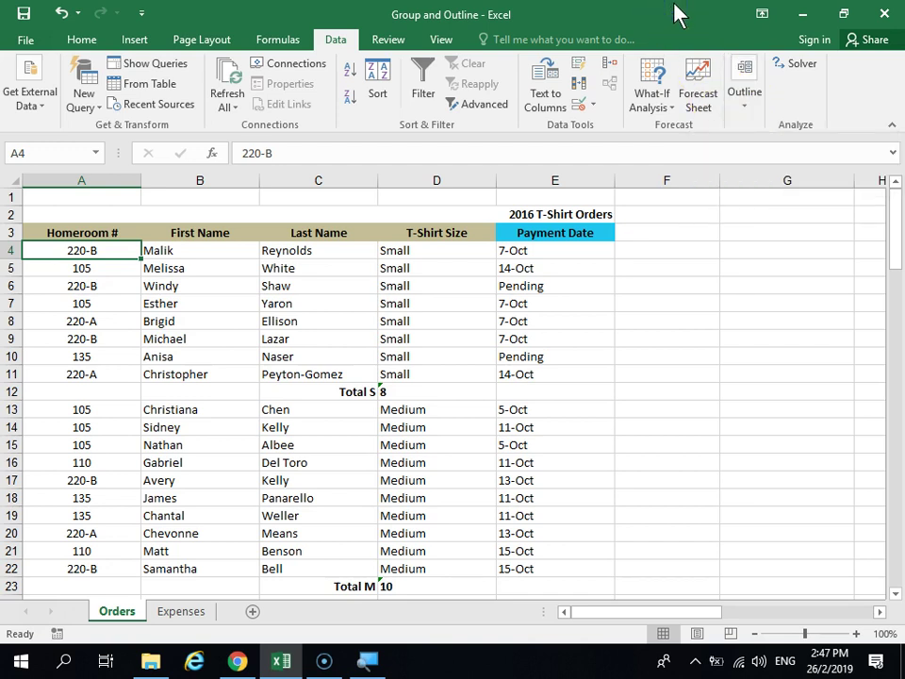
click(745, 109)
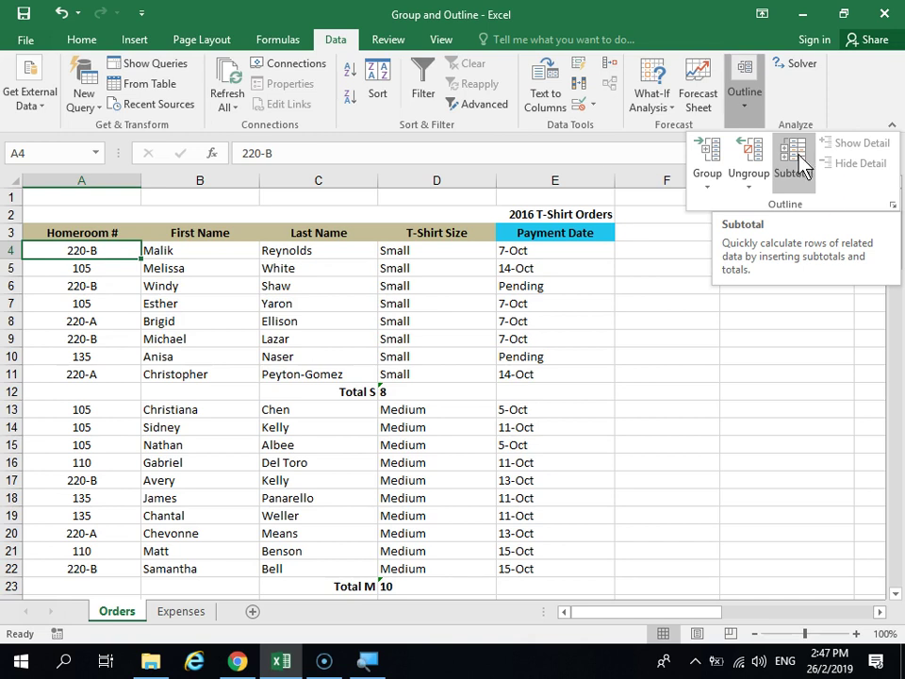
click(710, 187)
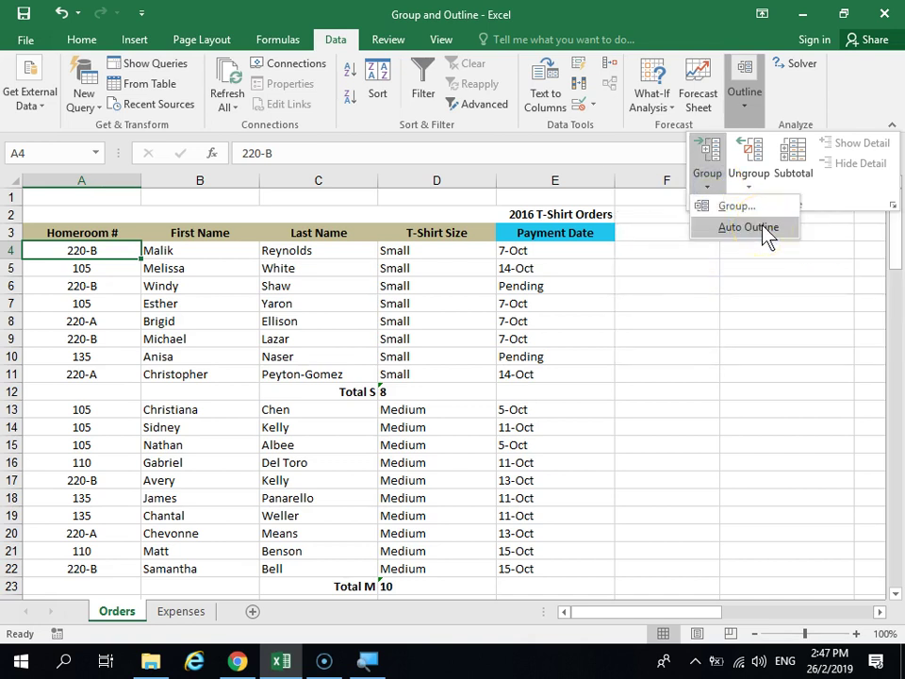
click(755, 227)
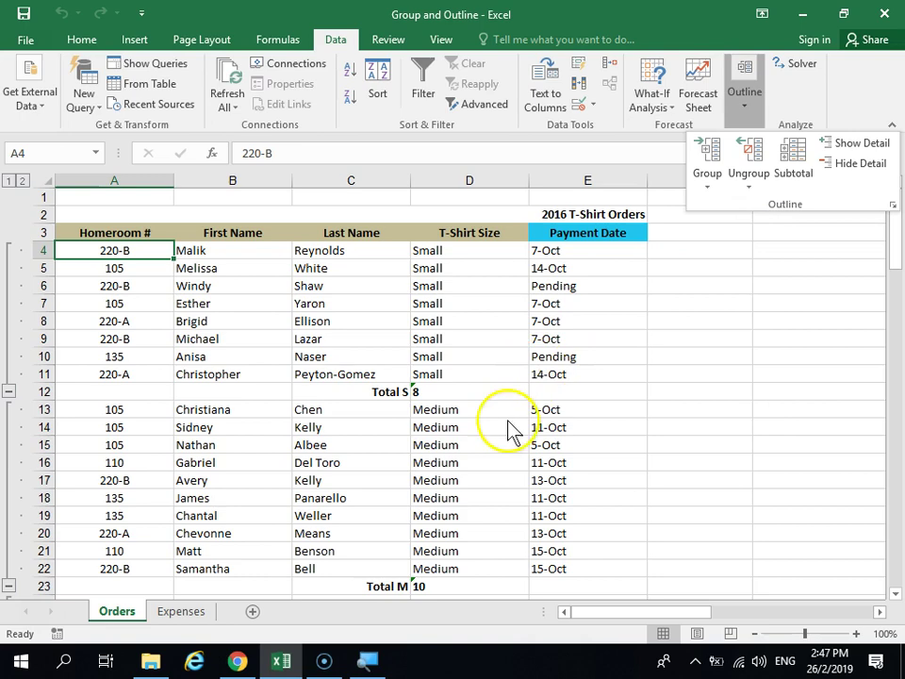
Examine the outline groups down to the Total XL row, the COUNTA formula in D12 and the available grouping options.
click(455, 405)
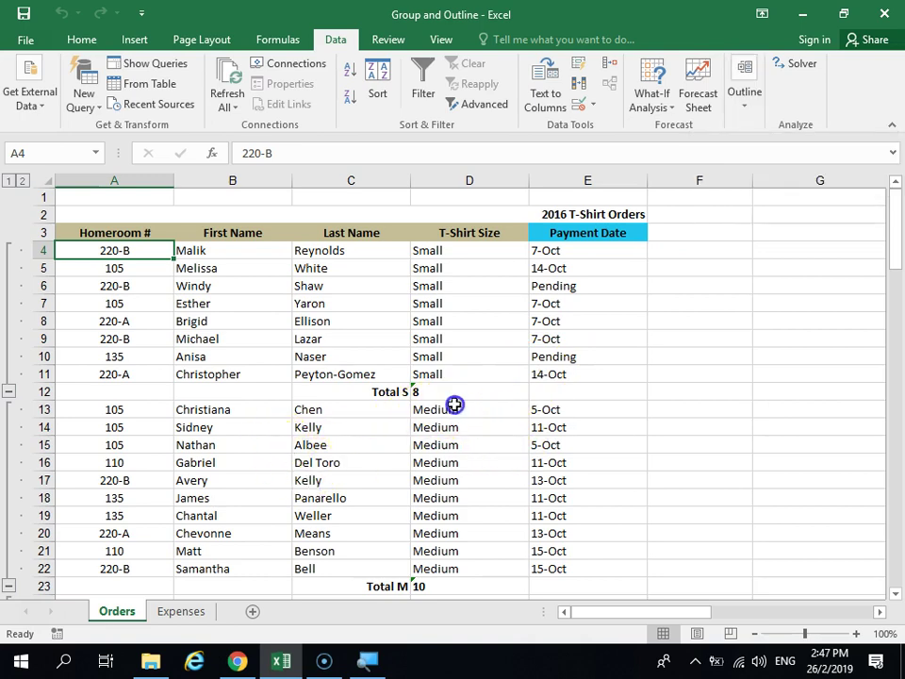
scroll(497, 416, down, 6)
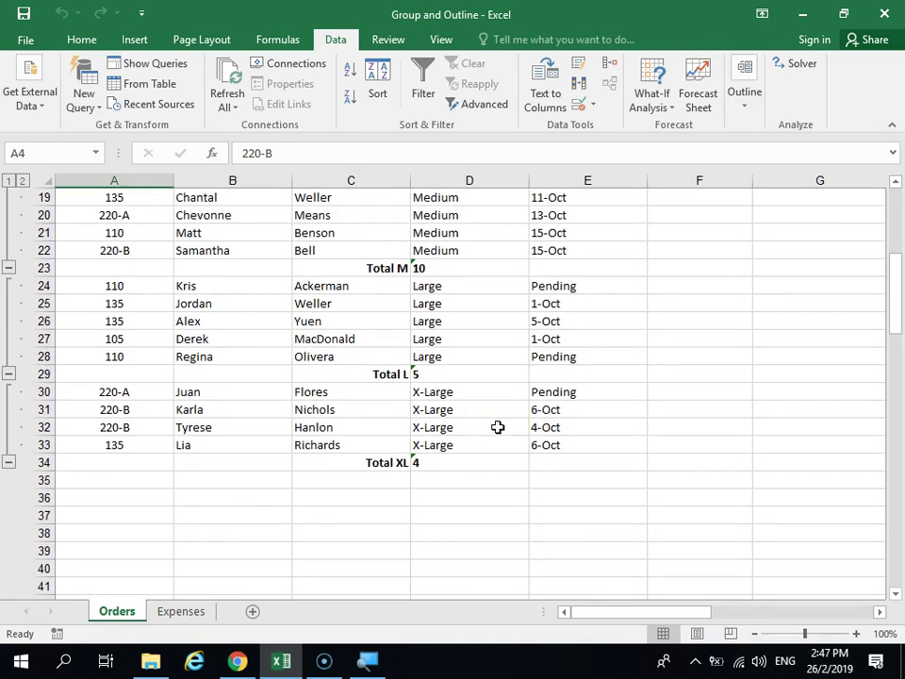
scroll(497, 427, up, 6)
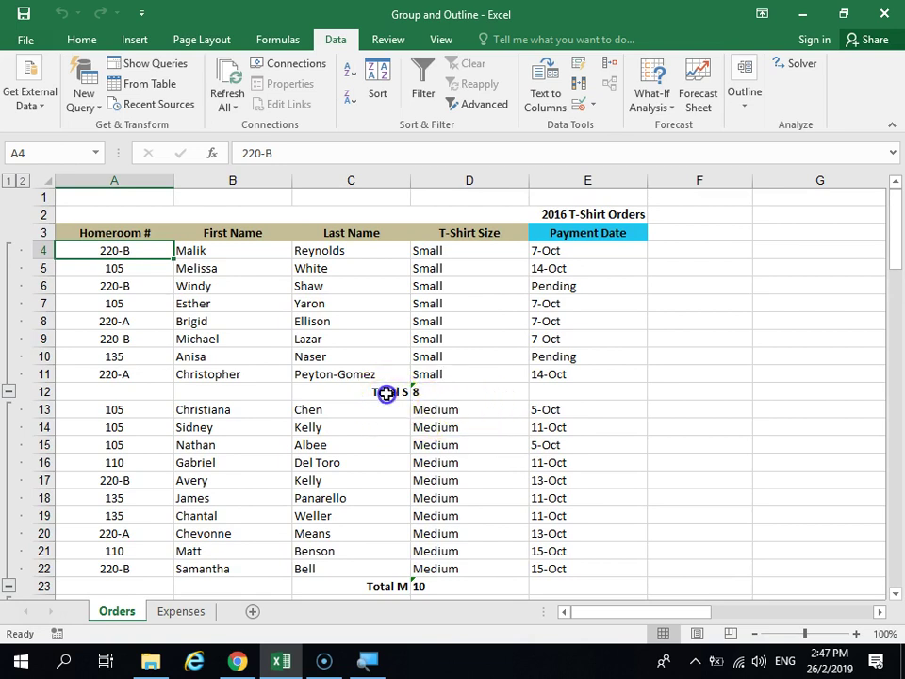
click(386, 394)
click(461, 393)
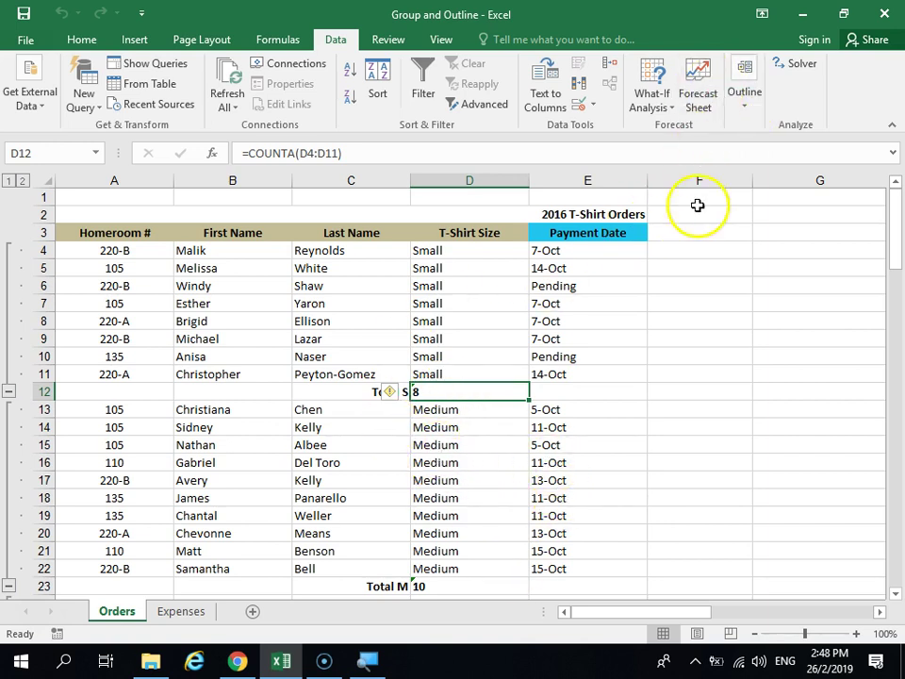
click(746, 94)
click(708, 185)
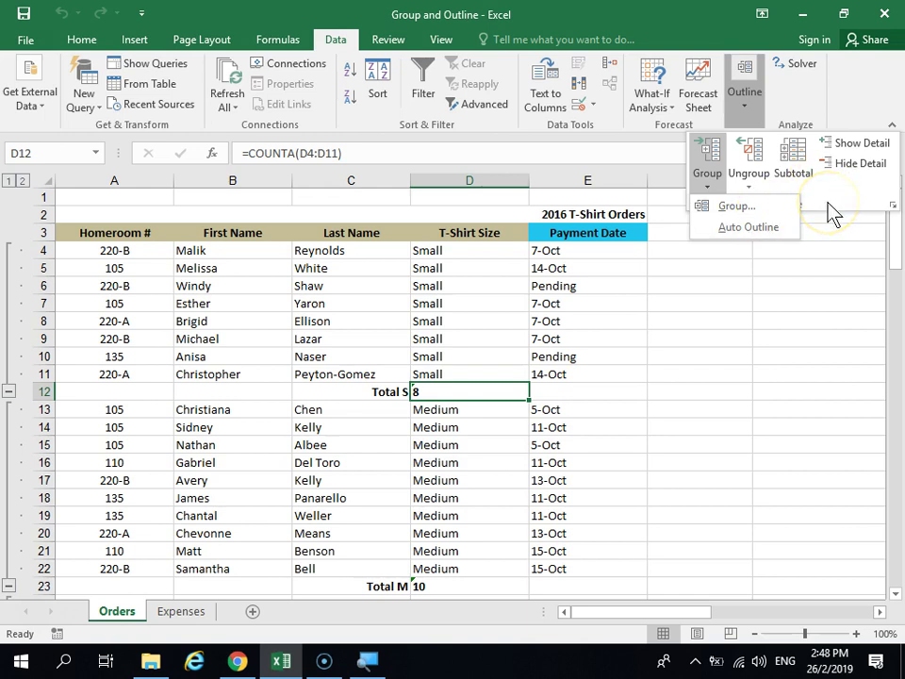
click(542, 355)
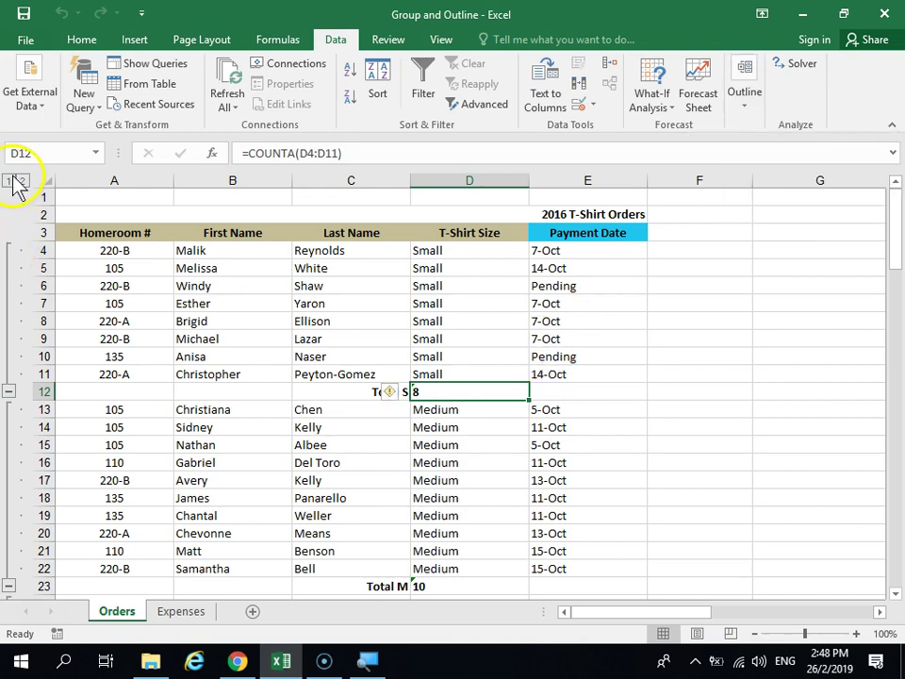
Collapse the Small and Medium order groups individually, and expand the whole outline again.
click(9, 391)
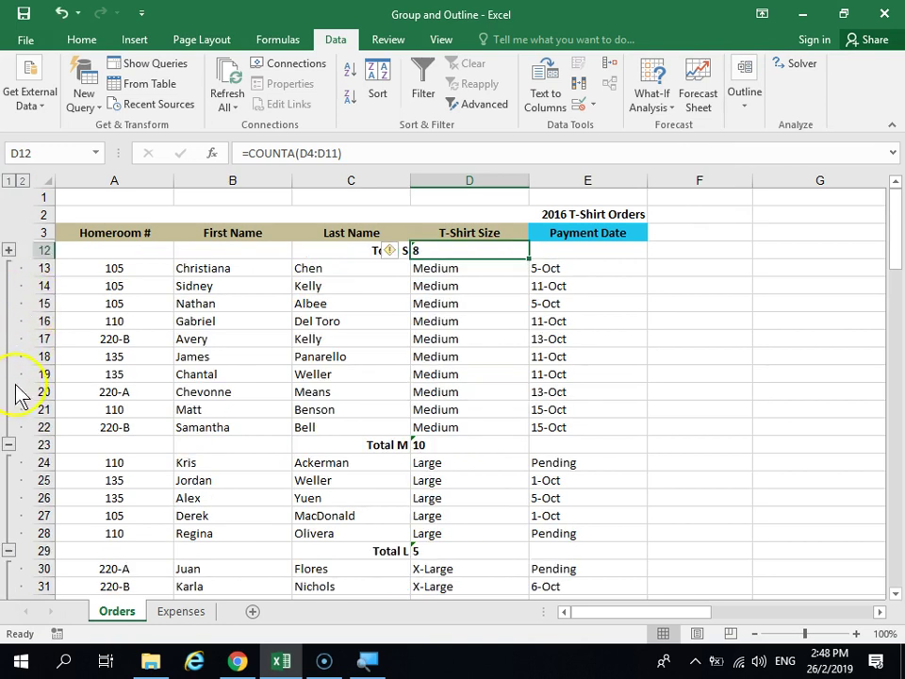
click(8, 444)
click(22, 181)
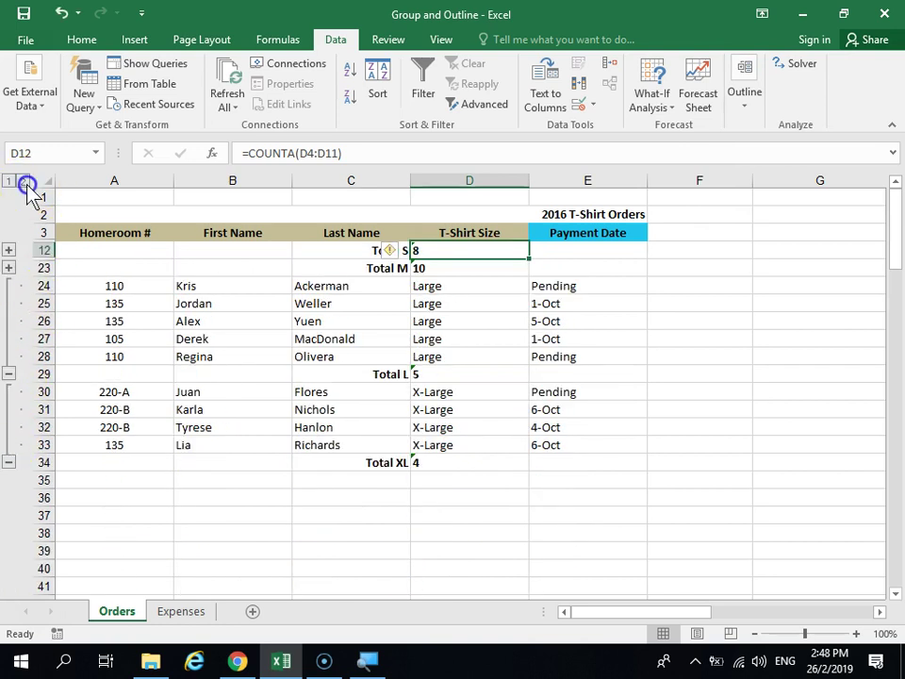
Switch the outline repeatedly between level 1 with only the size totals and level 2 with all order rows, ending on level 2.
click(8, 181)
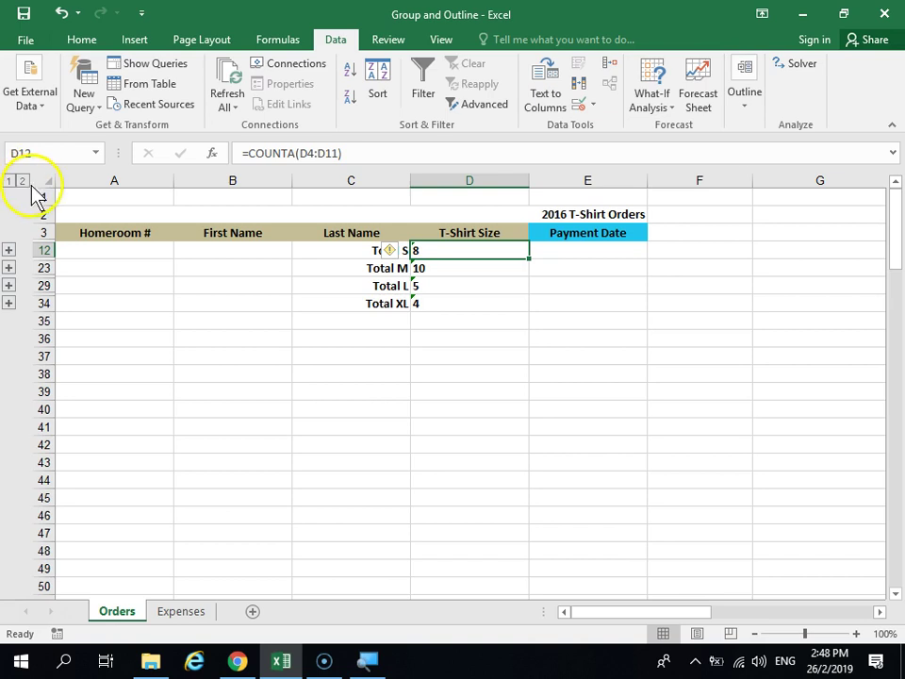
click(23, 181)
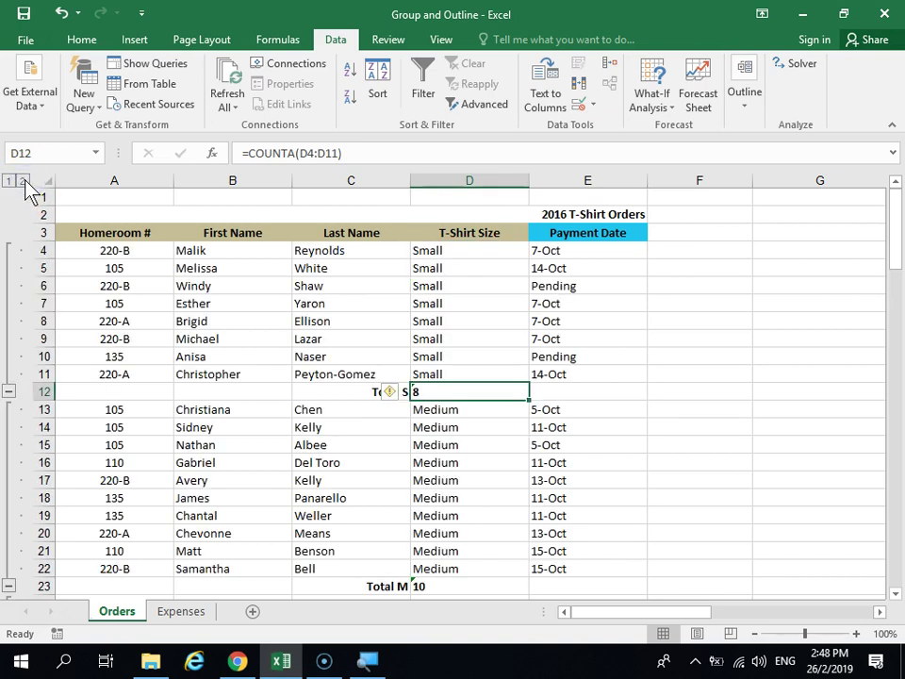
click(9, 181)
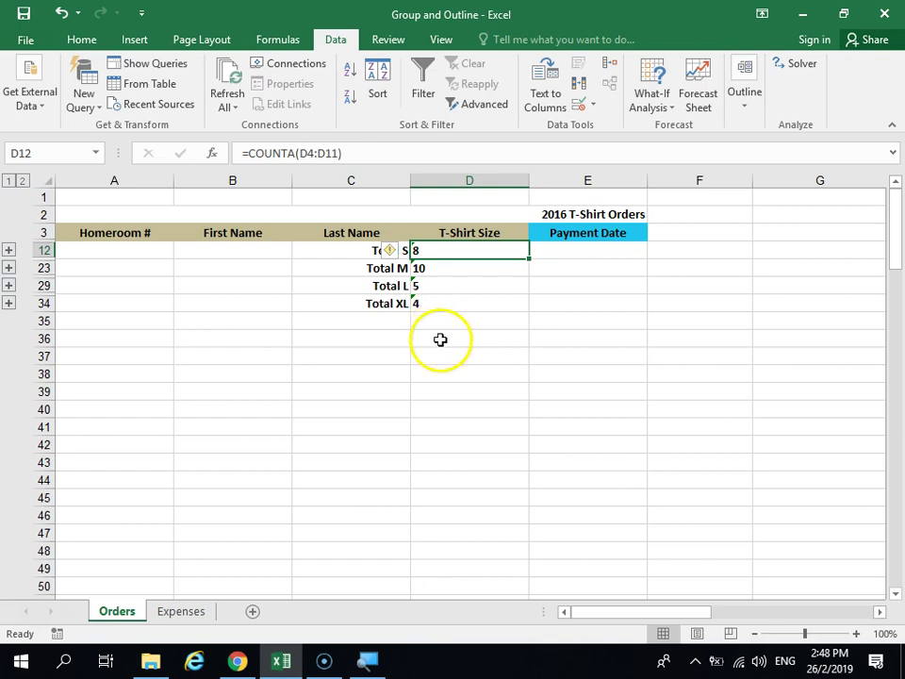
click(21, 180)
click(8, 181)
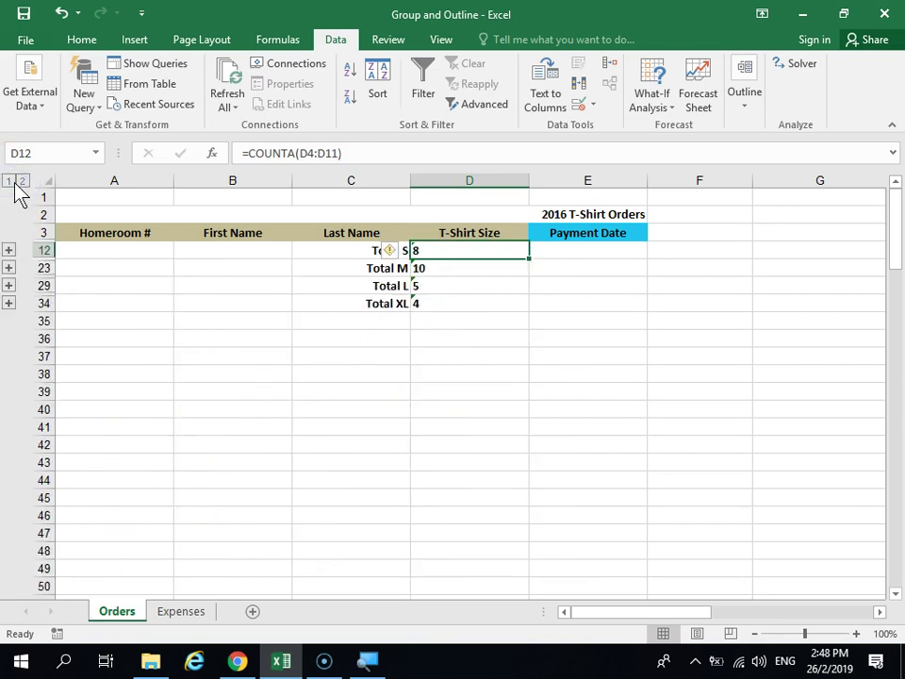
click(20, 182)
click(22, 180)
click(8, 180)
click(22, 180)
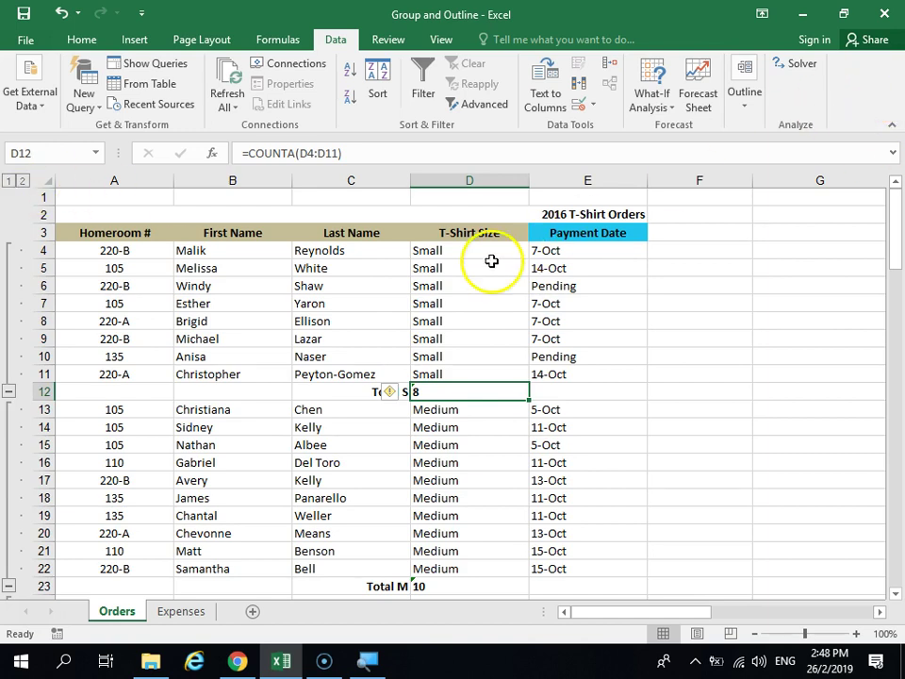
Clear the entire outline from the orders sheet and select cell C6.
click(751, 112)
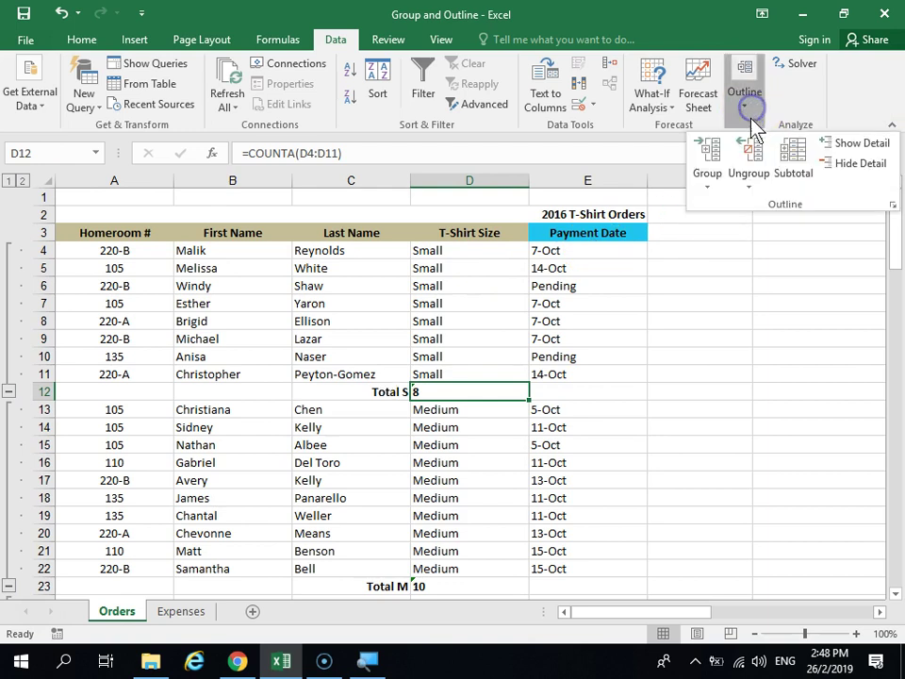
click(754, 183)
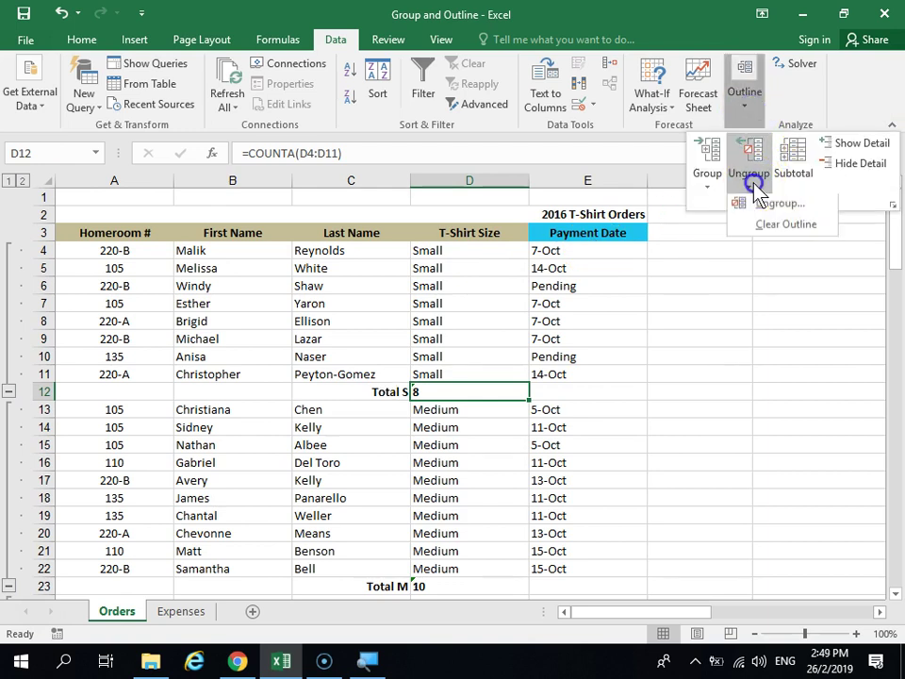
click(797, 229)
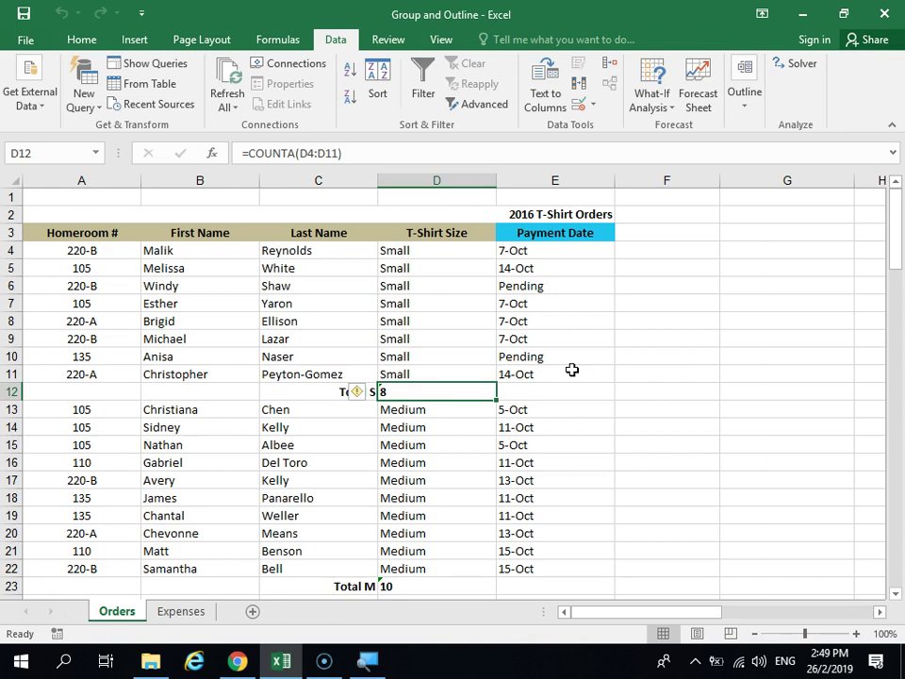
click(346, 285)
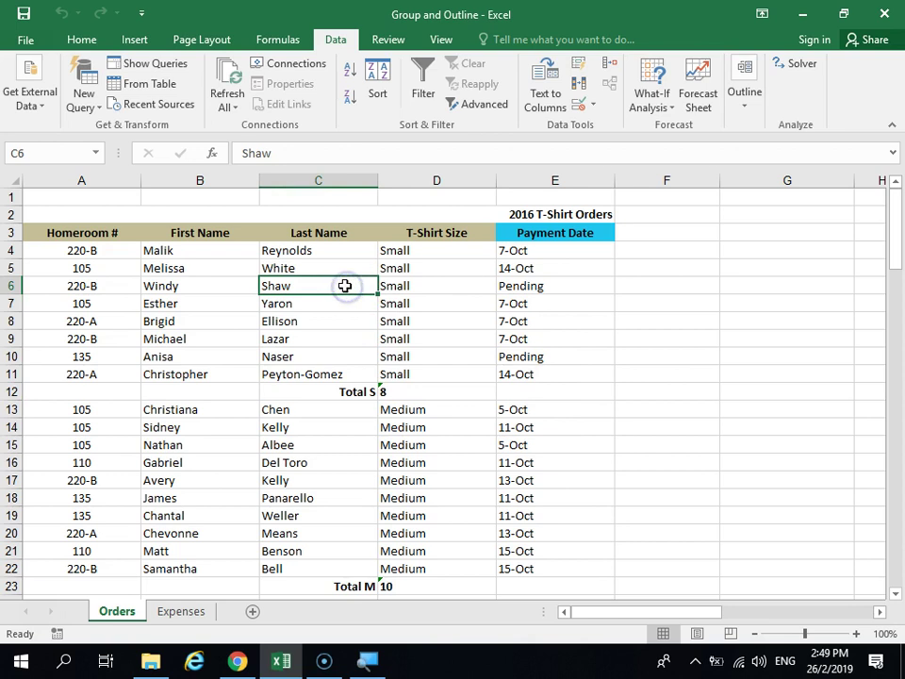
click(358, 282)
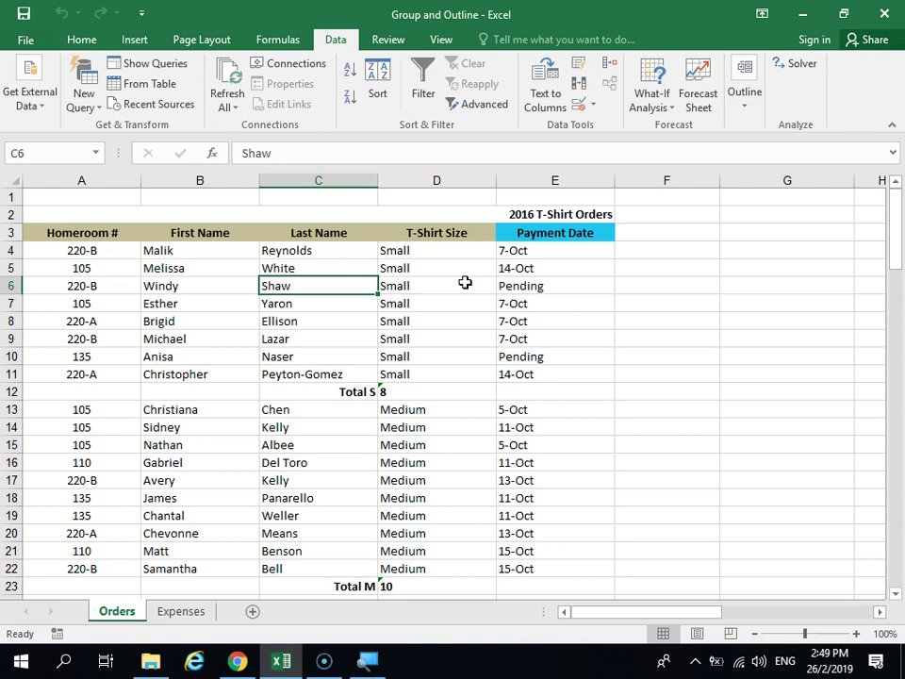
Close the Group and Outline workbook without saving its changes.
click(42, 40)
click(68, 382)
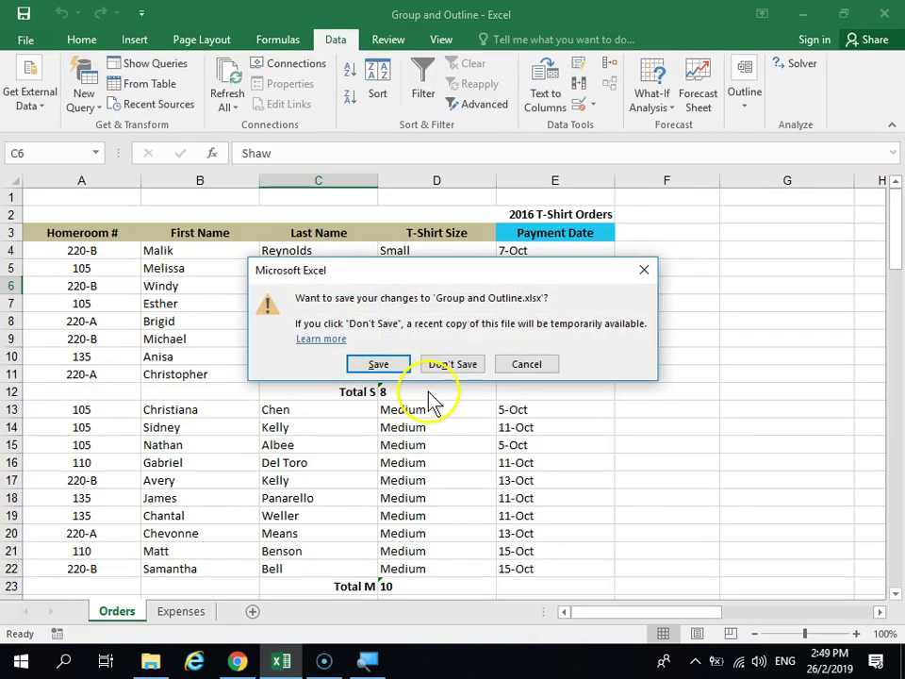
click(453, 363)
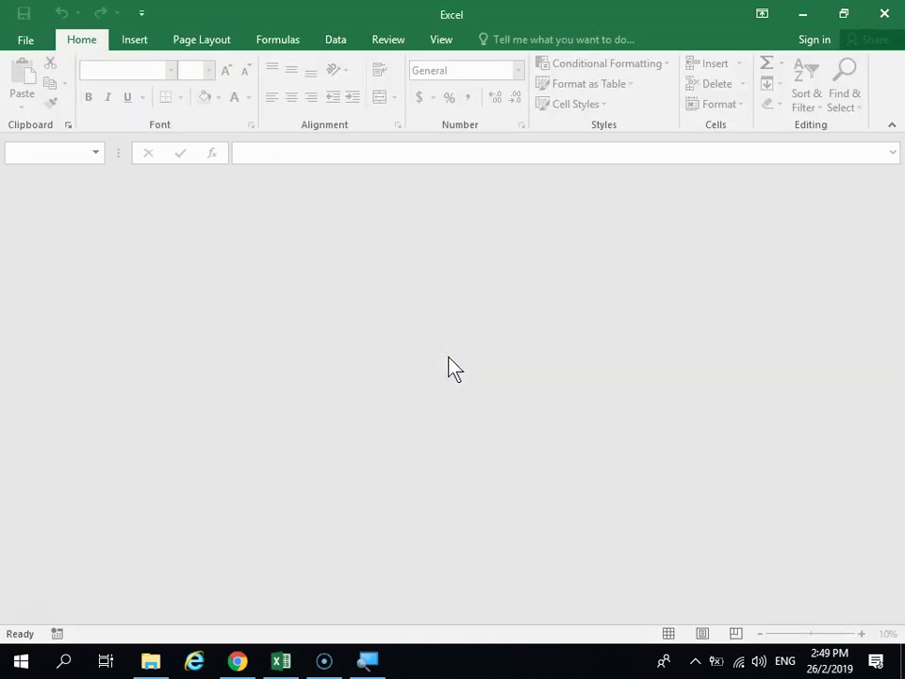
Open the Monthly Sales 3-3 workbook from the Excel 2016 Advanced Data folder.
key(ctrl+o)
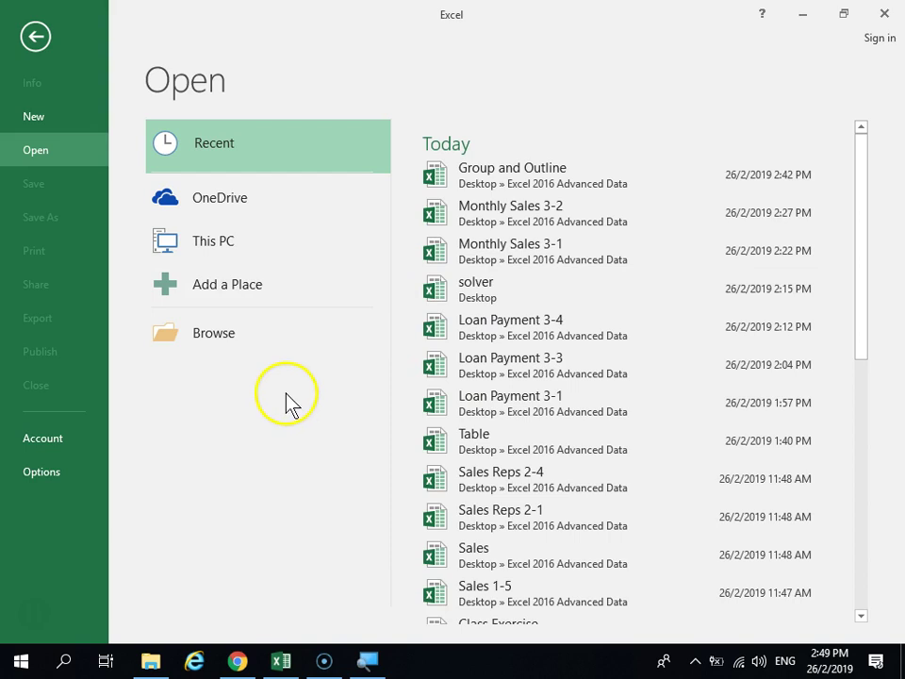
click(273, 336)
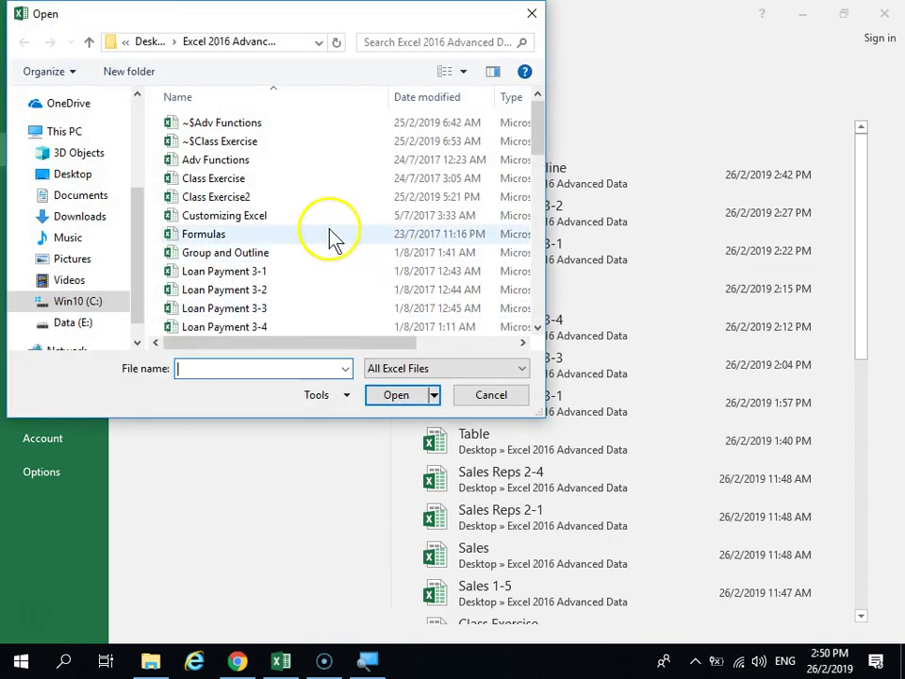
click(324, 293)
scroll(325, 302, down, 3)
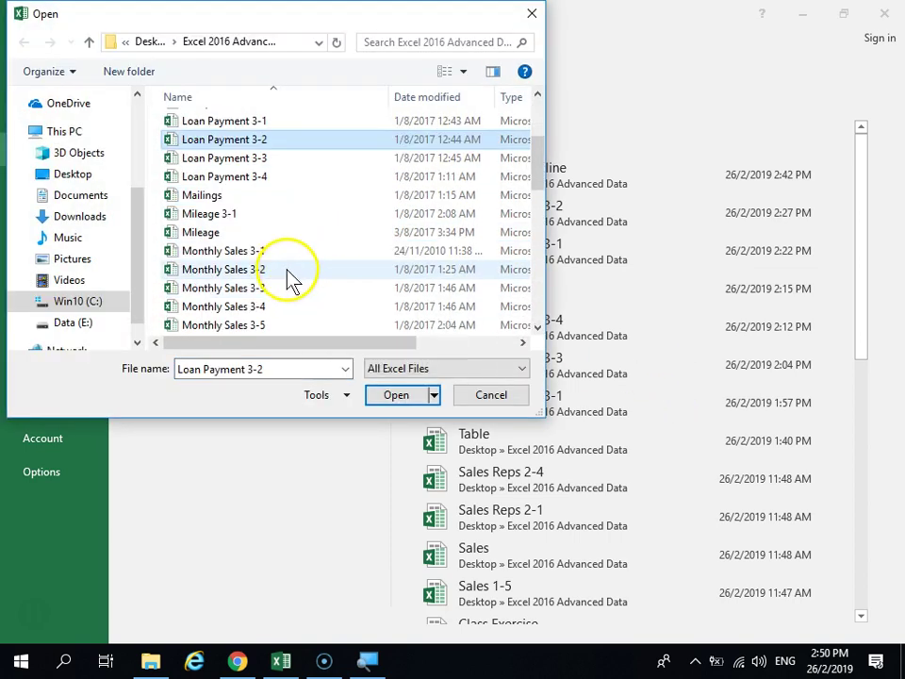
scroll(288, 275, down, 2)
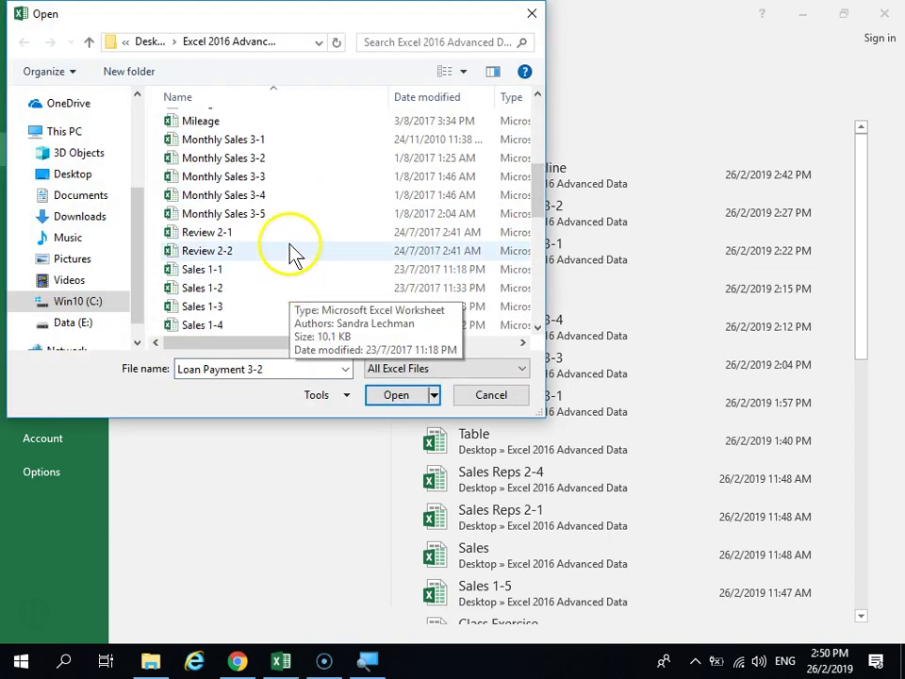
click(303, 194)
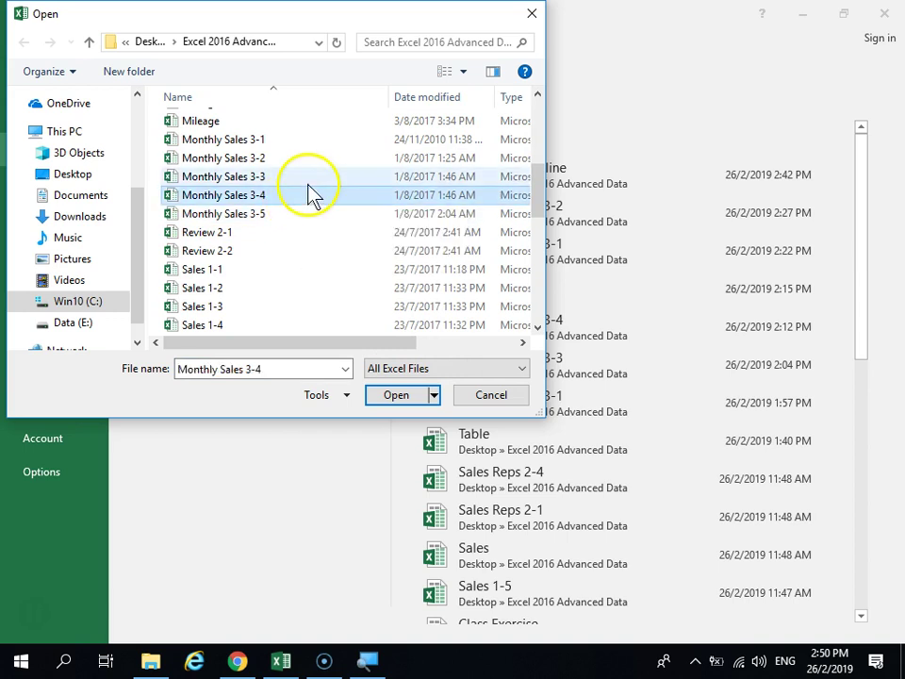
click(289, 176)
click(387, 396)
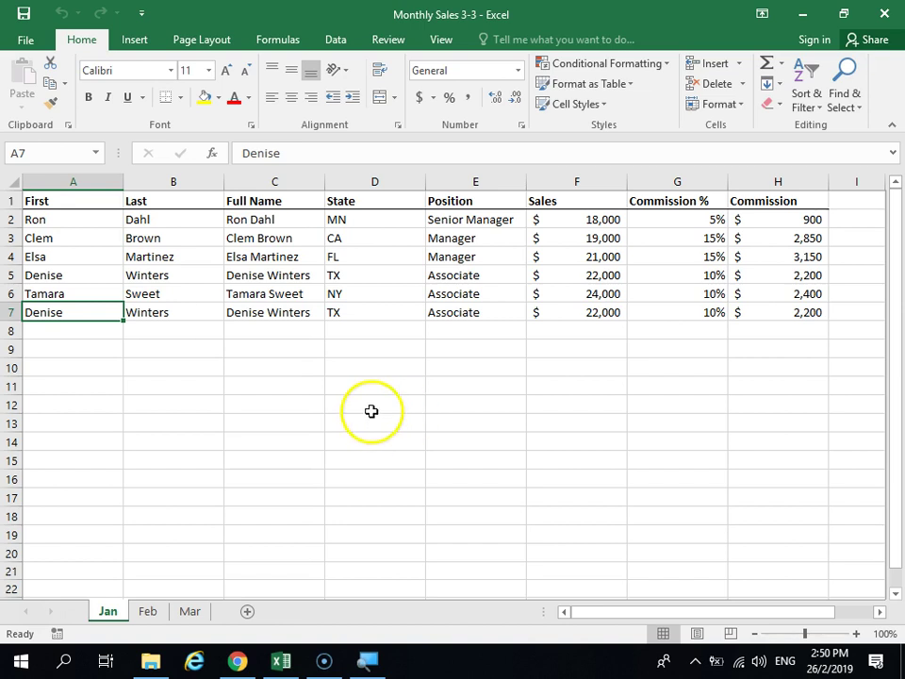
Start the Subtotal command on the Jan sales table and set it to subtotal at each change in Position.
click(79, 202)
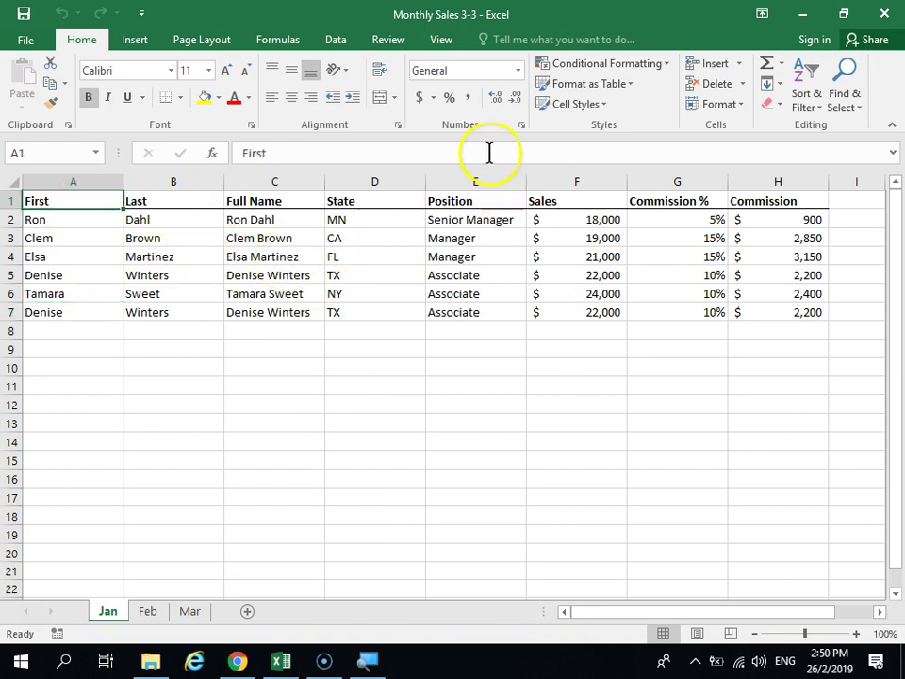
click(336, 40)
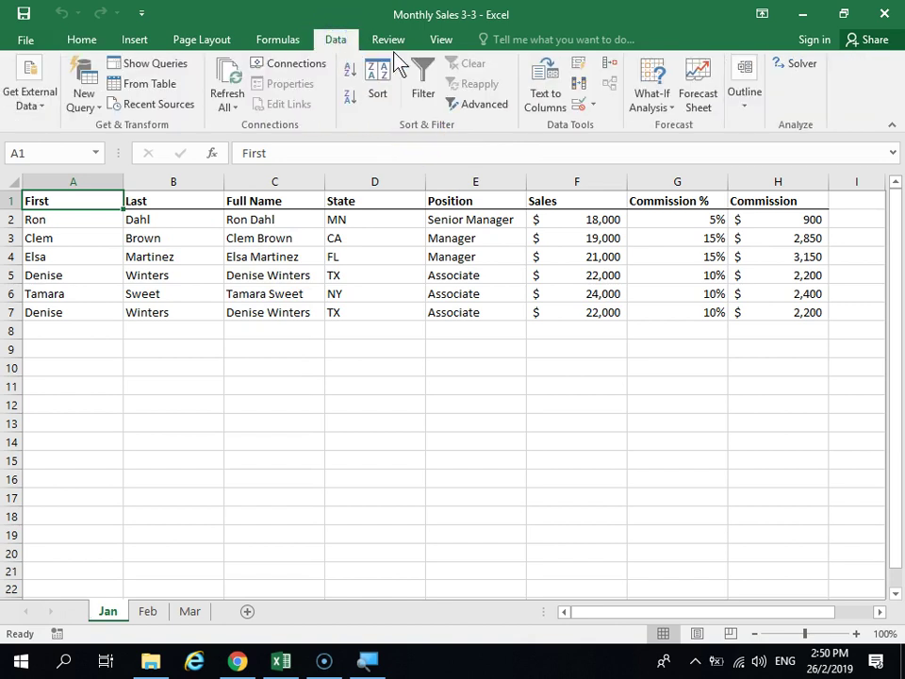
click(745, 113)
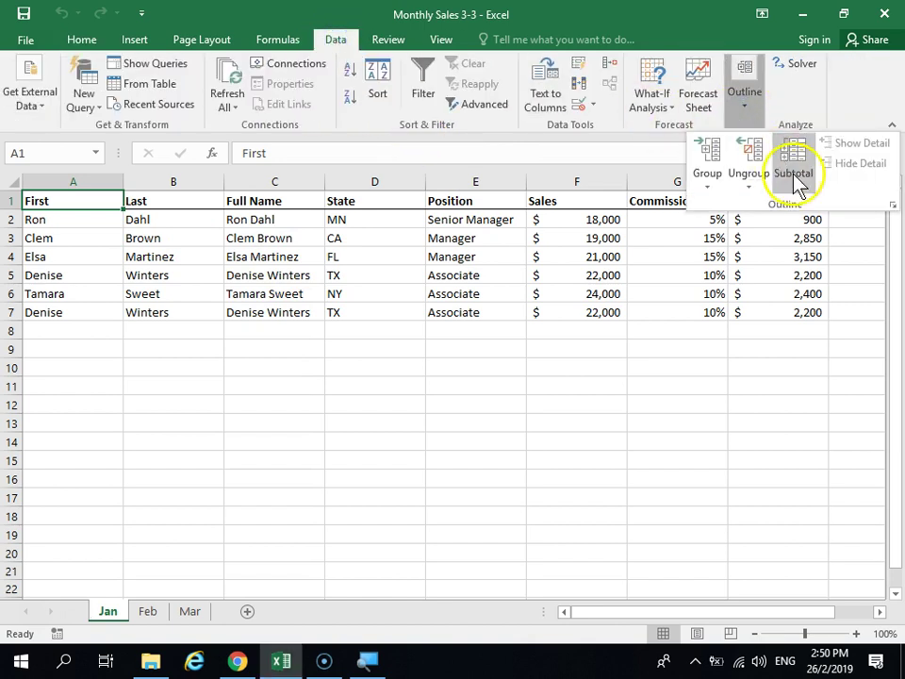
click(795, 179)
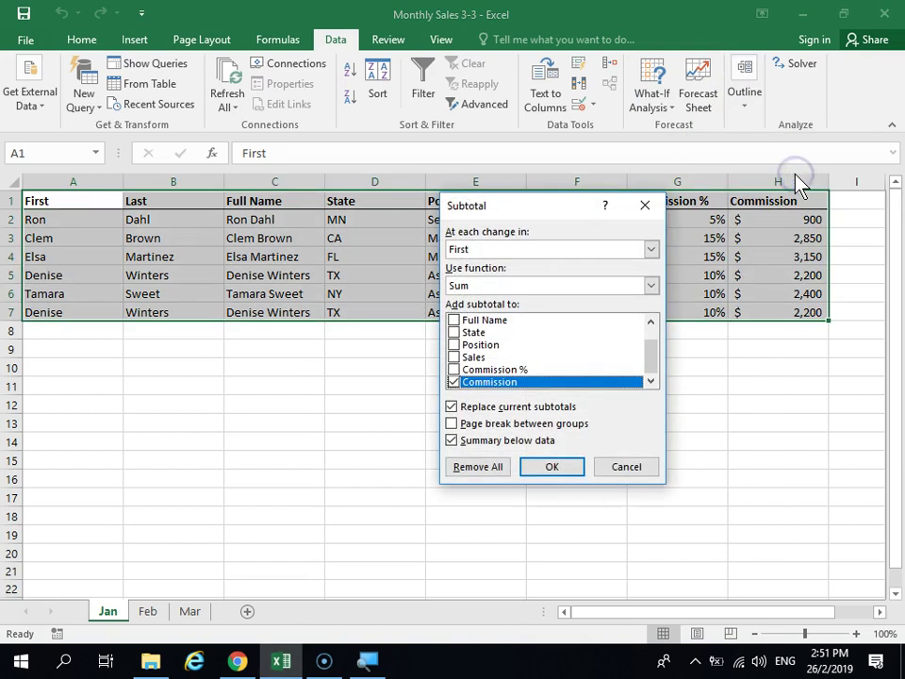
drag(559, 210, 714, 282)
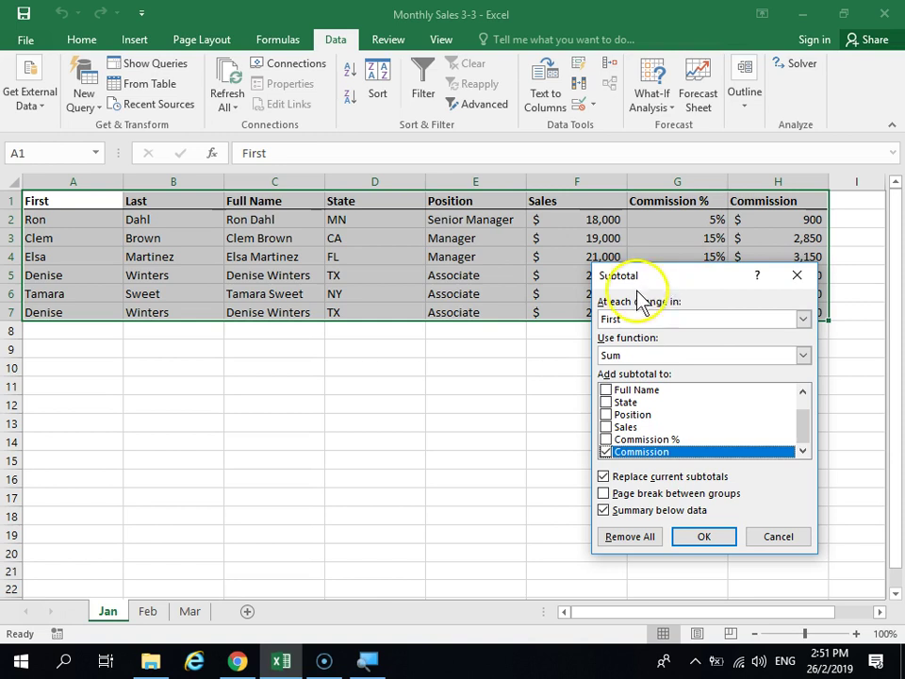
click(802, 321)
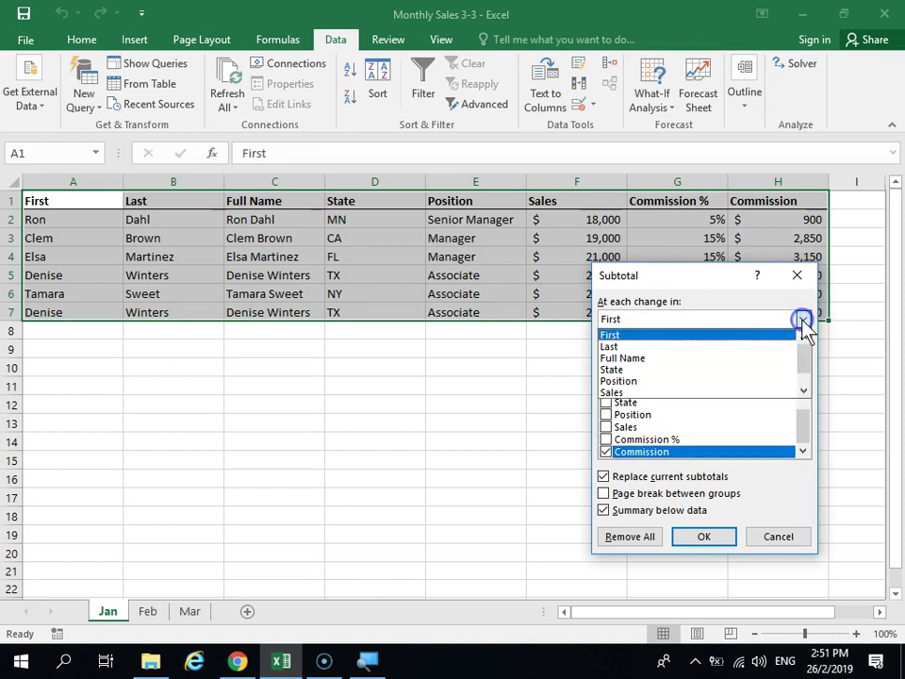
click(671, 382)
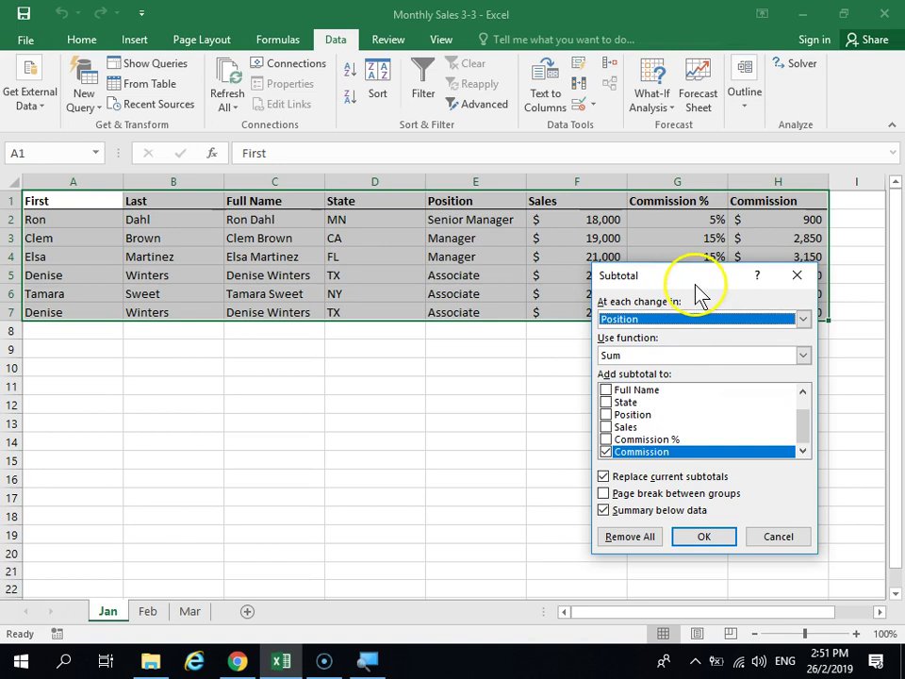
Keep Sum as the subtotal function, add Sales alongside Commission as subtotalled columns, and apply the subtotals.
drag(697, 280, 703, 276)
click(809, 352)
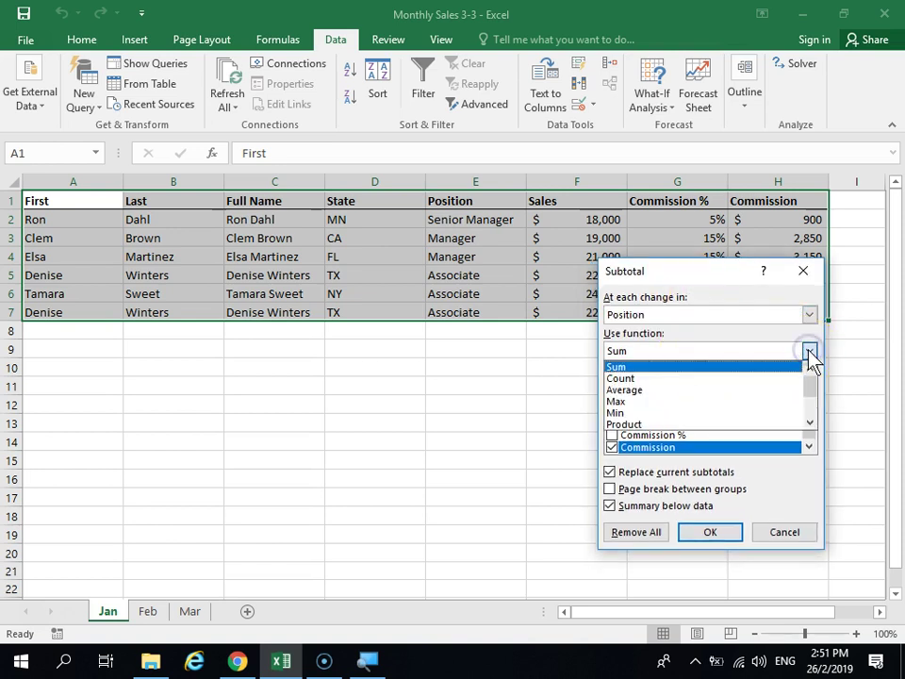
mouse_move(808, 382)
mouse_down()
mouse_move(819, 410)
mouse_move(815, 388)
mouse_up()
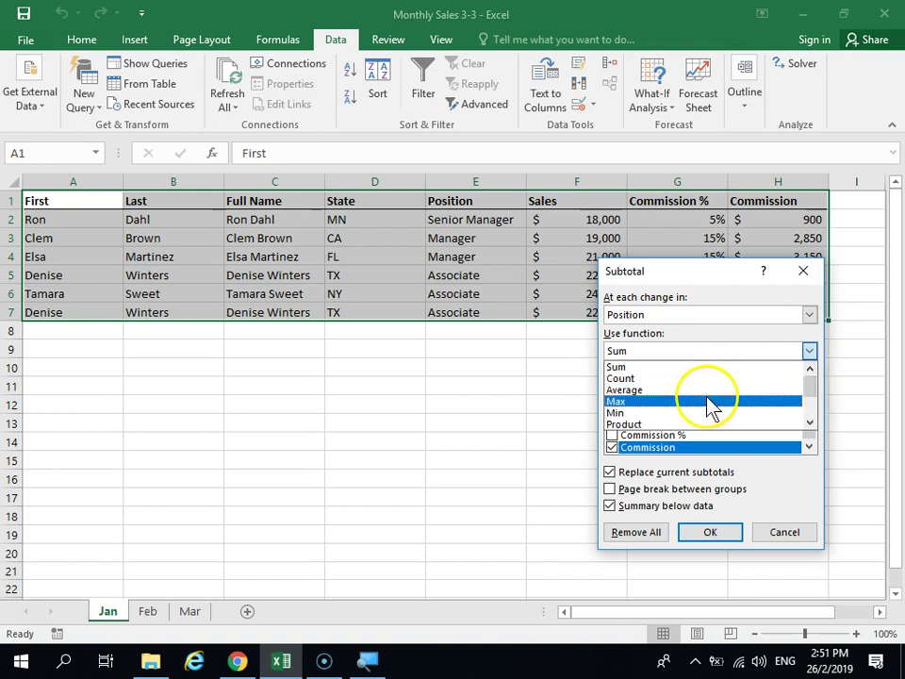
click(723, 350)
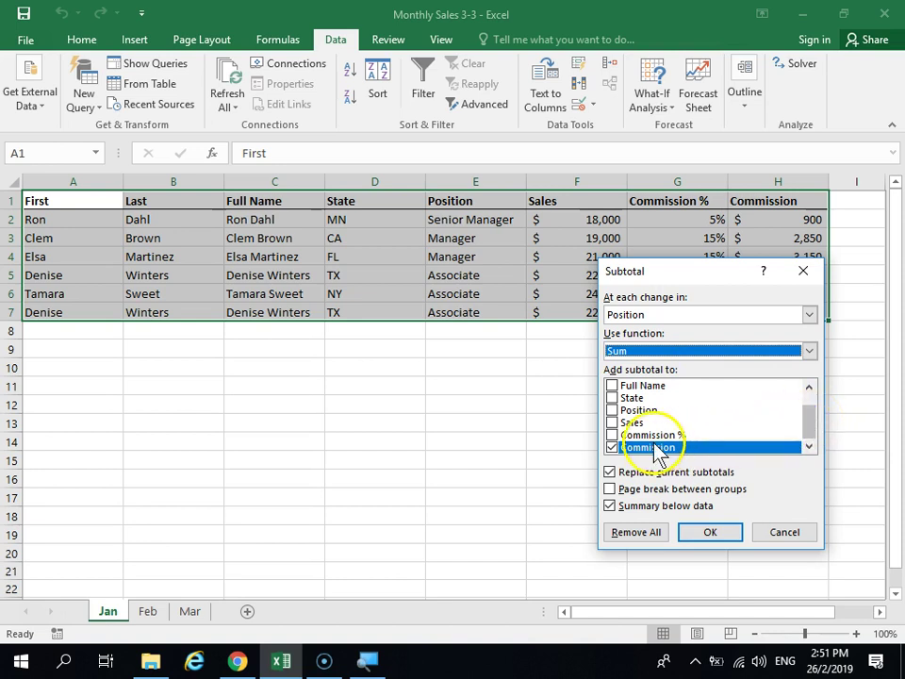
click(612, 423)
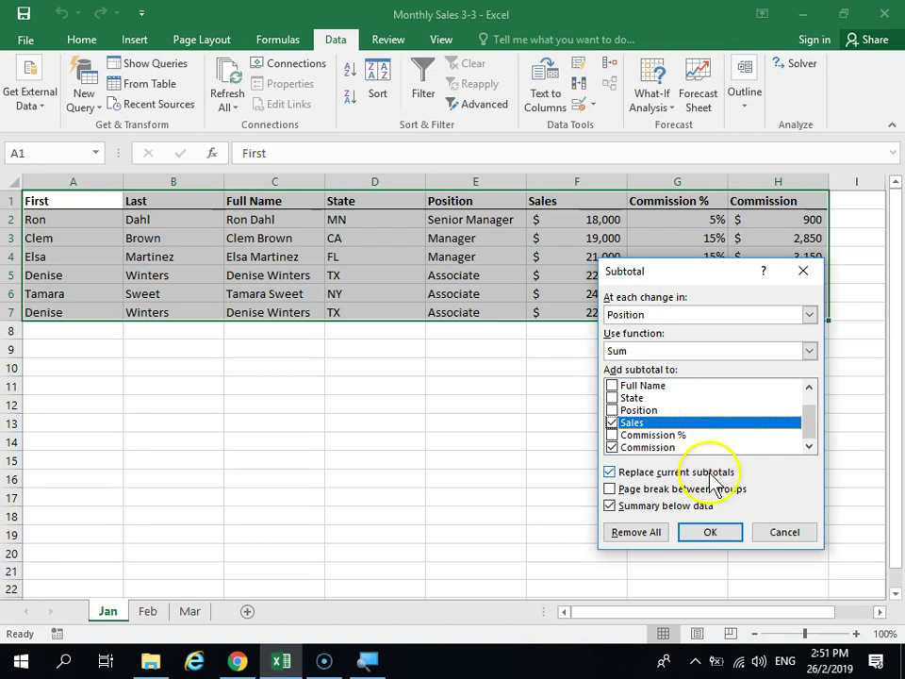
click(717, 533)
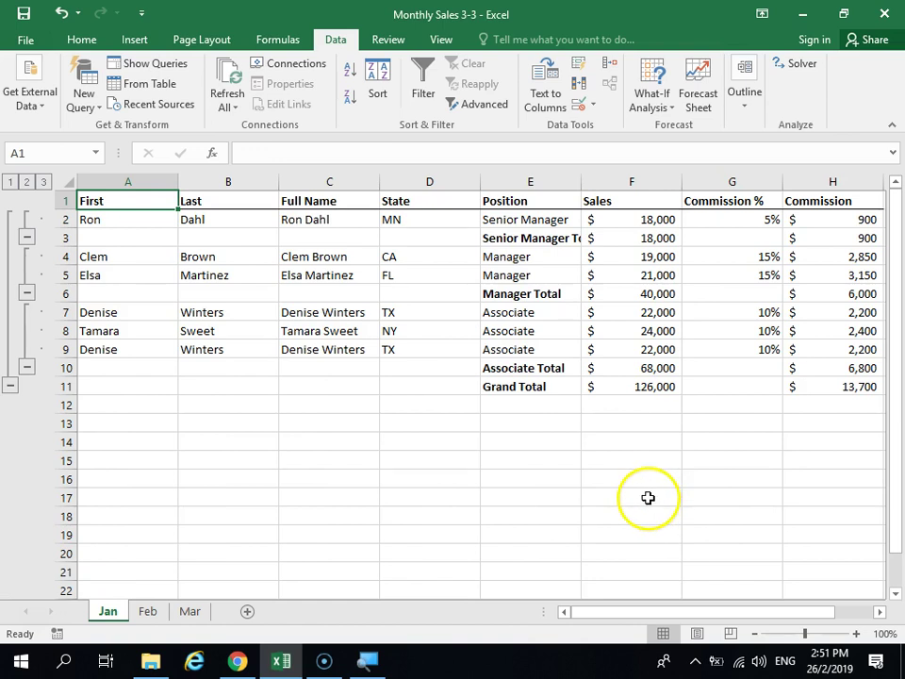
Examine the subtotalled table and the formula behind the Senior Manager Sales subtotal in F3.
click(758, 634)
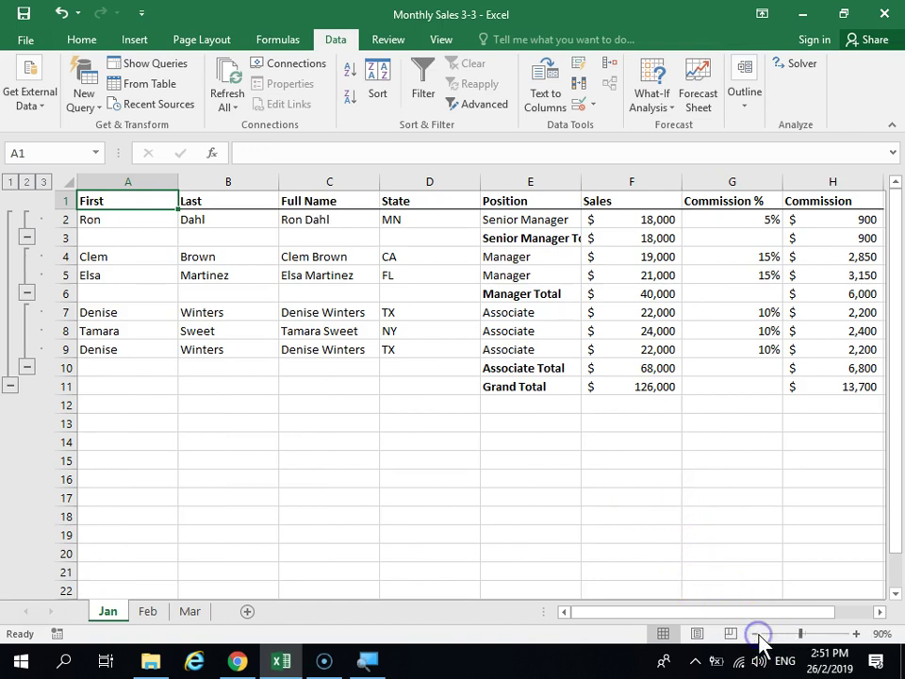
click(759, 634)
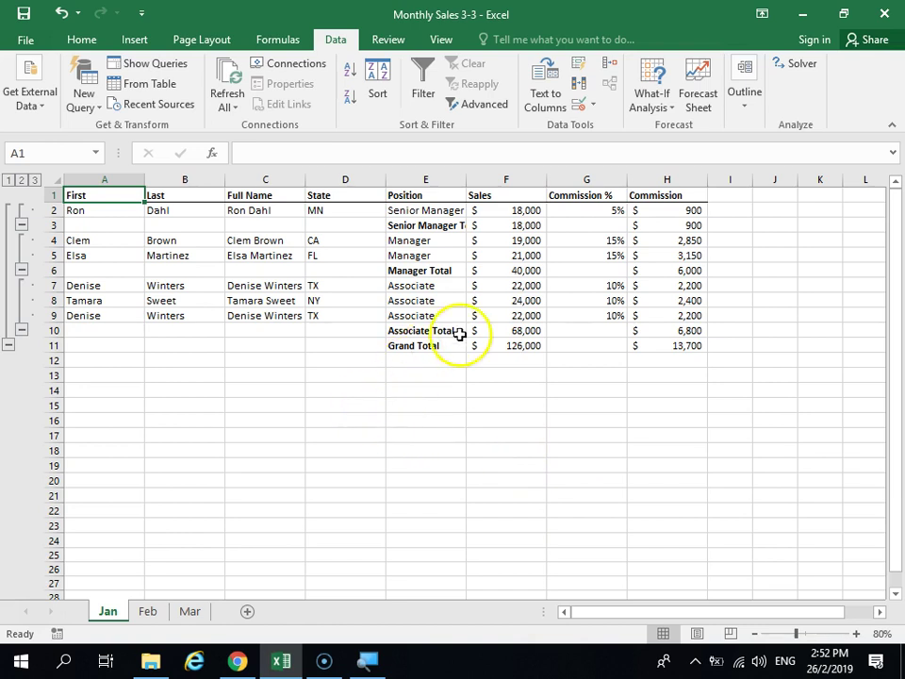
click(525, 226)
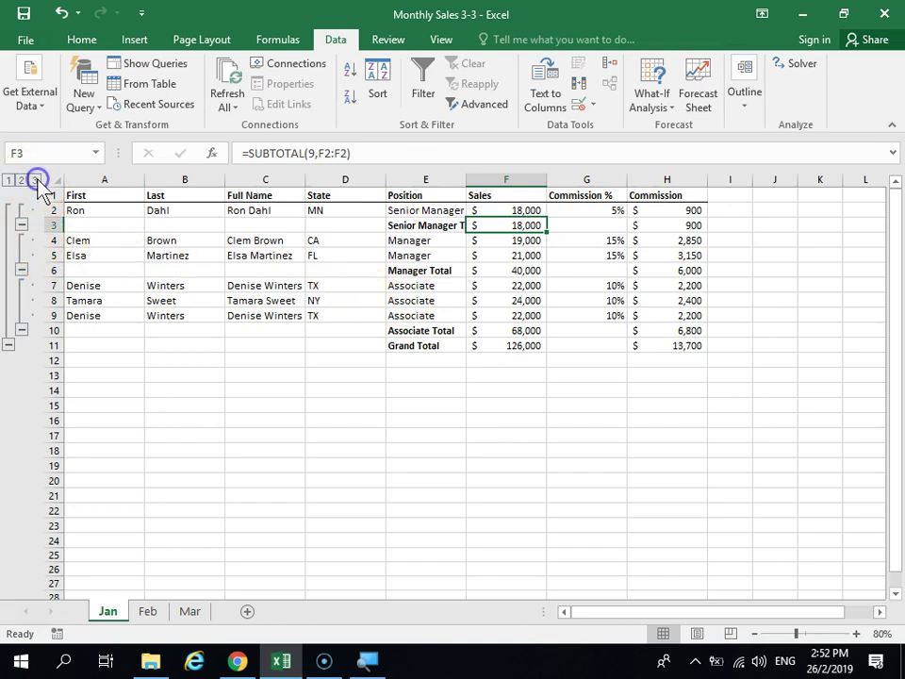
Switch the subtotal outline between level 1 grand total, level 2 position totals and level 3 full details, ending on level 2.
click(21, 179)
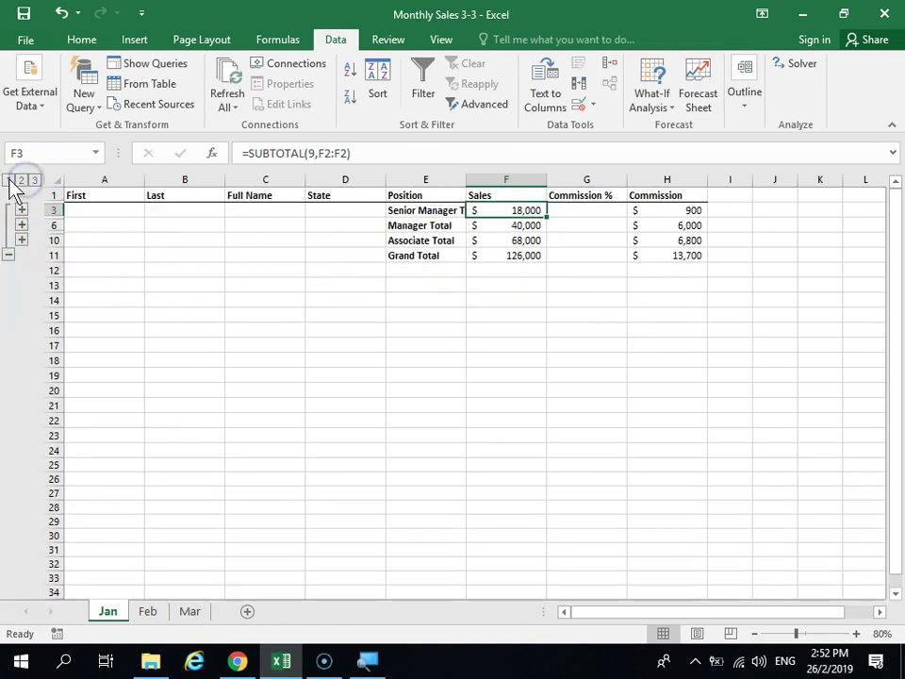
click(7, 180)
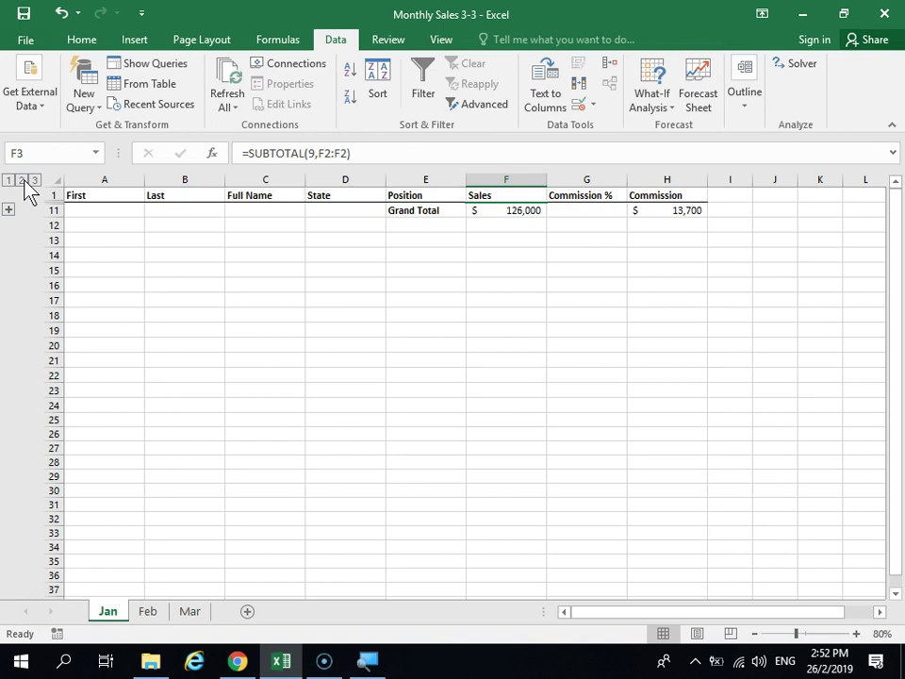
click(21, 180)
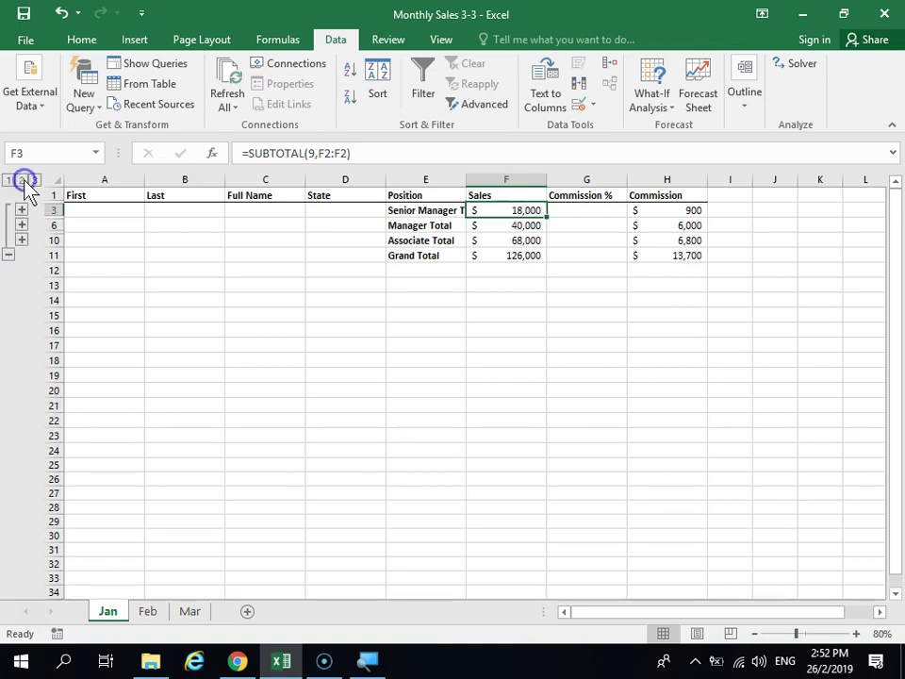
click(54, 229)
click(35, 180)
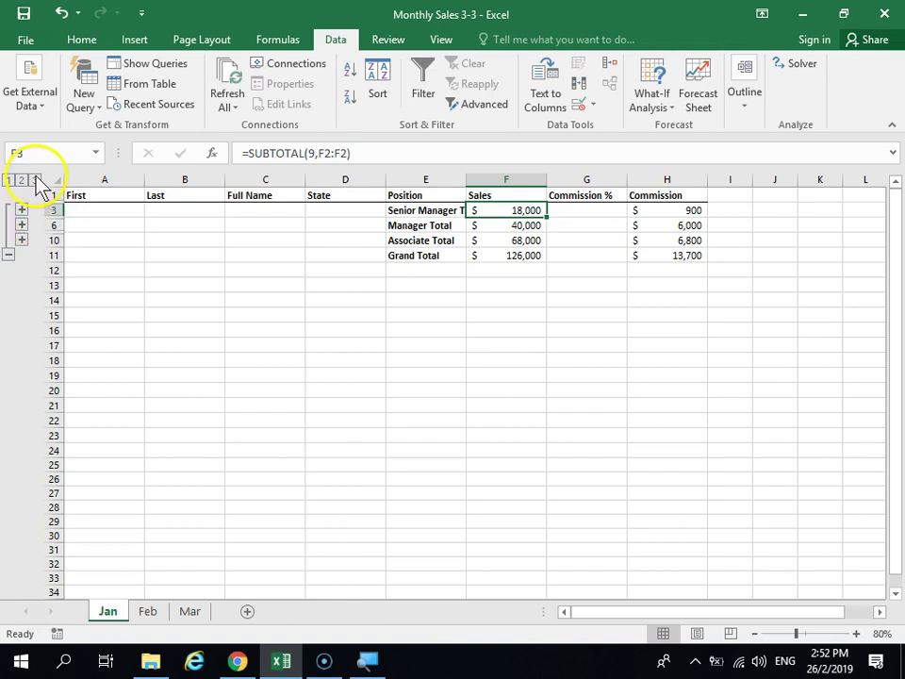
click(34, 179)
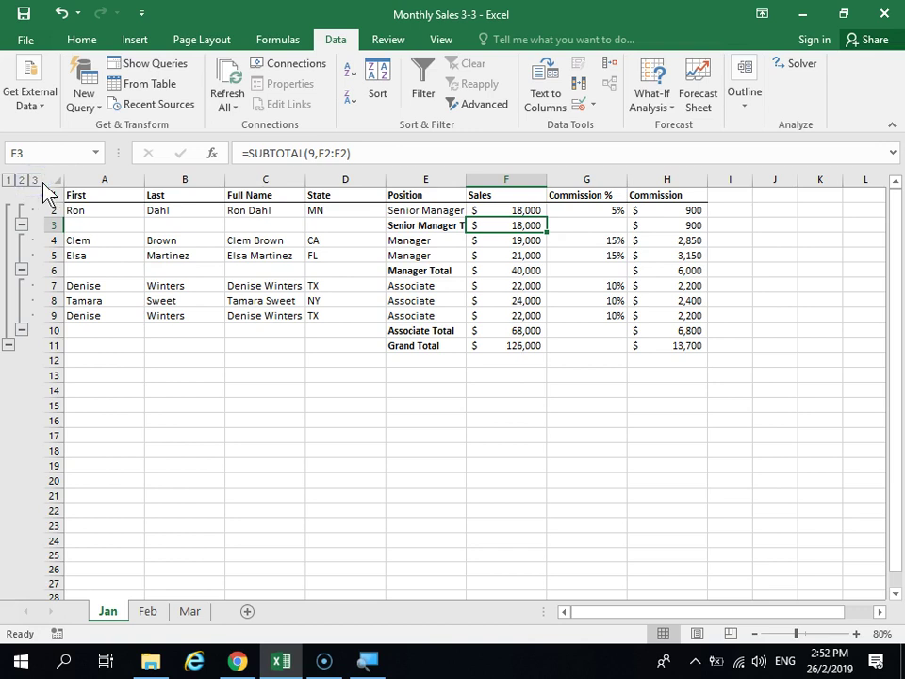
click(8, 179)
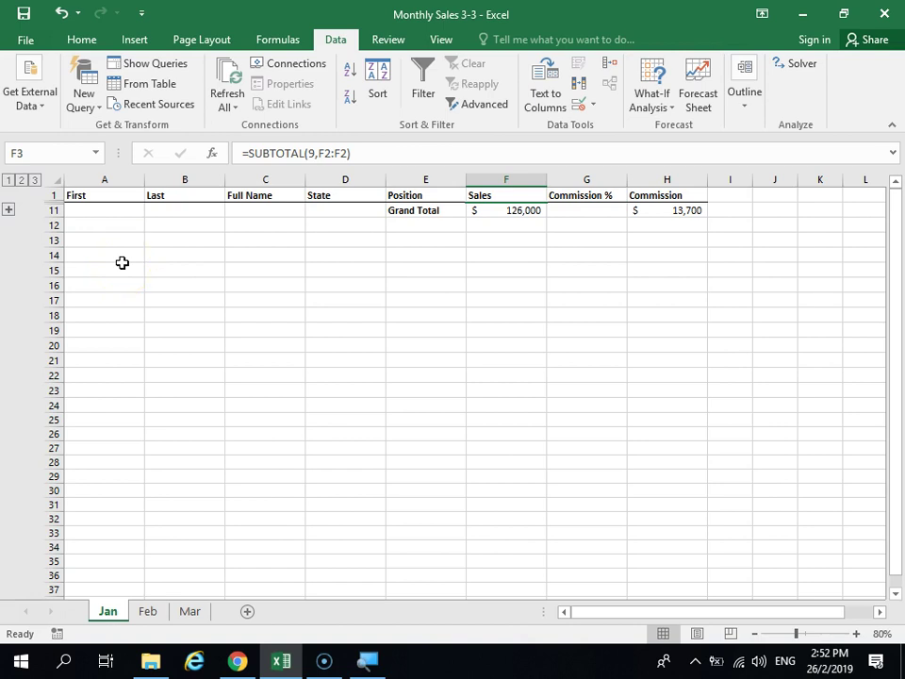
click(20, 179)
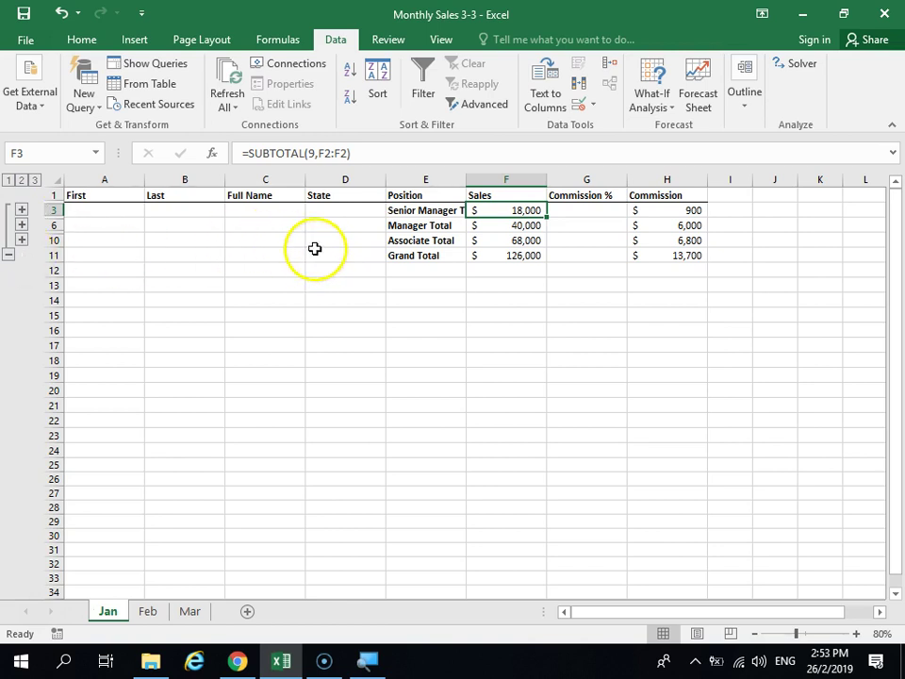
Remove all subtotals from the Jan sales table.
click(754, 104)
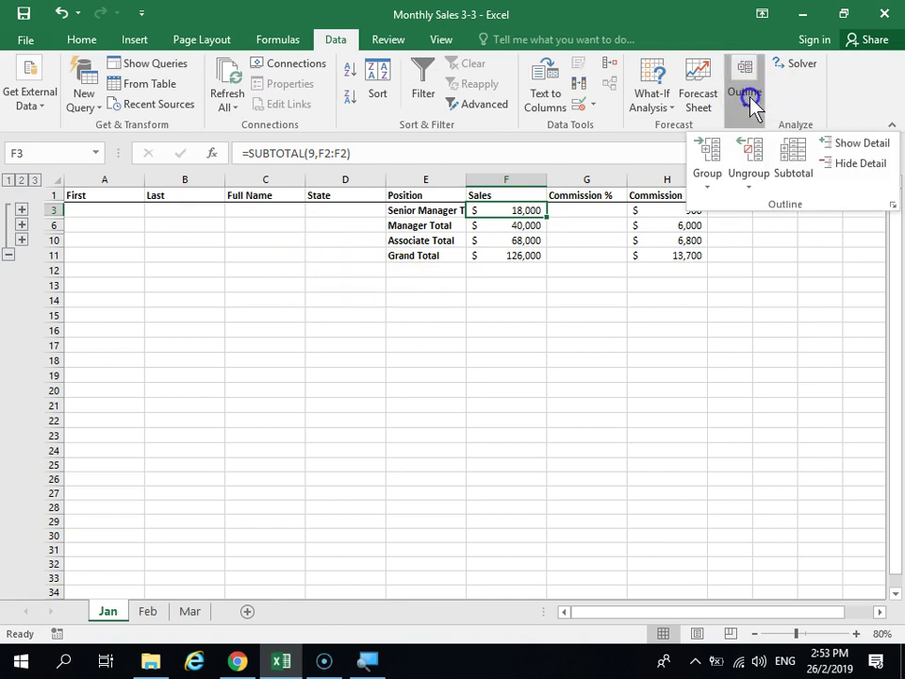
click(809, 192)
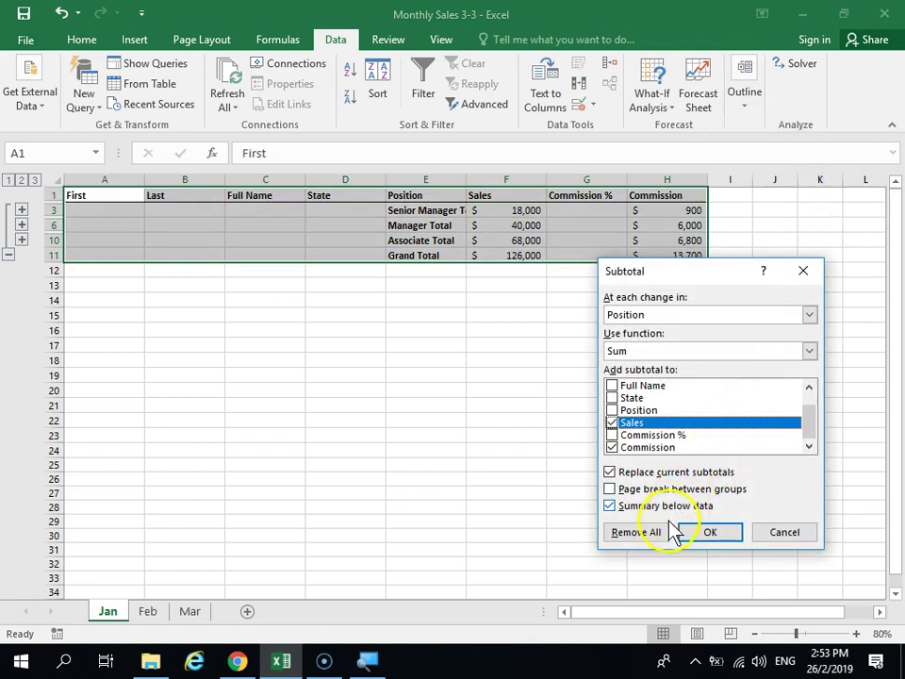
click(651, 535)
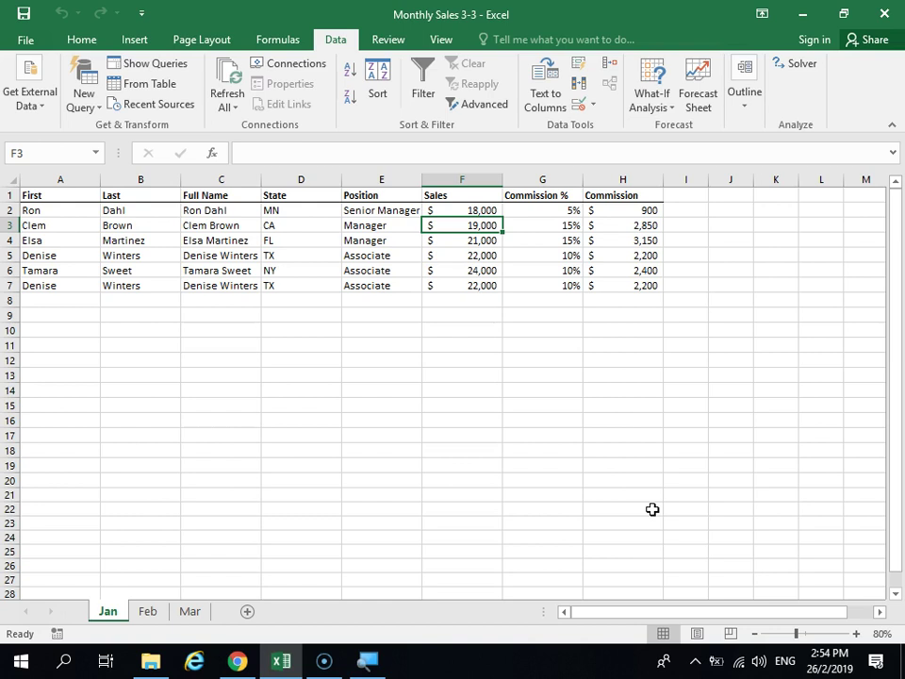
Close the Monthly Sales 3-3 workbook without saving its changes.
click(23, 41)
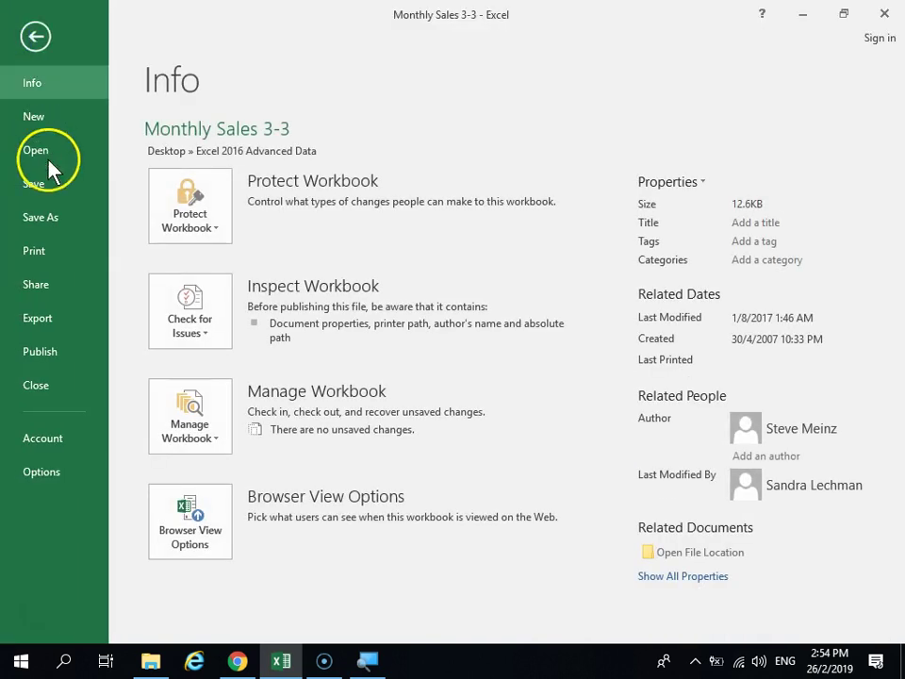
click(87, 394)
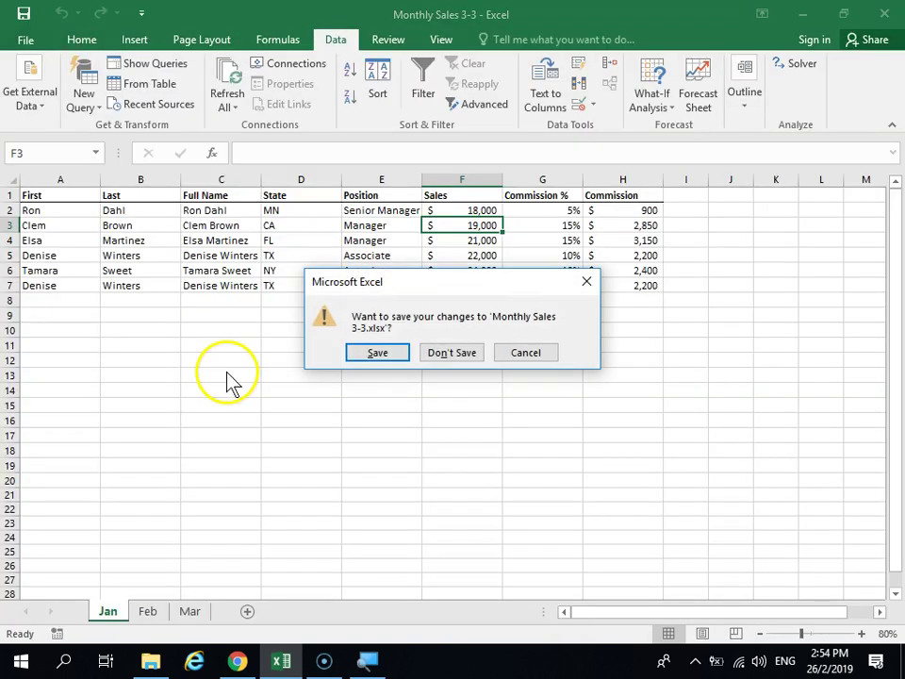
click(450, 354)
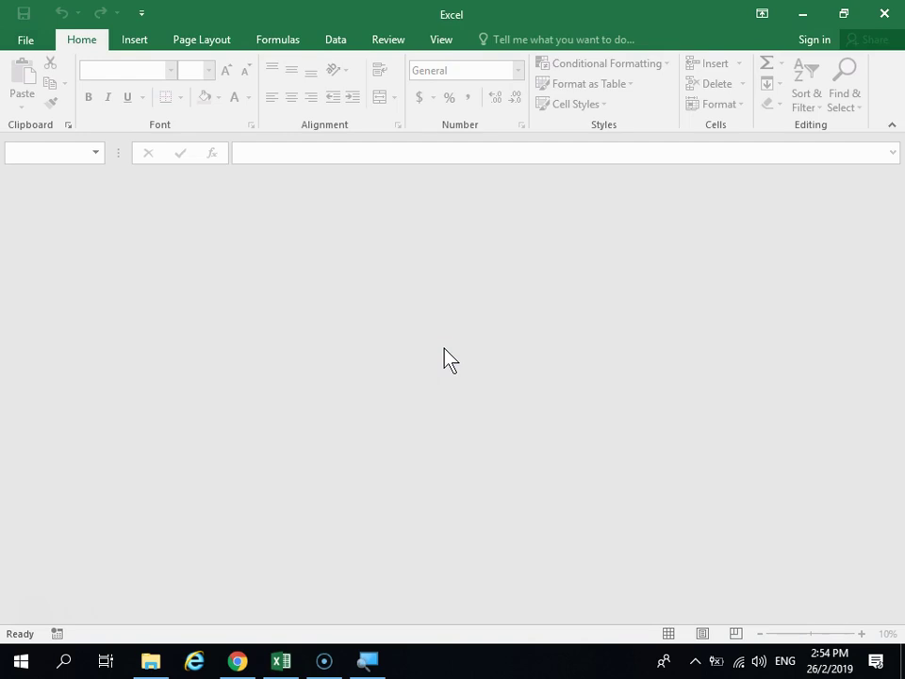
click(429, 346)
Open the Monthly Sales 3-5 workbook from the Excel 2016 Advanced Data folder.
key(ctrl+o)
click(276, 345)
click(283, 251)
scroll(288, 274, down, 2)
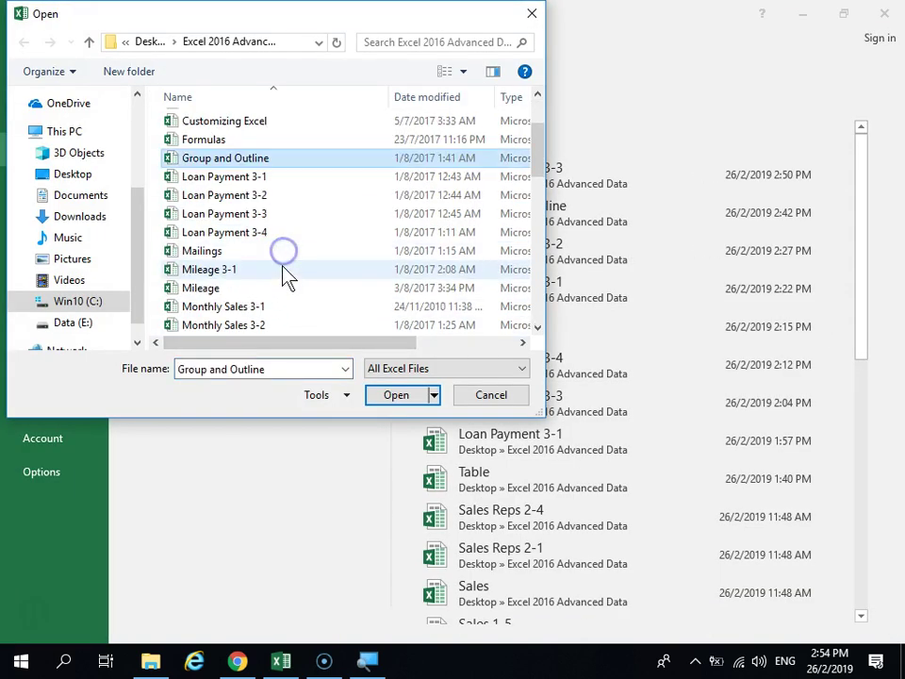
scroll(288, 255, down, 2)
double_click(293, 270)
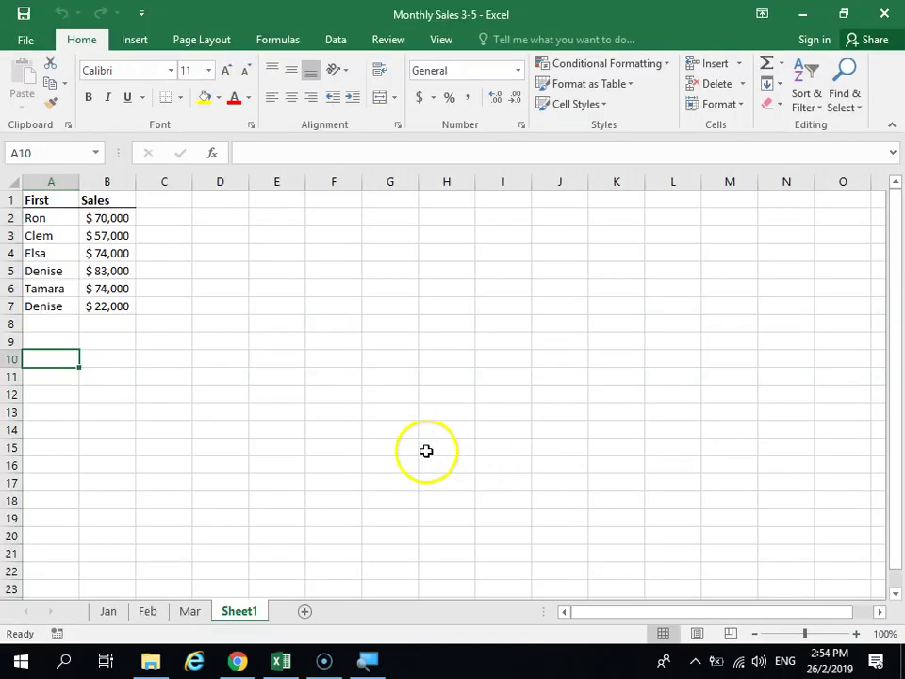
Compare which column holds Sales on the Jan and Feb sheets, selecting the whole Sales column on each.
click(121, 618)
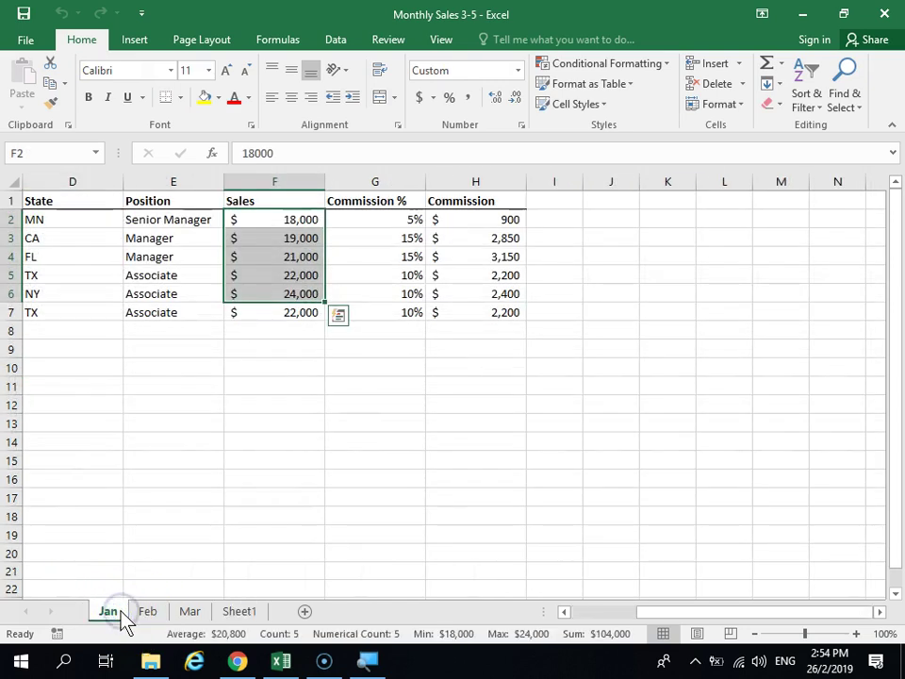
click(148, 617)
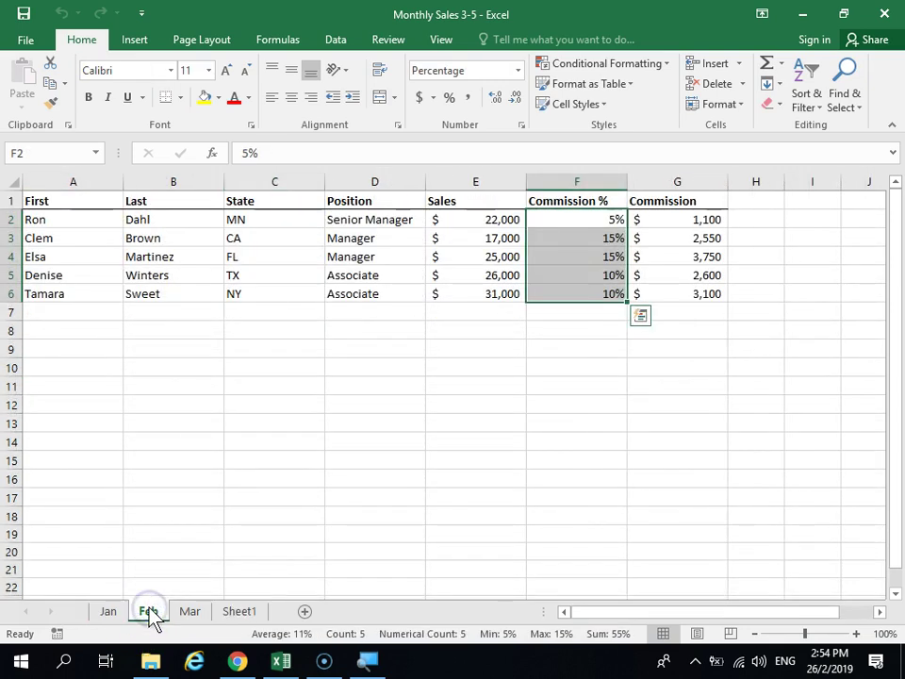
click(119, 615)
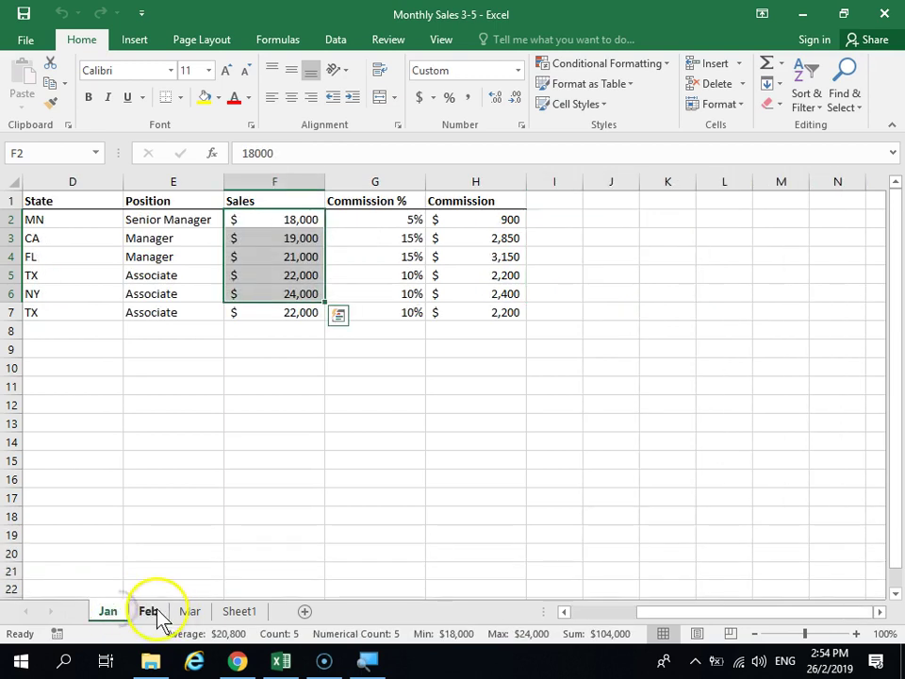
click(151, 615)
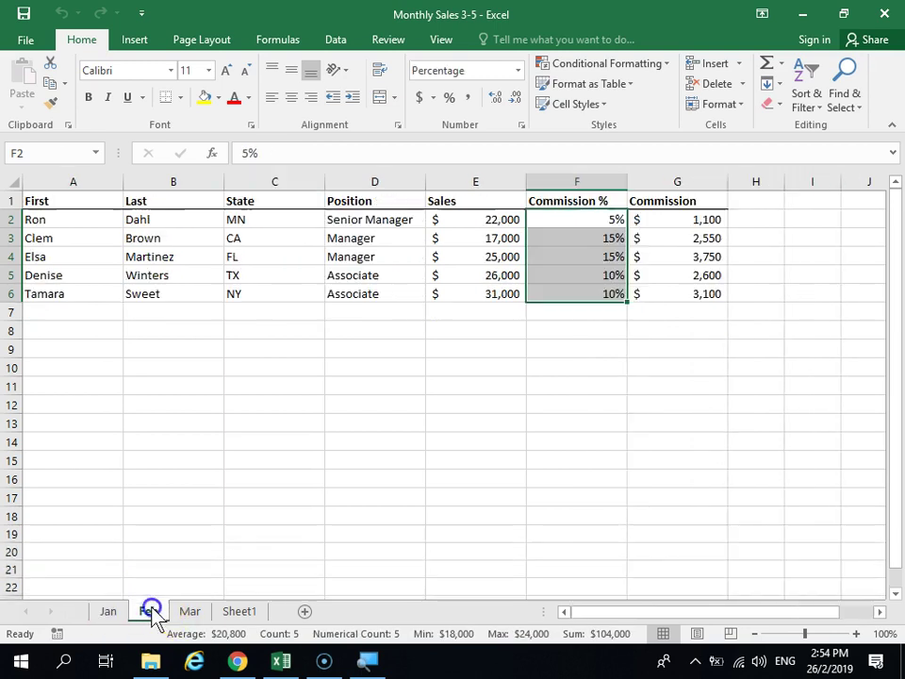
click(477, 240)
mouse_move(484, 184)
mouse_down()
mouse_move(523, 172)
mouse_move(540, 178)
mouse_move(500, 182)
mouse_up()
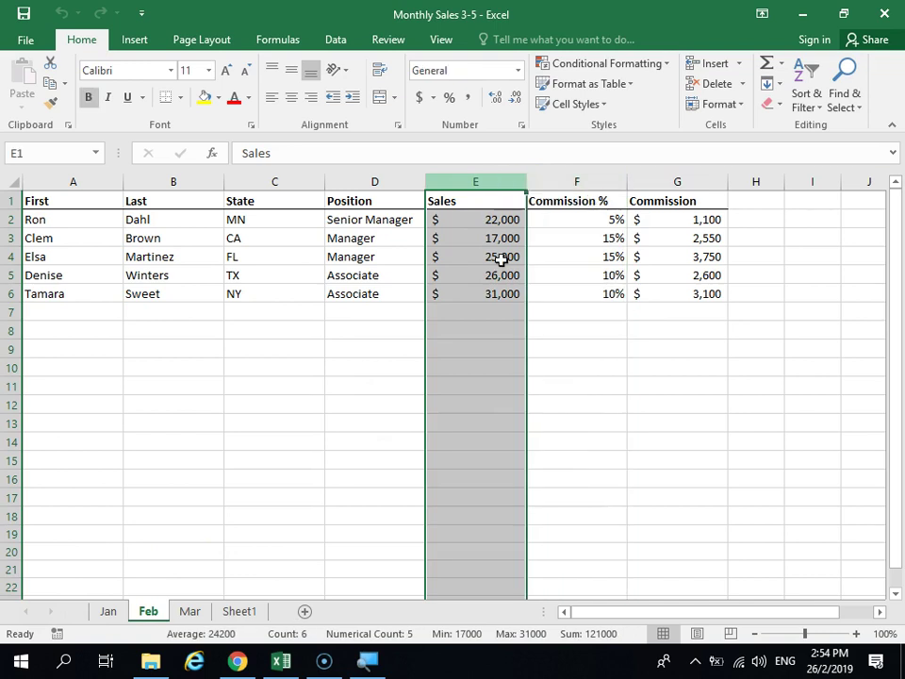
click(117, 618)
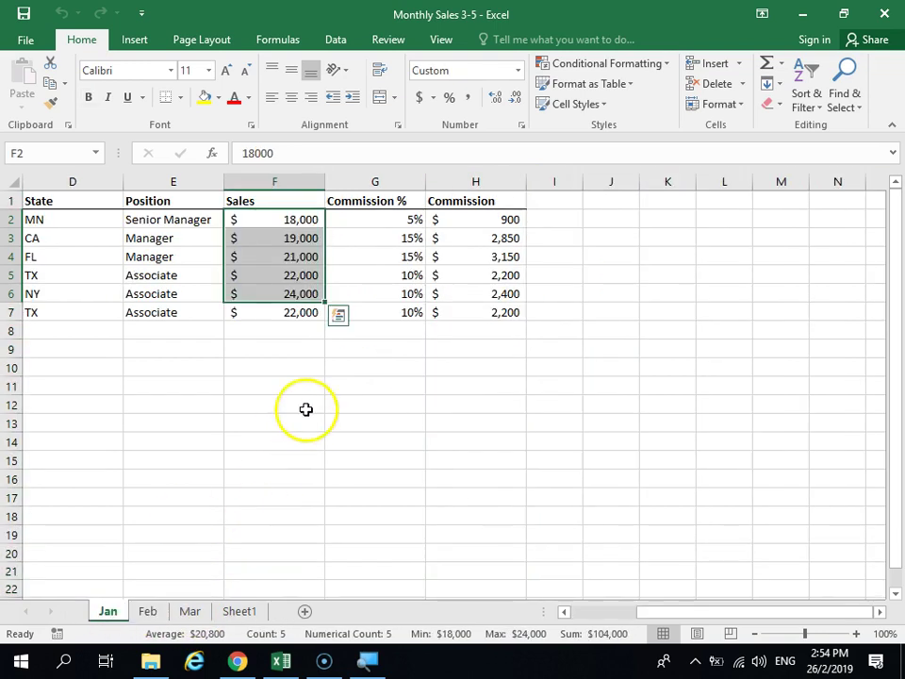
click(281, 182)
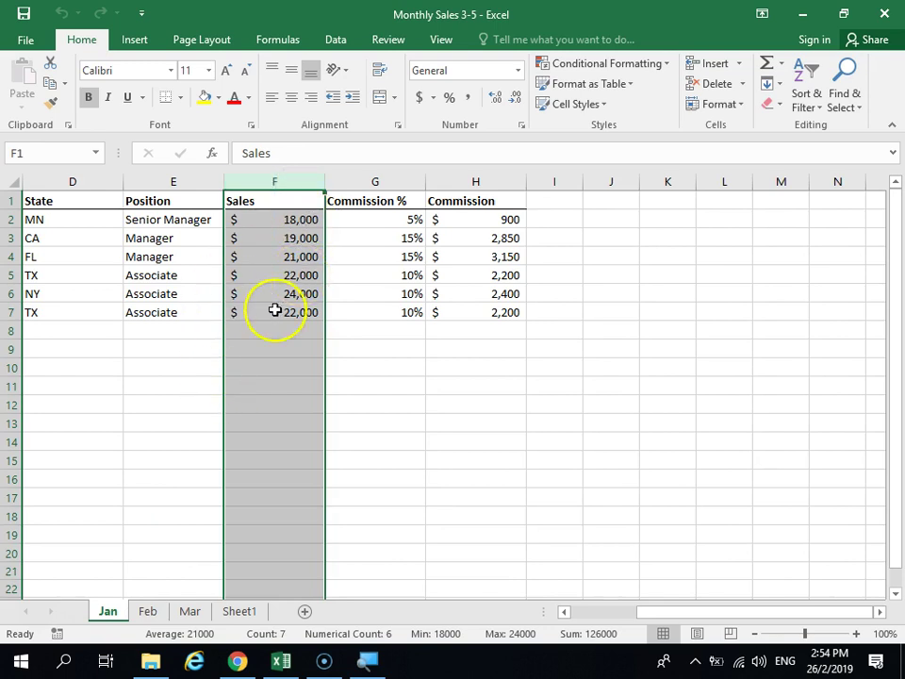
Compare the layout and Sales figures across the Jan, Feb and Mar sheets.
click(151, 612)
click(188, 613)
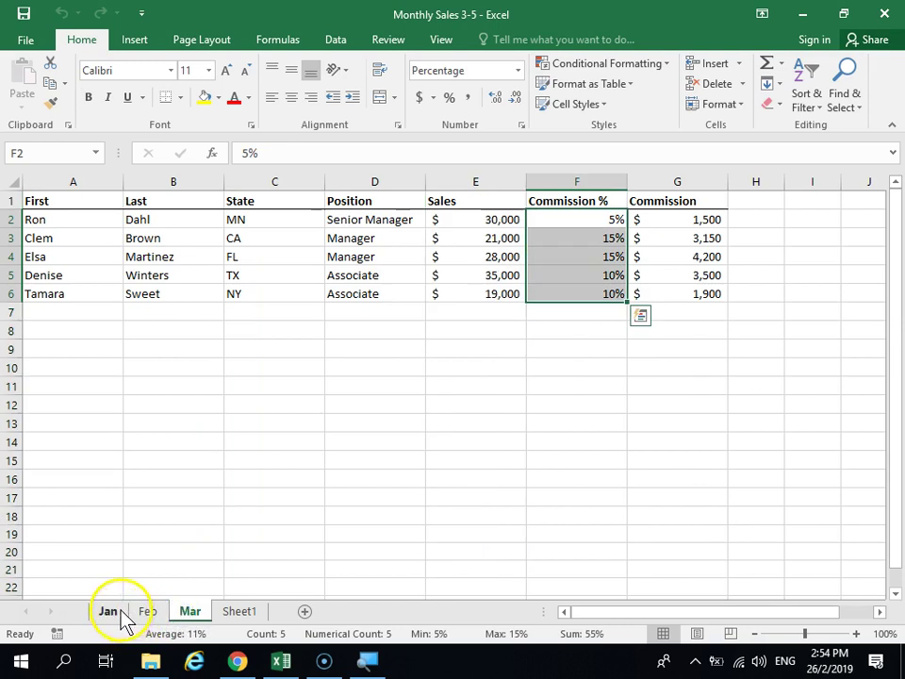
click(111, 612)
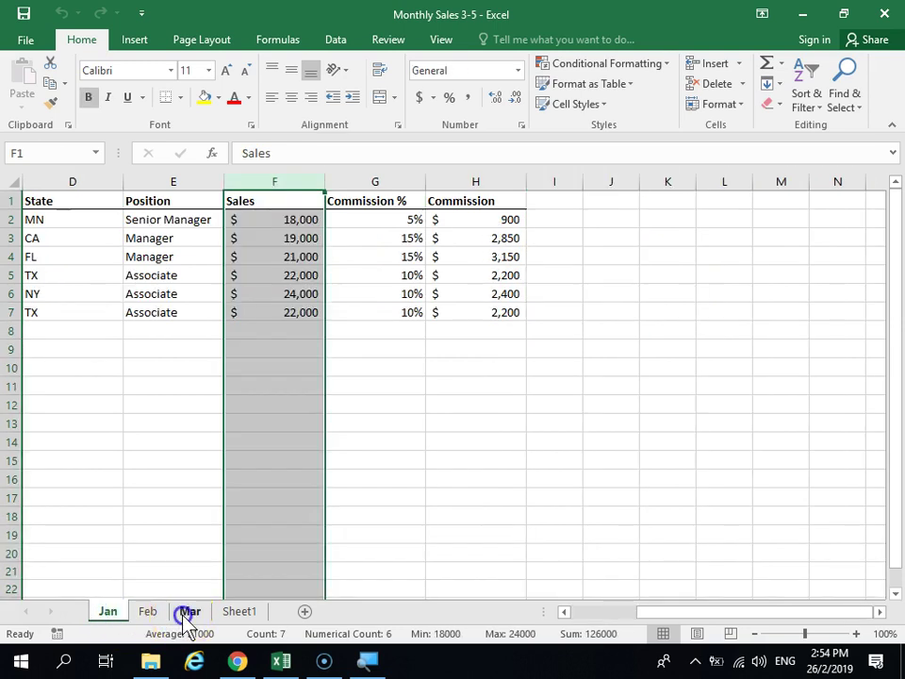
click(187, 613)
click(149, 613)
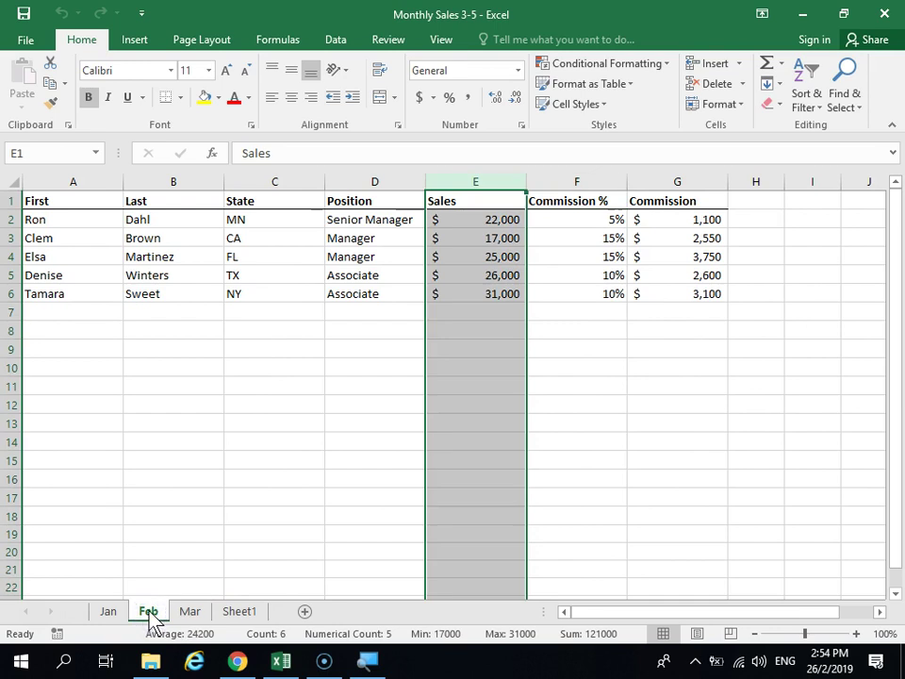
click(117, 613)
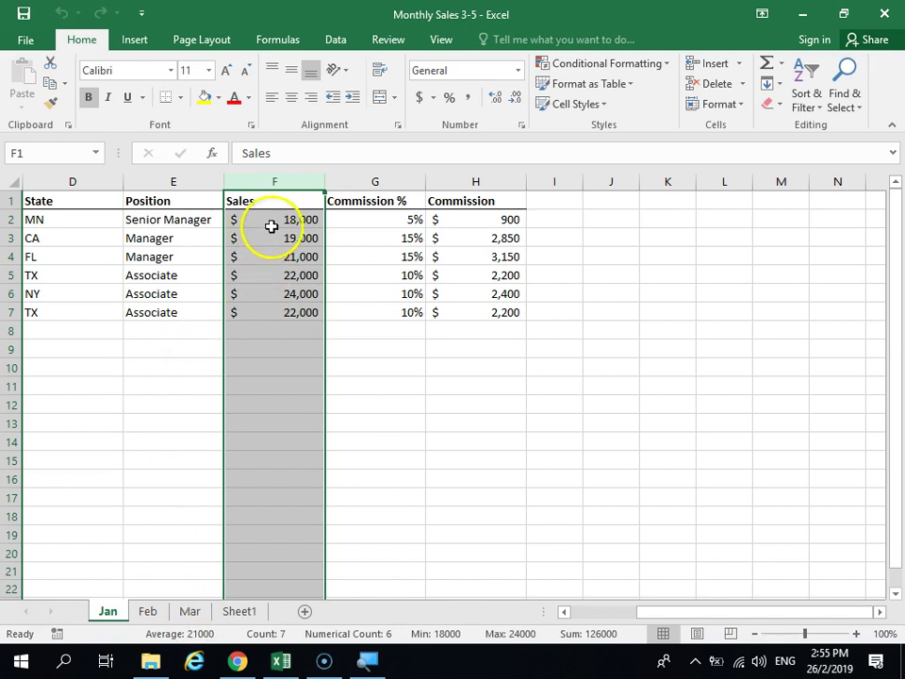
click(147, 611)
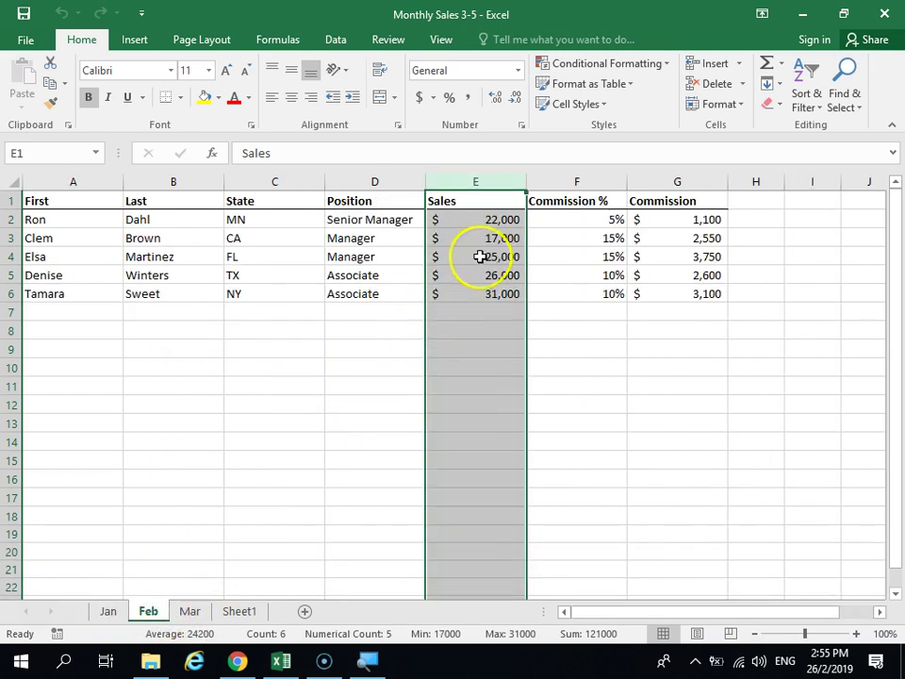
click(190, 612)
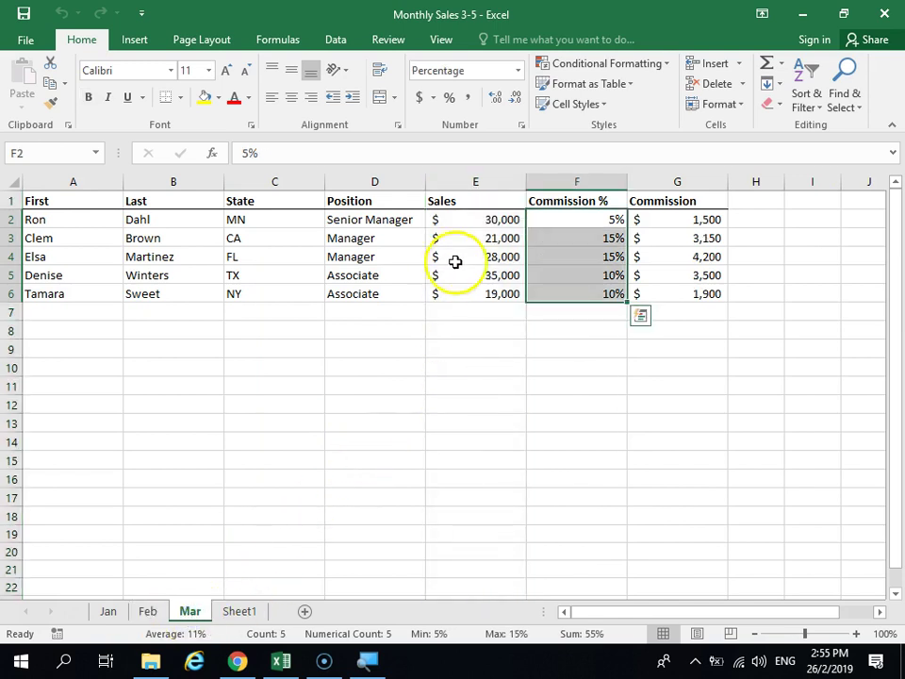
click(476, 223)
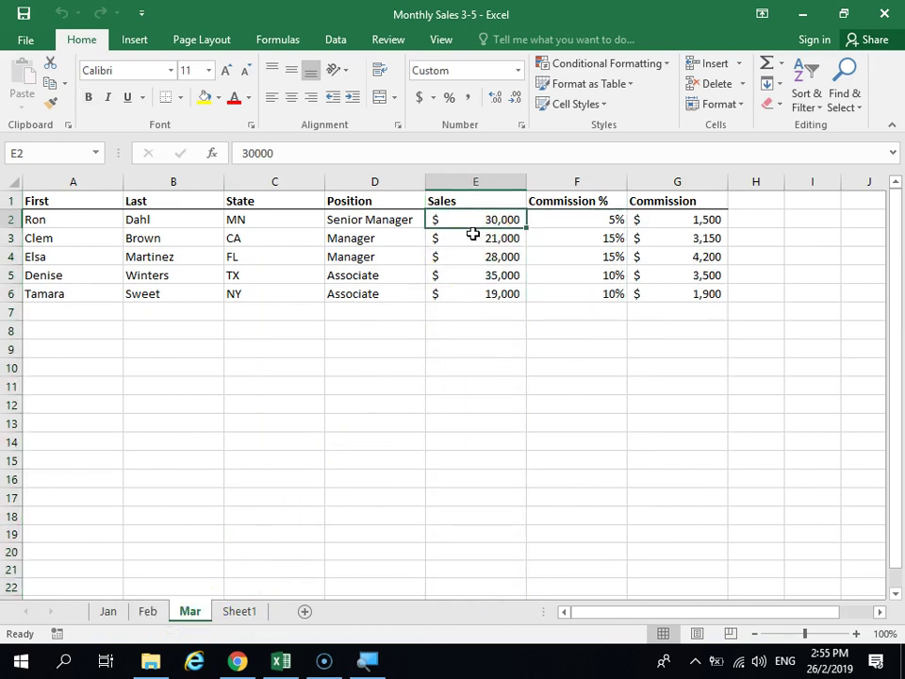
click(151, 614)
click(190, 614)
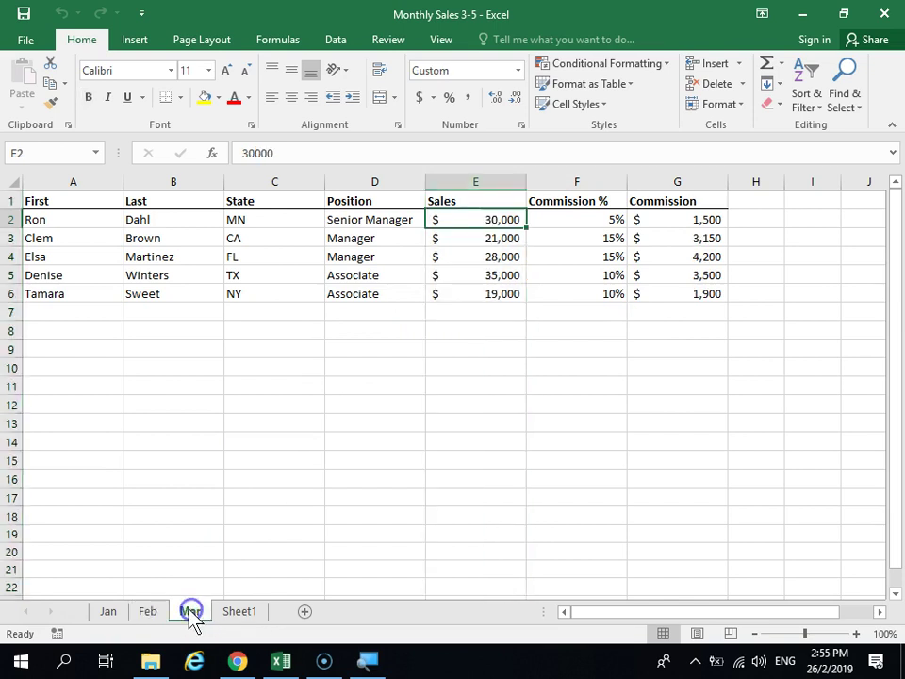
click(150, 611)
click(108, 611)
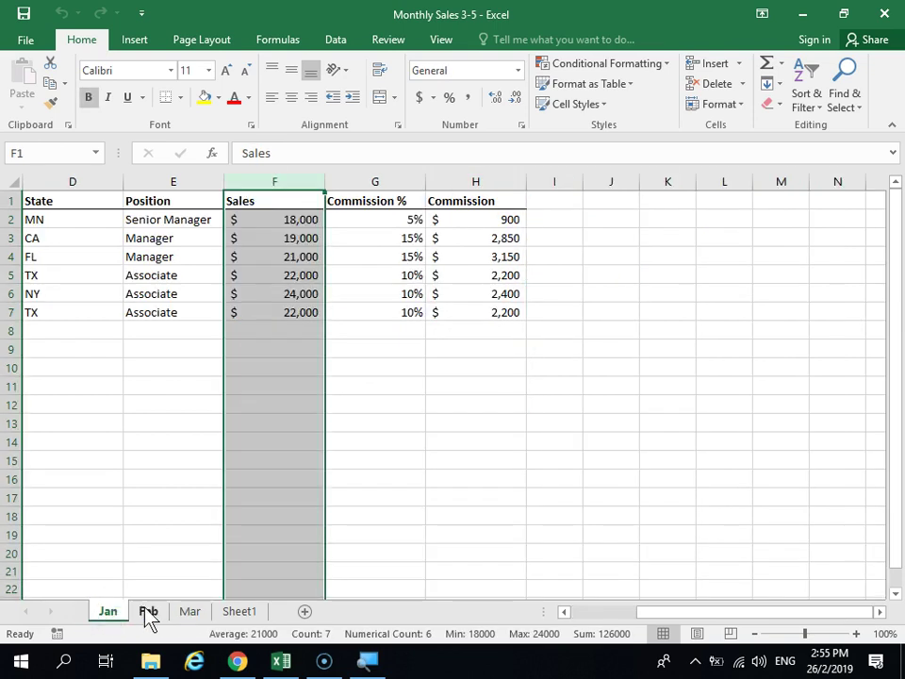
click(150, 611)
click(187, 612)
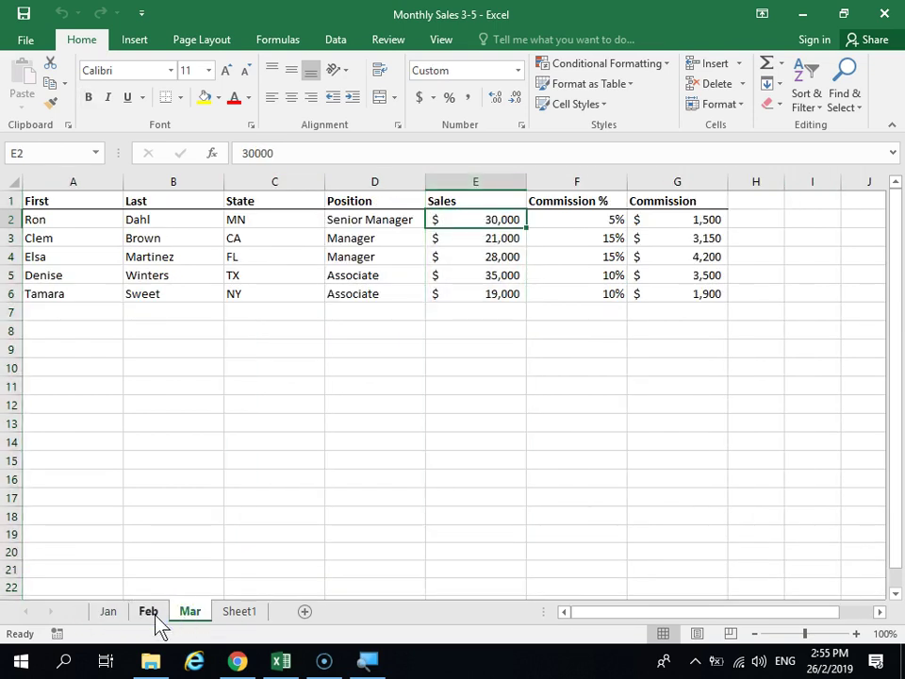
click(153, 613)
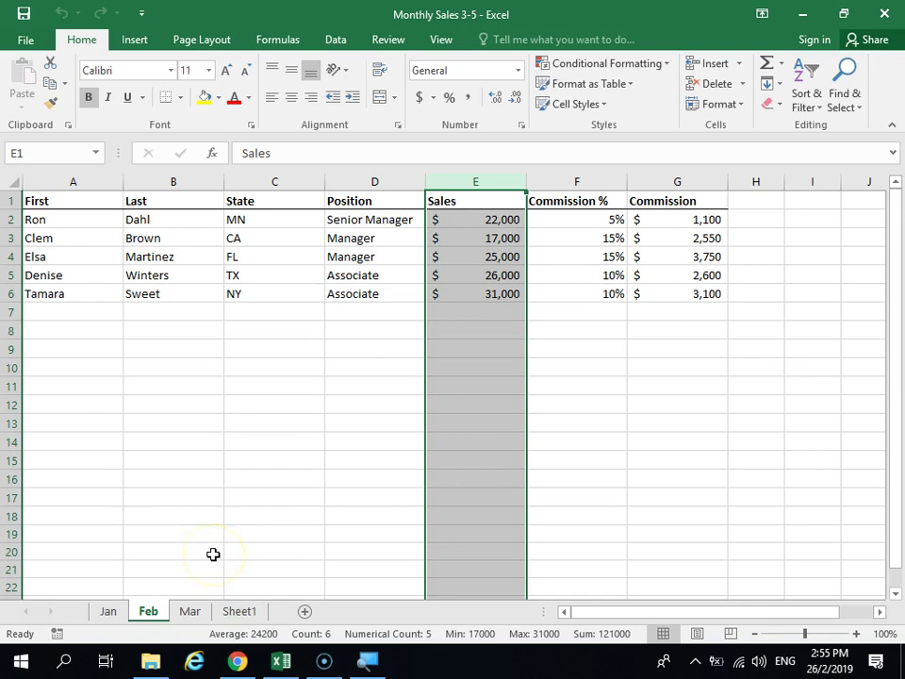
Start a SUM formula in cell A10 of Sheet1 with the Jan sheet's Sales range F2:F7 as its first argument.
click(238, 618)
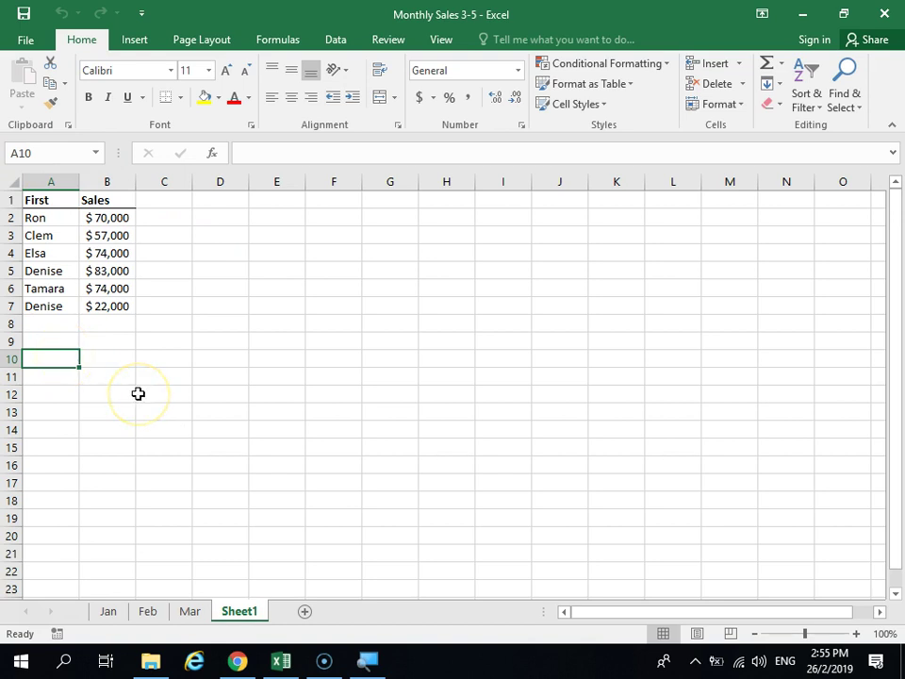
text(=sum)
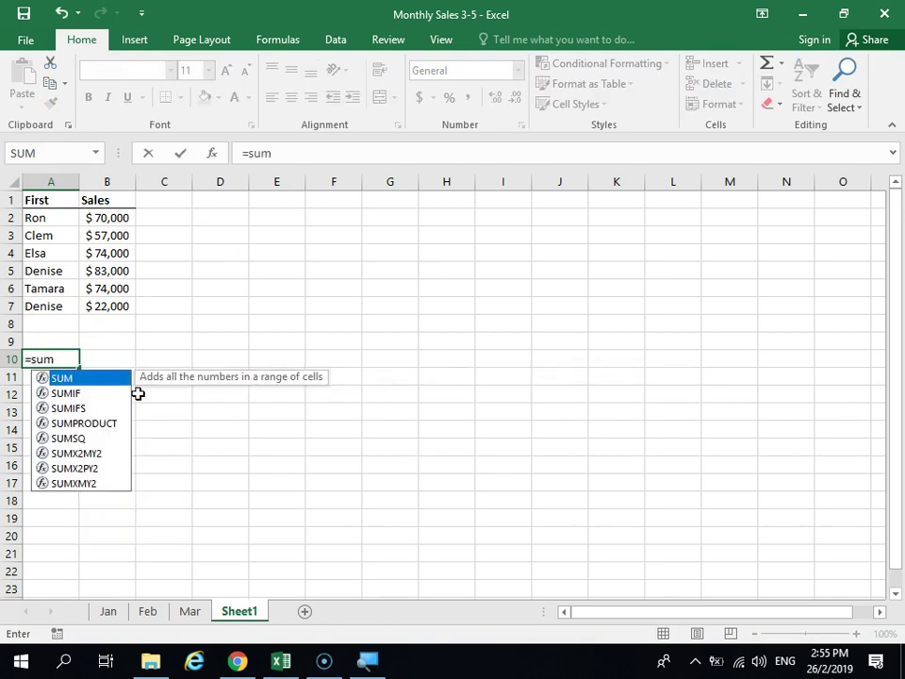
text(()
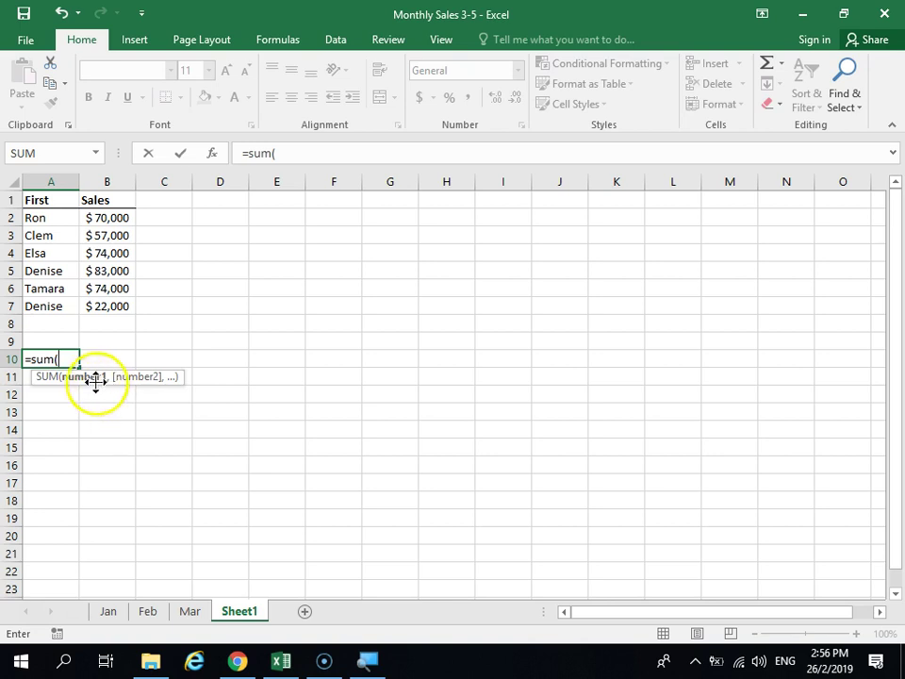
click(126, 611)
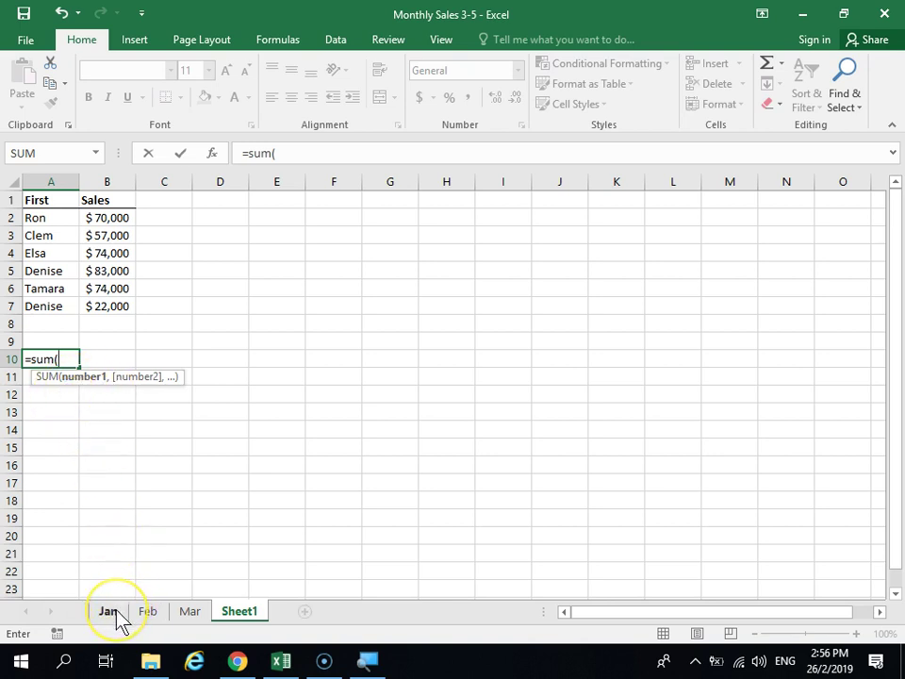
click(116, 611)
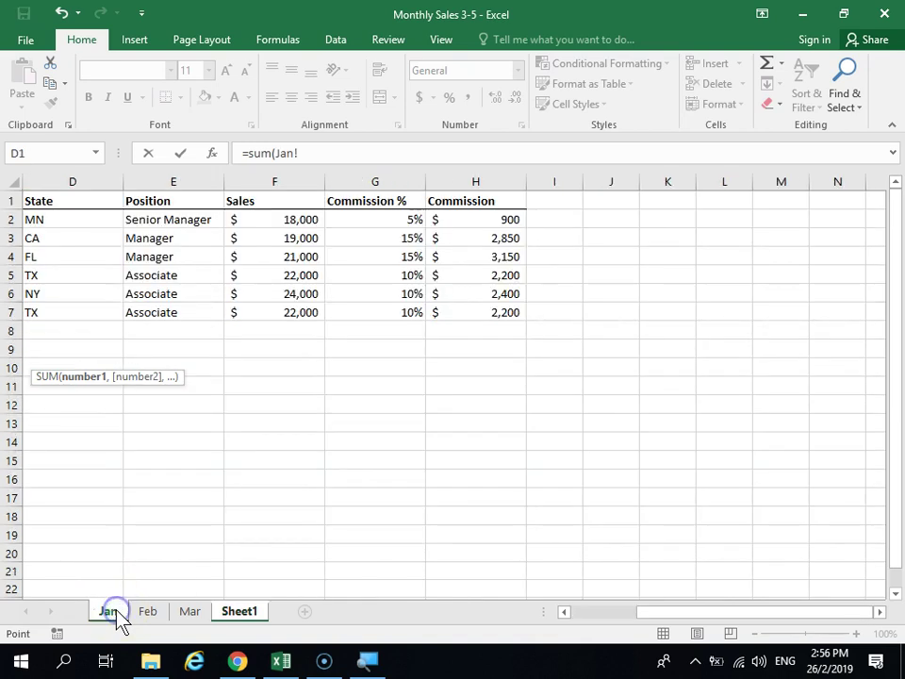
drag(293, 223, 276, 313)
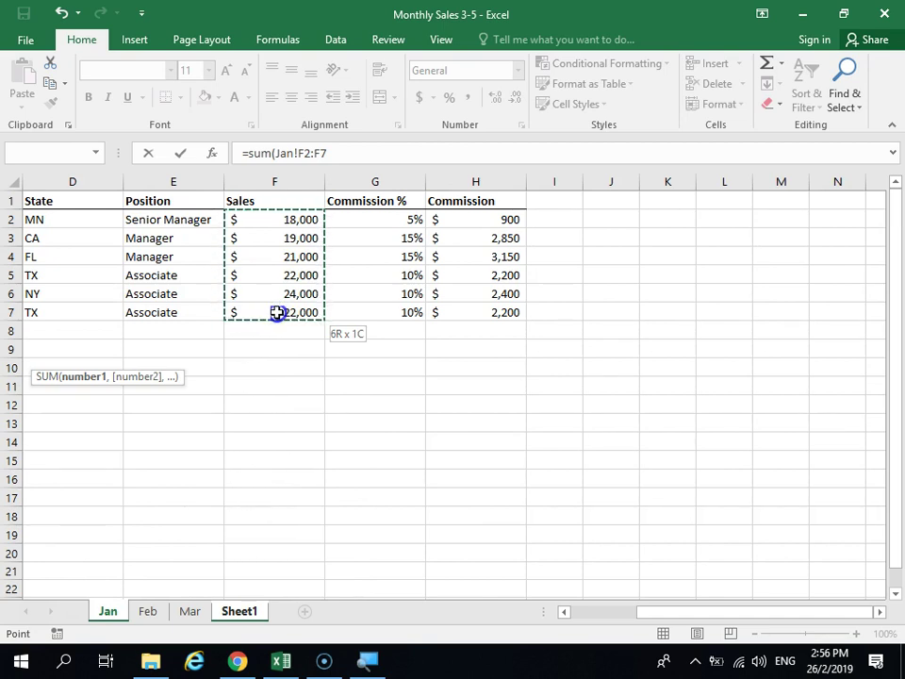
drag(275, 312, 275, 313)
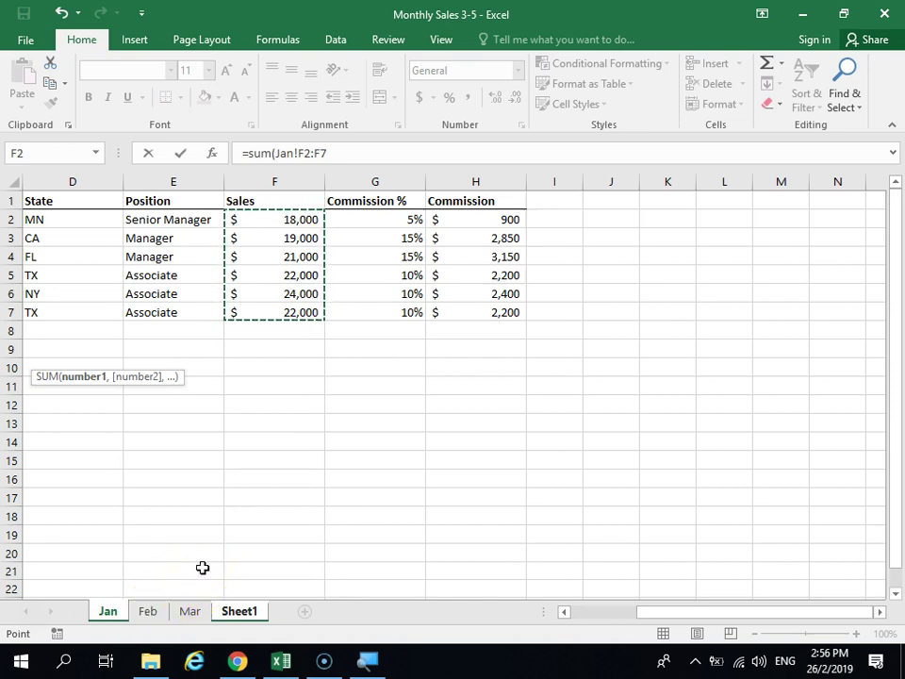
Complete the SUM formula in cell A10 with Sales range E2:E6 from the Feb sheet and E2:E6 from the Mar sheet.
text(,)
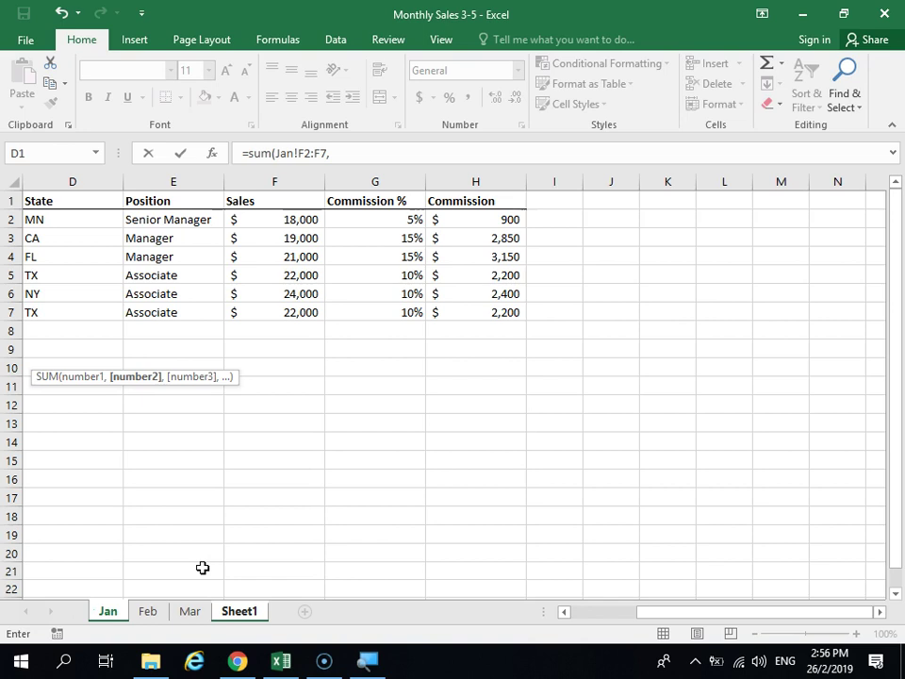
click(147, 613)
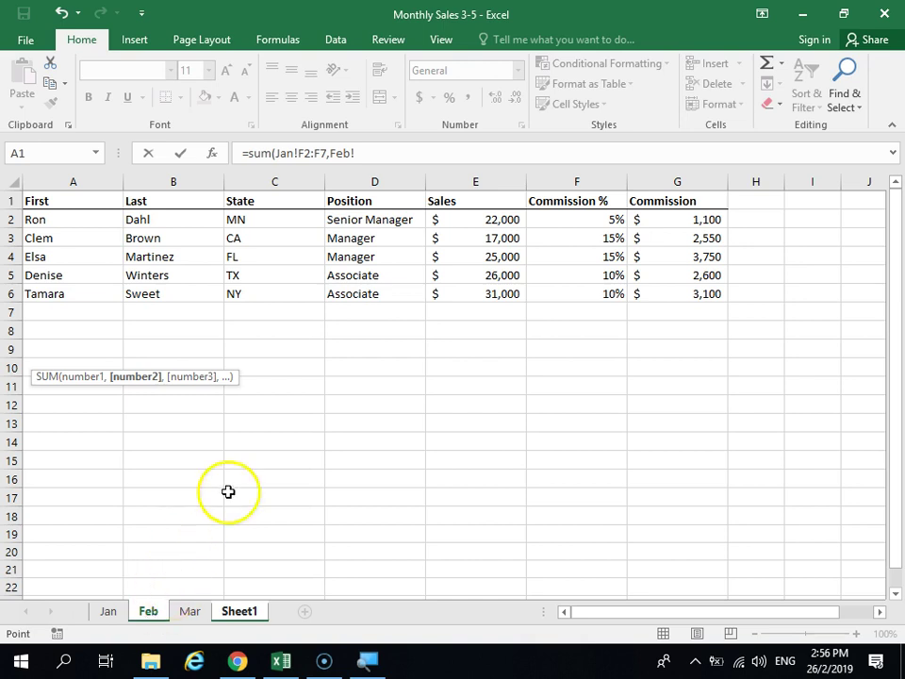
drag(470, 224, 475, 293)
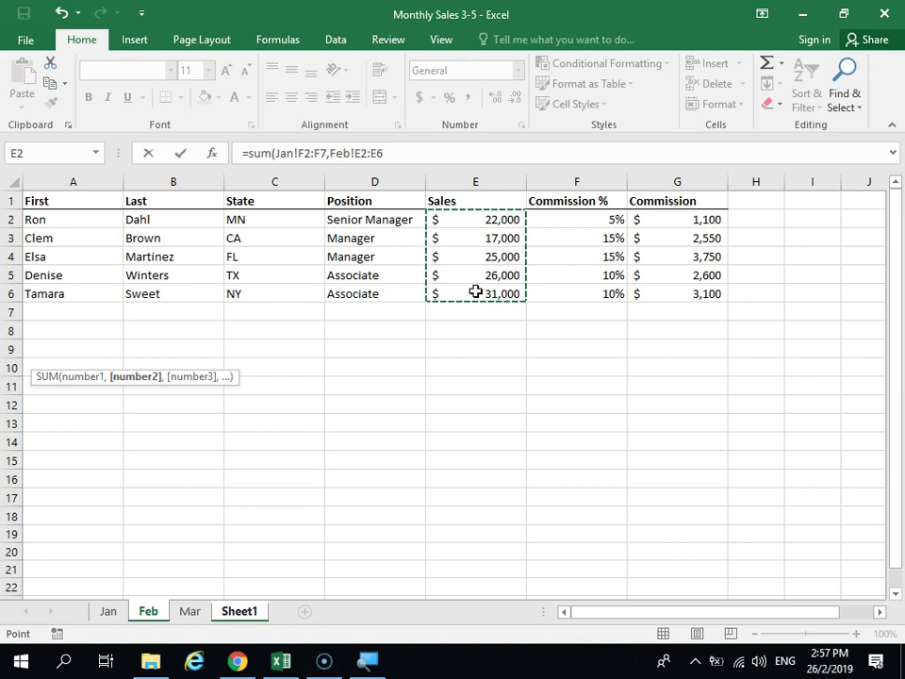
text(,)
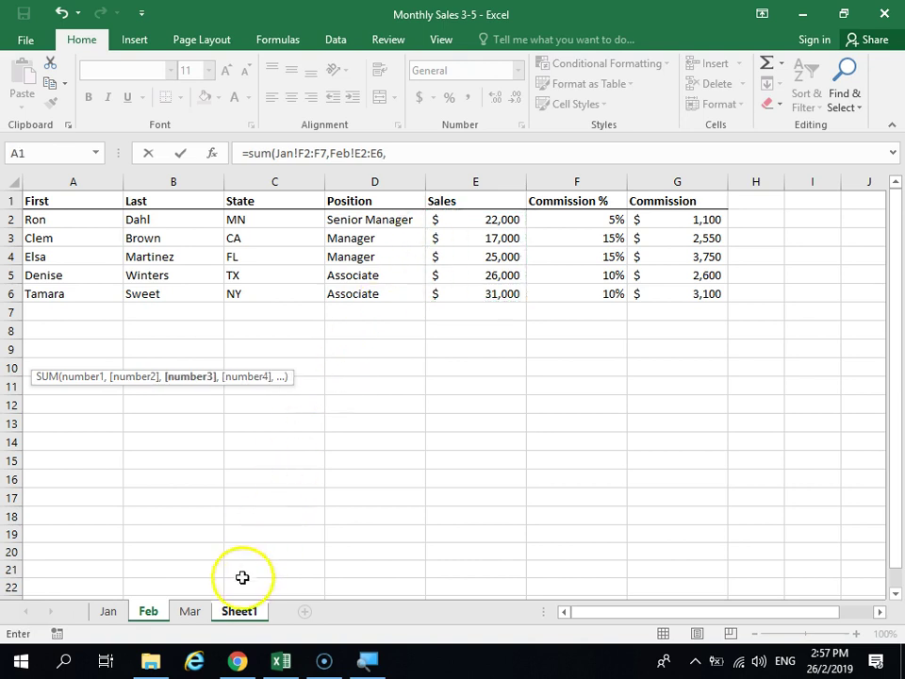
click(202, 615)
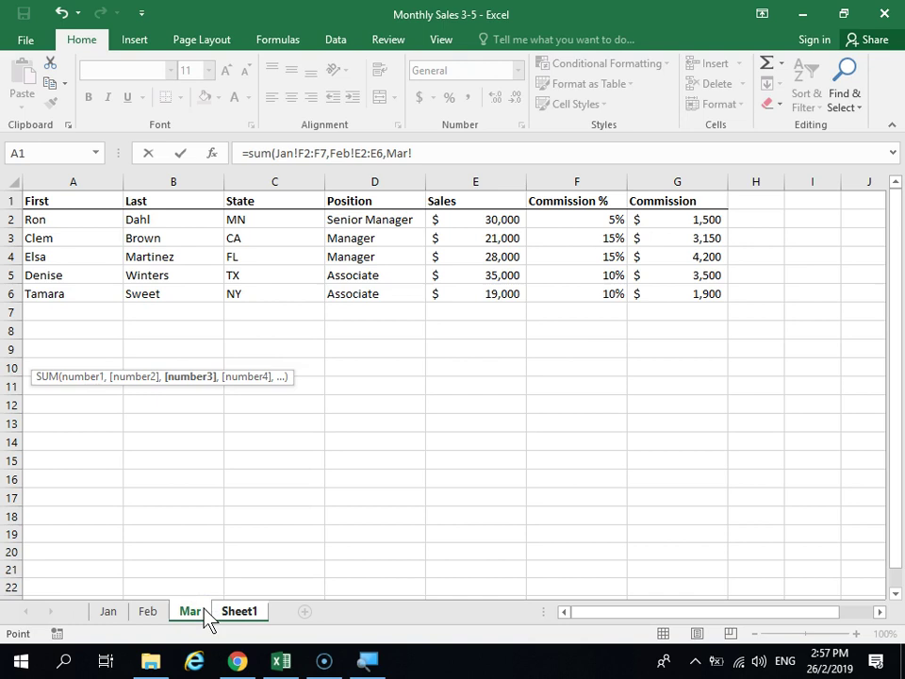
click(483, 219)
drag(483, 219, 483, 293)
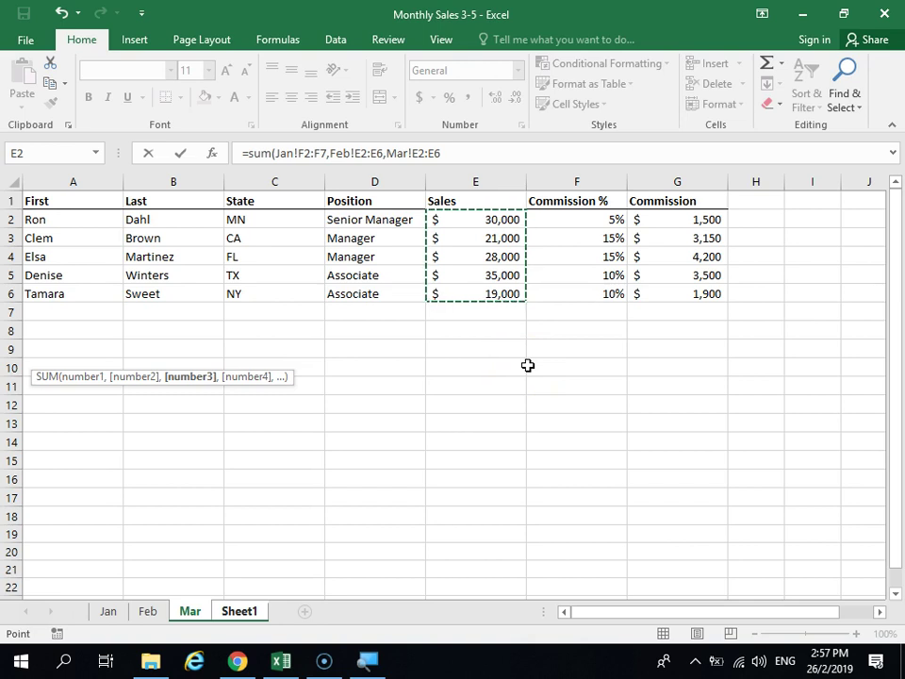
key(Return)
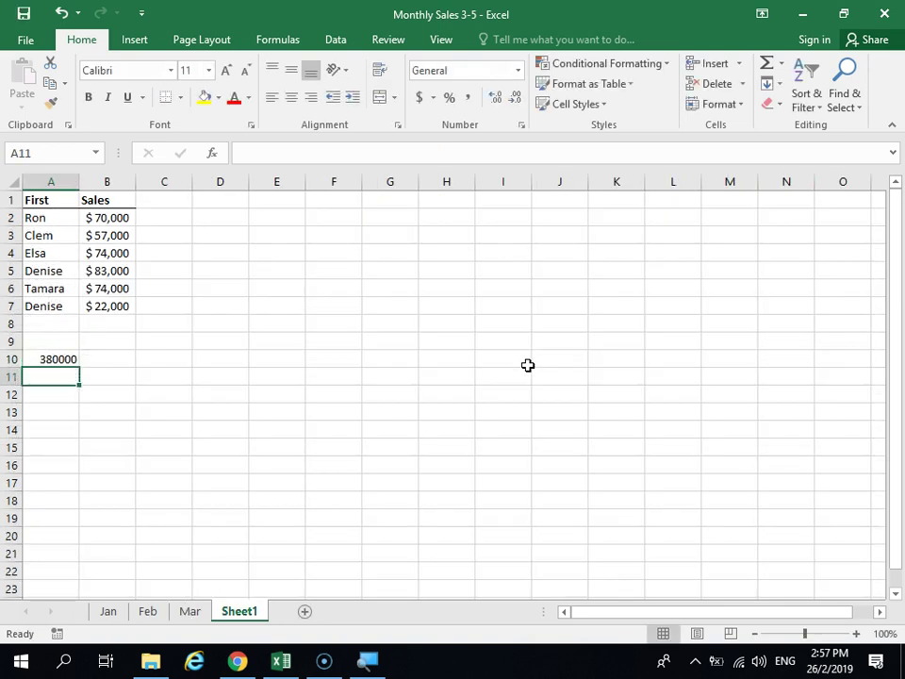
Check the ranges in cell A10's formula against the data rows on the Jan and Feb sheets, selecting the rows on each.
click(68, 359)
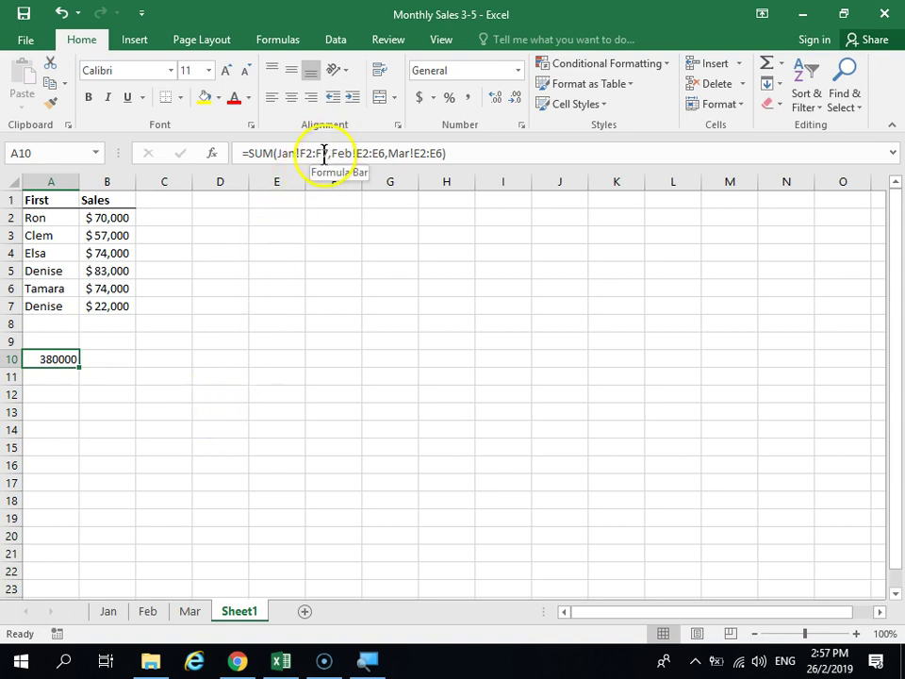
click(111, 613)
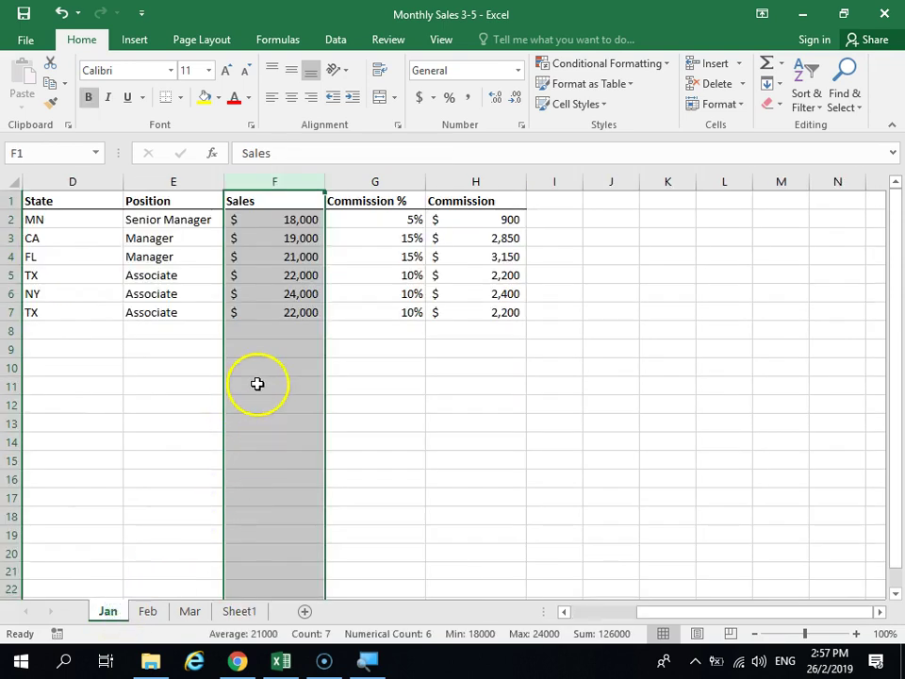
click(172, 351)
drag(11, 219, 10, 313)
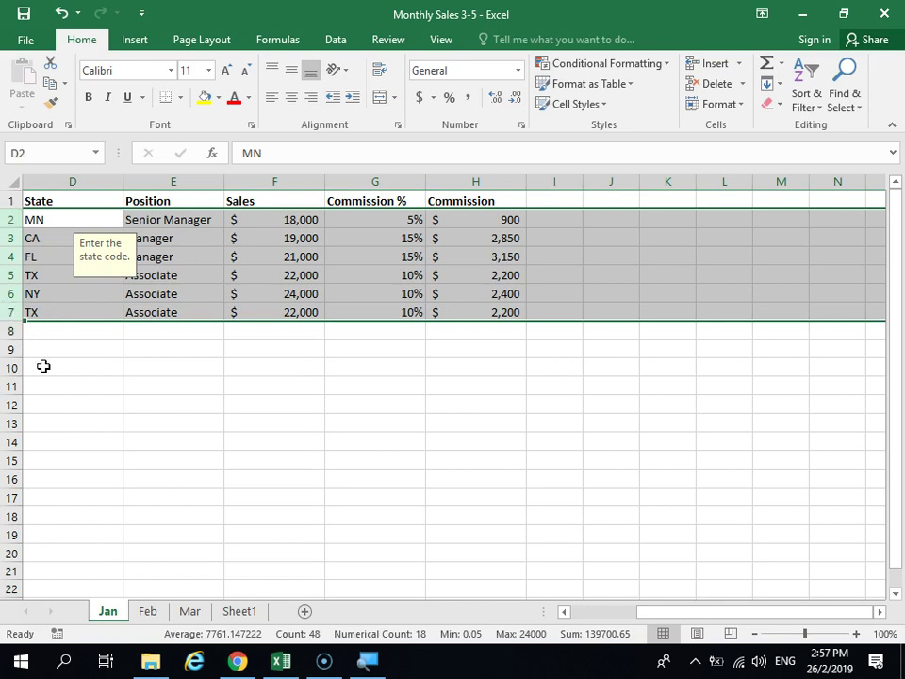
click(150, 613)
drag(12, 219, 11, 293)
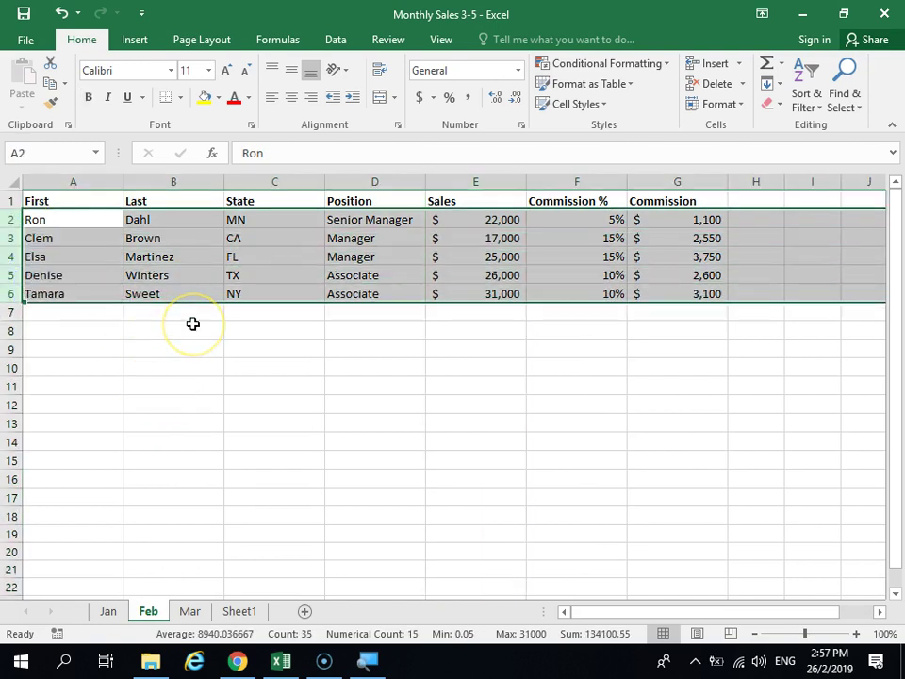
click(117, 615)
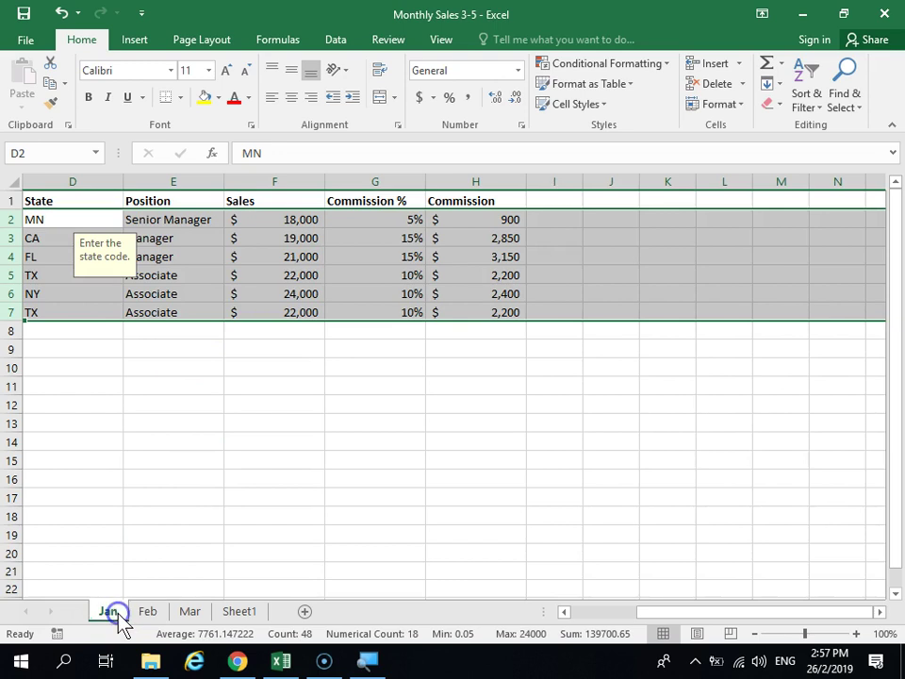
Change the Jan range in Sheet1's cell A10 SUM formula to F2:F6.
click(239, 611)
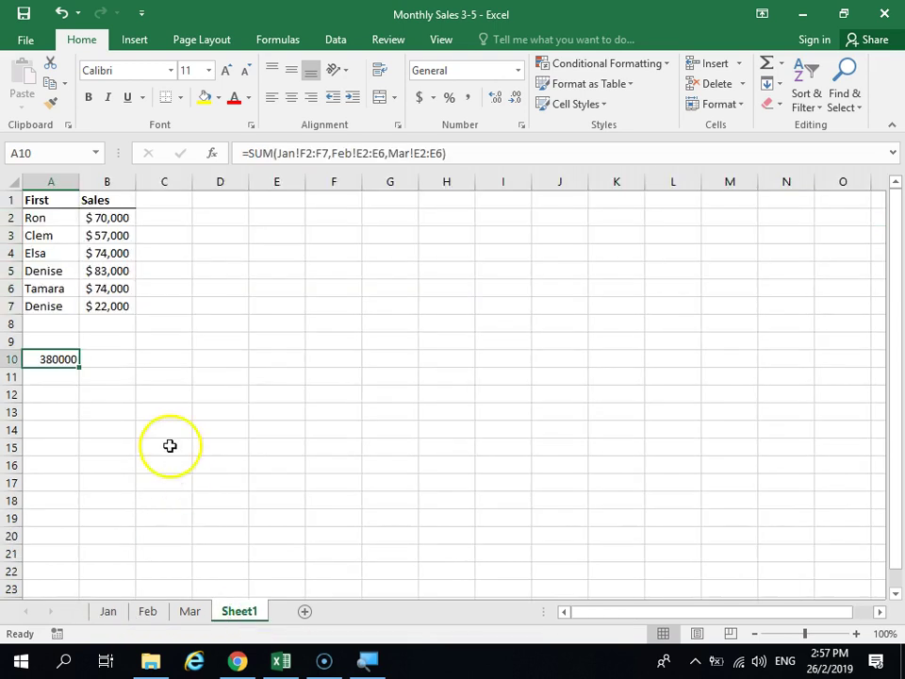
click(327, 153)
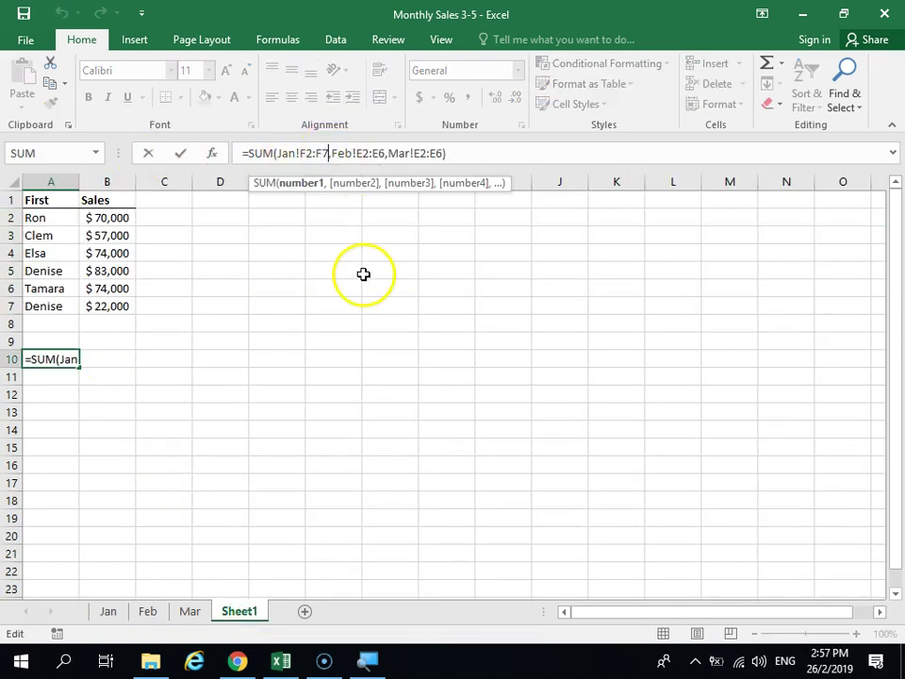
key(BackSpace)
text(6)
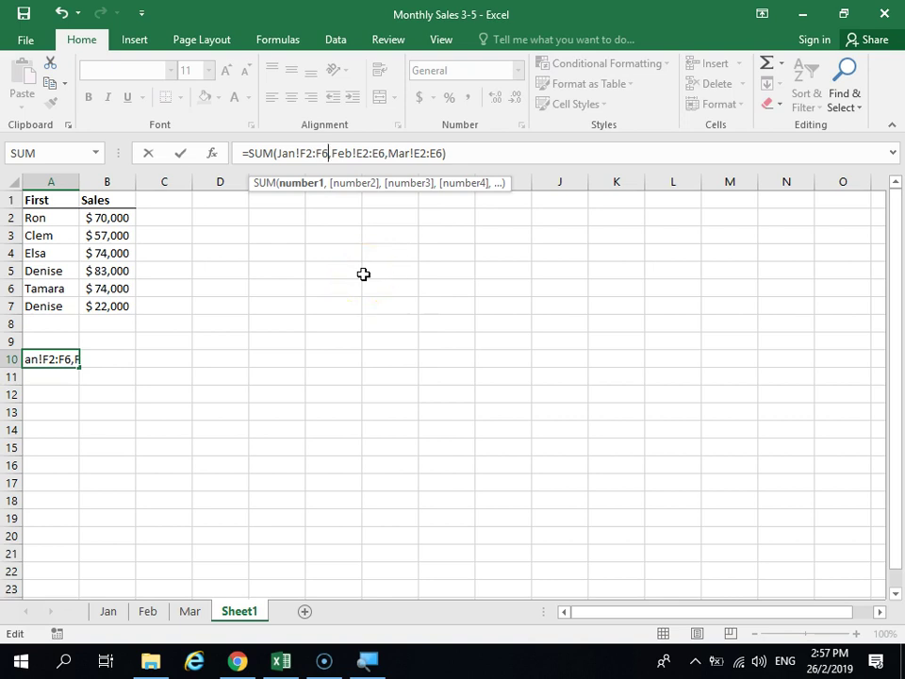
key(Return)
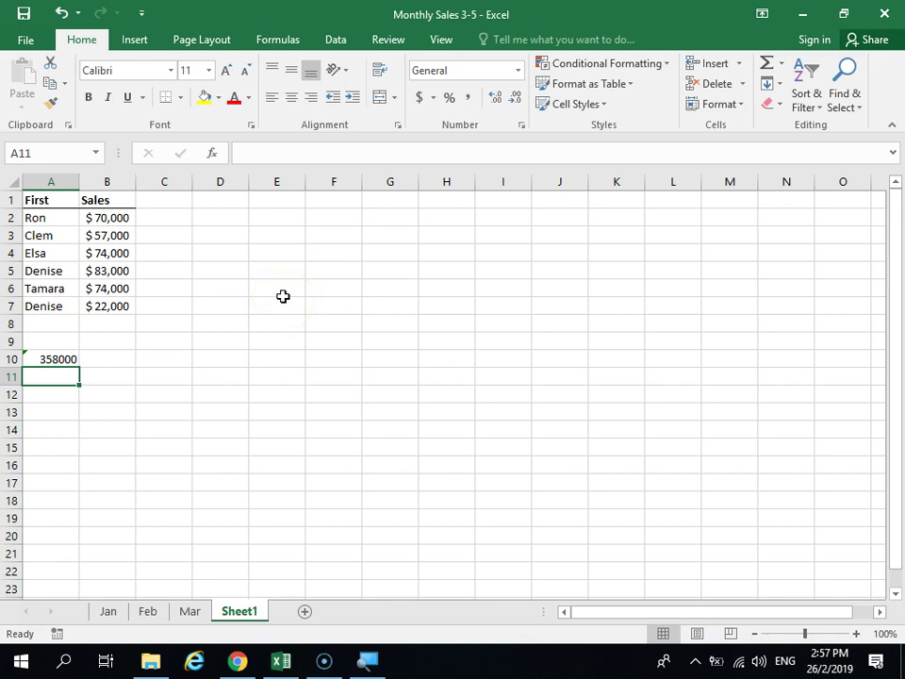
Look through the Jan, Feb and Mar sheets, then review the multi-sheet SUM formula in cell A10 of Sheet1.
click(119, 614)
click(147, 611)
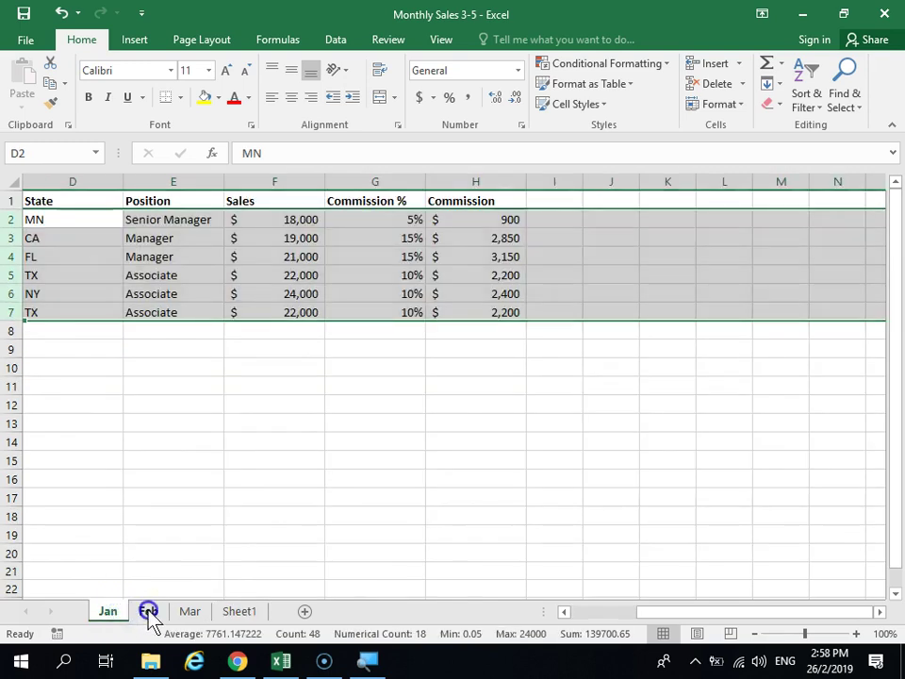
click(190, 611)
drag(213, 620, 253, 587)
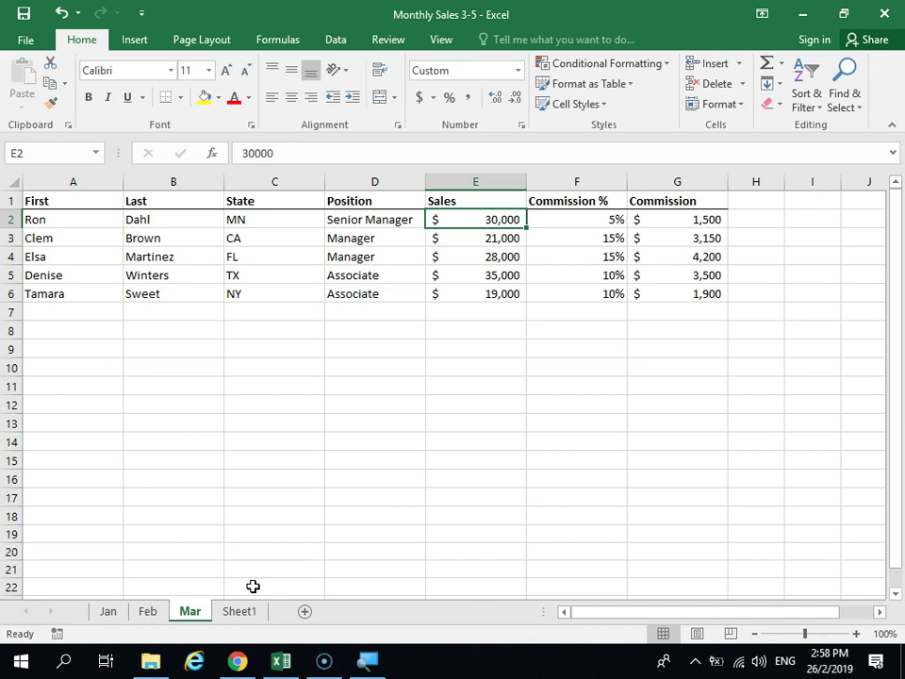
click(237, 613)
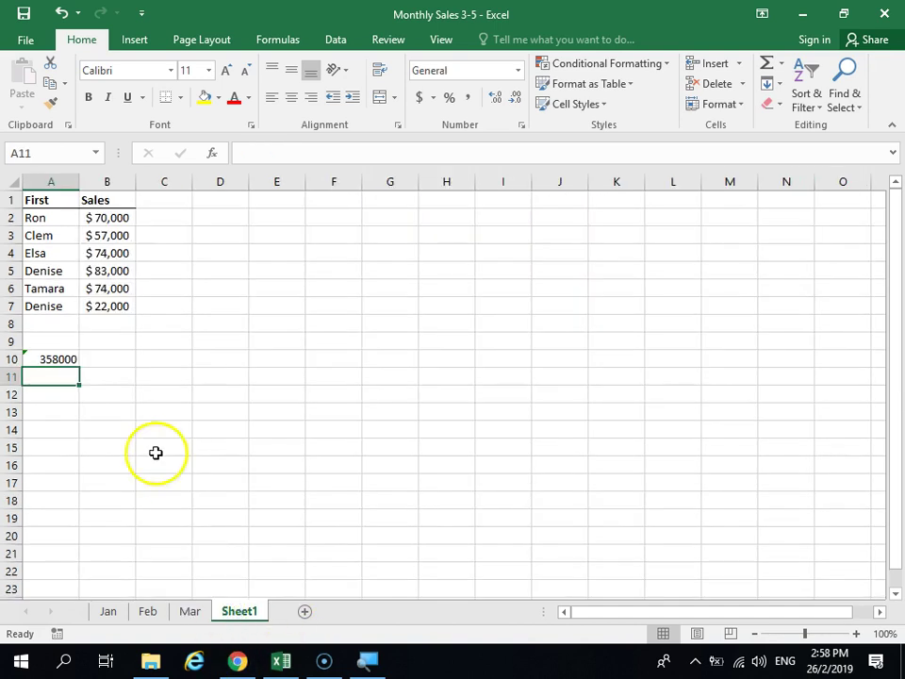
click(61, 360)
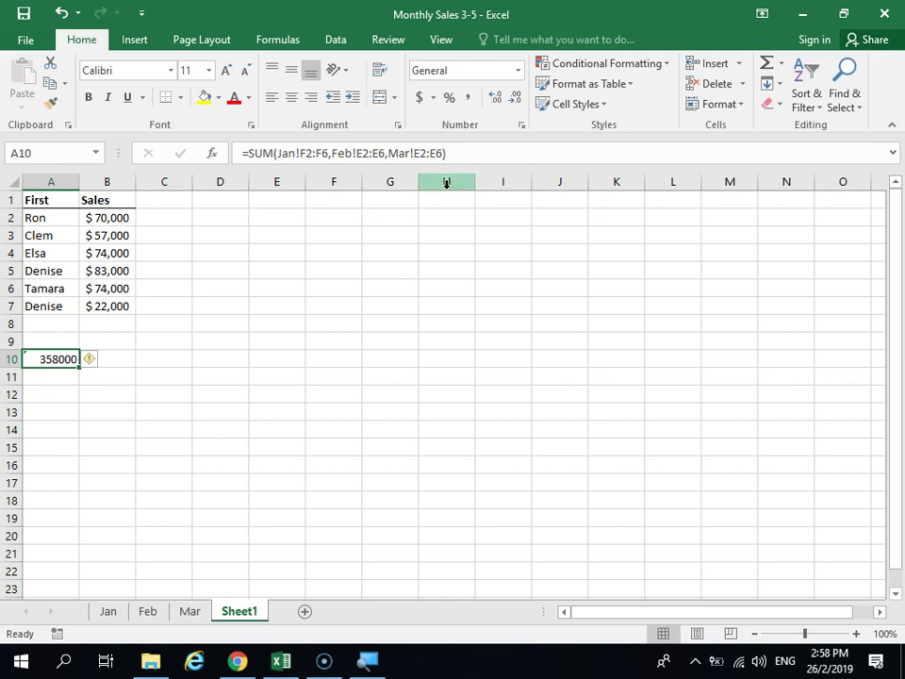
click(410, 212)
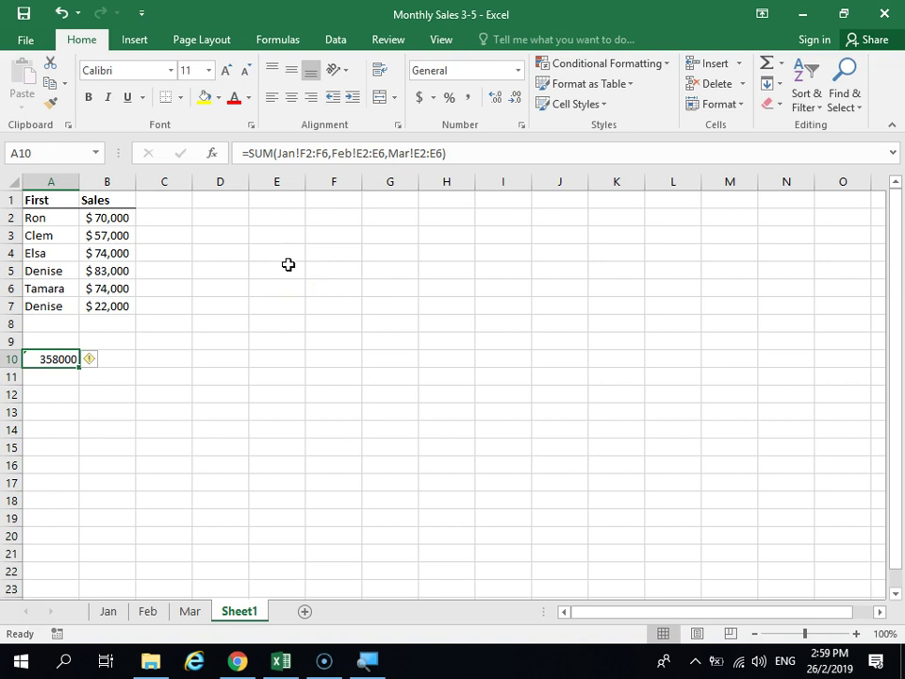
Close the Monthly Sales 3-5 workbook without saving its changes.
click(87, 40)
key(ctrl+w)
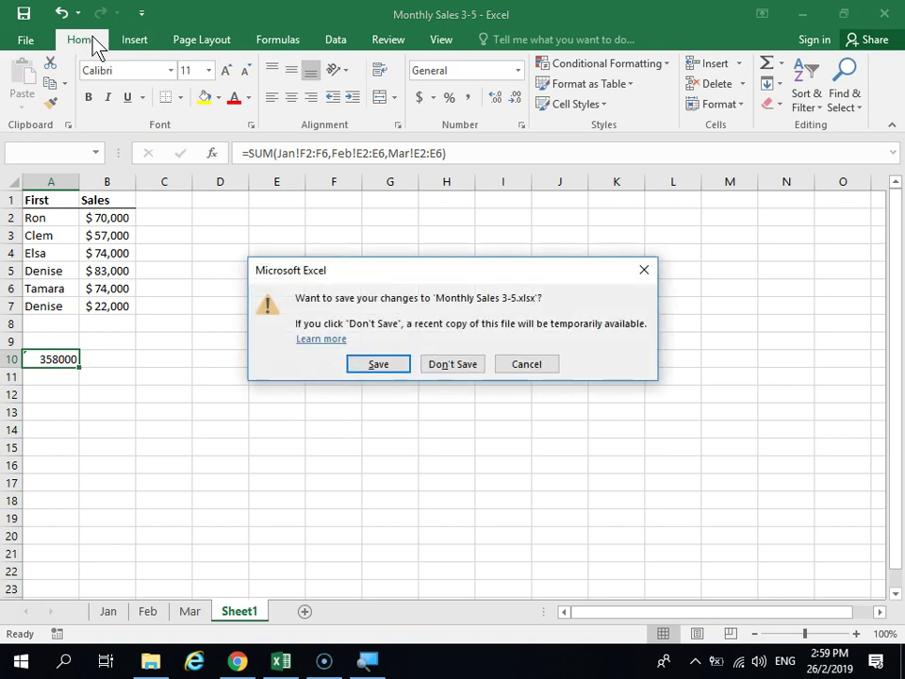
click(461, 366)
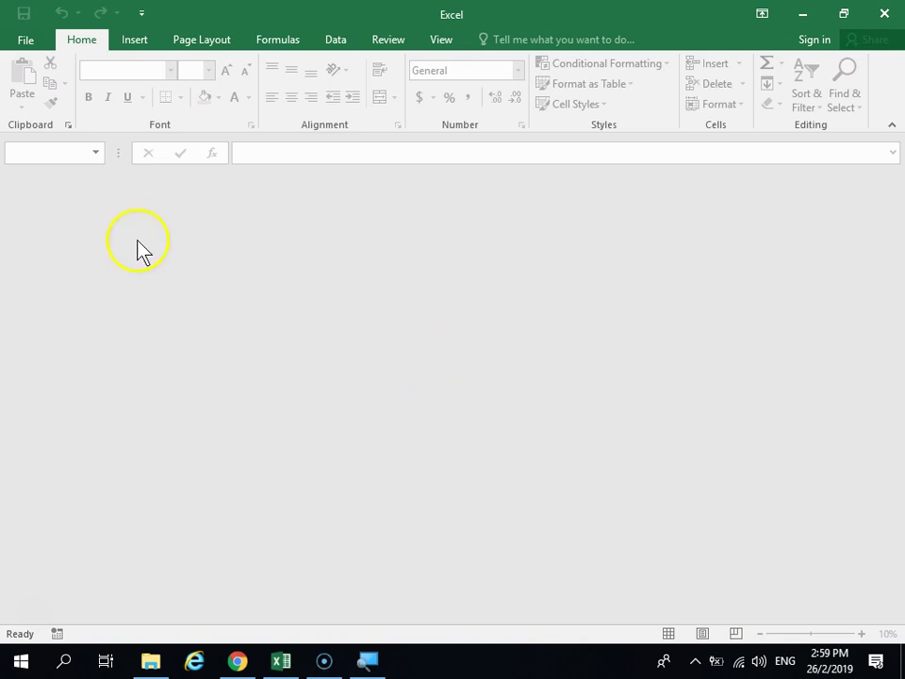
Open the Sales workbook from the Excel 2016 Advanced Data folder.
click(43, 43)
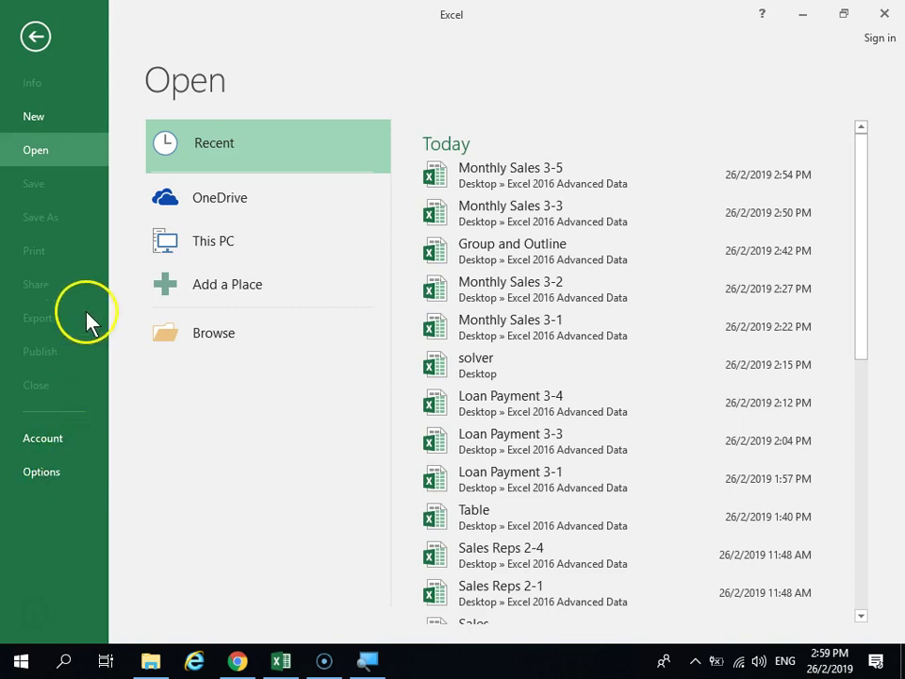
click(237, 343)
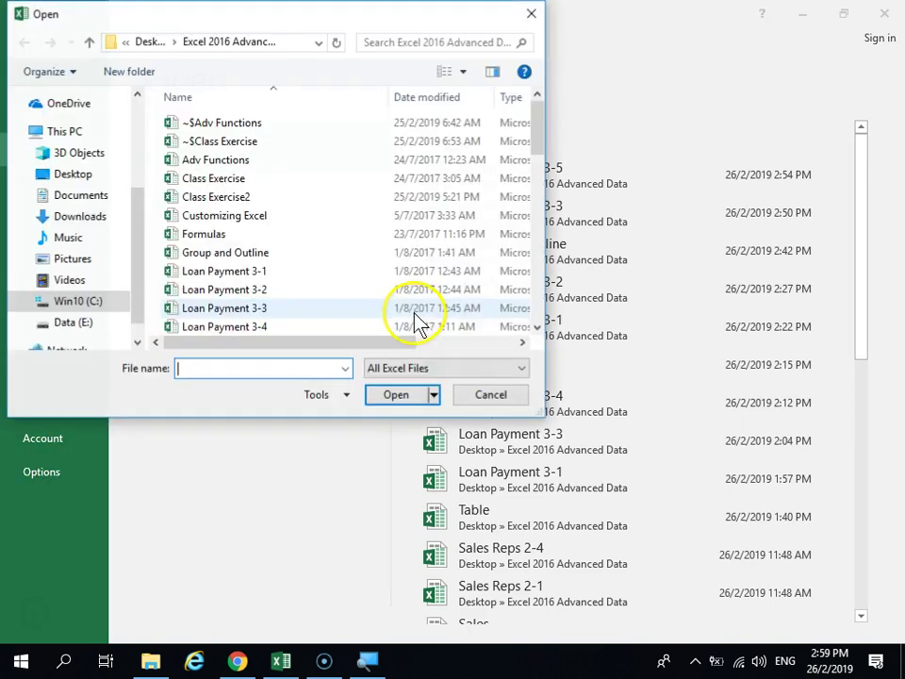
click(307, 204)
scroll(312, 217, down, 5)
scroll(269, 273, down, 3)
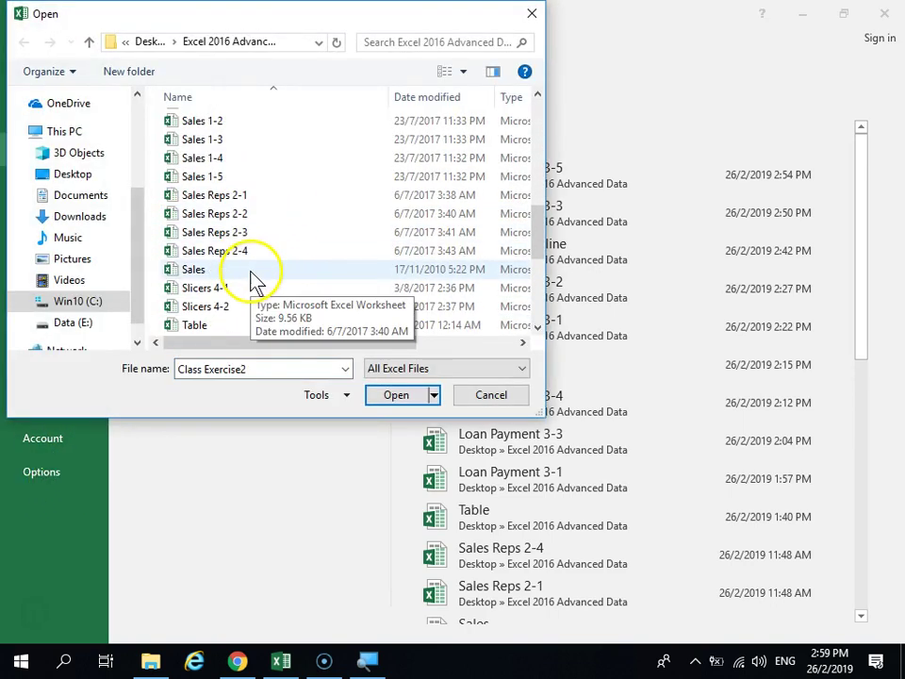
double_click(252, 270)
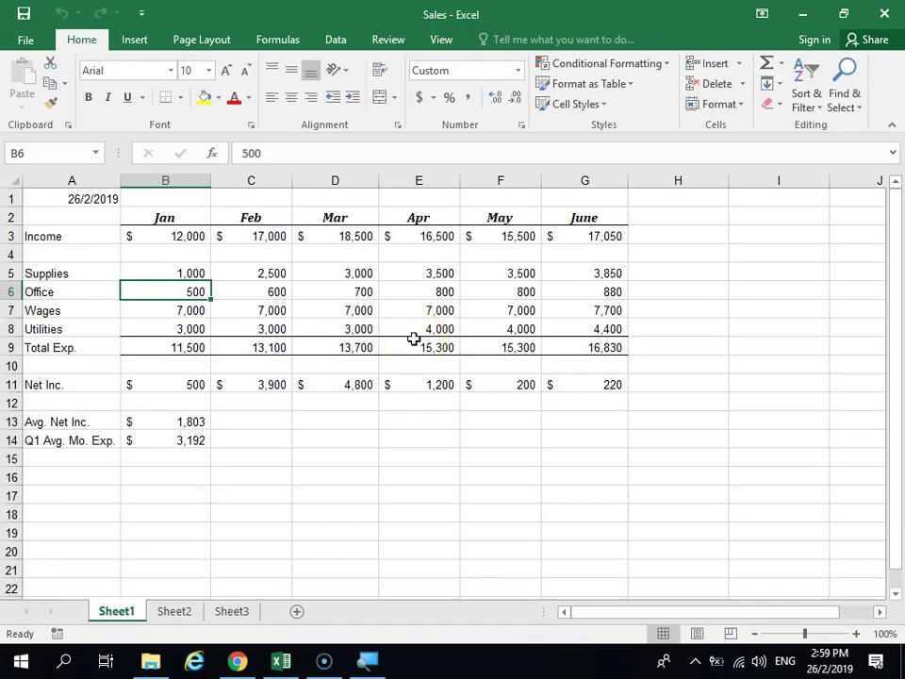
Look at the workbook's review and sharing commands and the computer's list of available Wi-Fi networks.
click(403, 44)
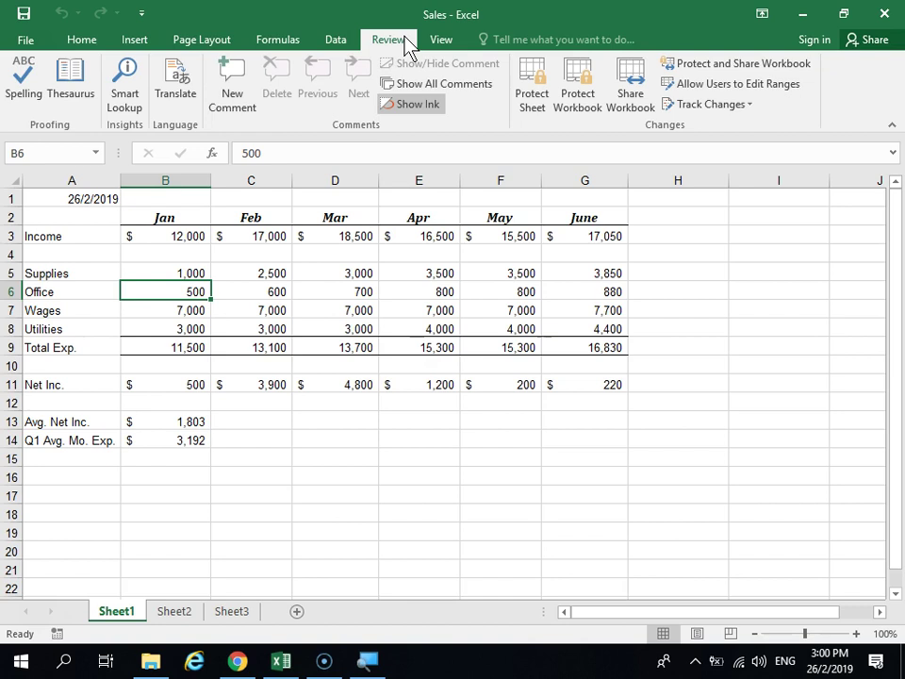
click(400, 43)
click(740, 662)
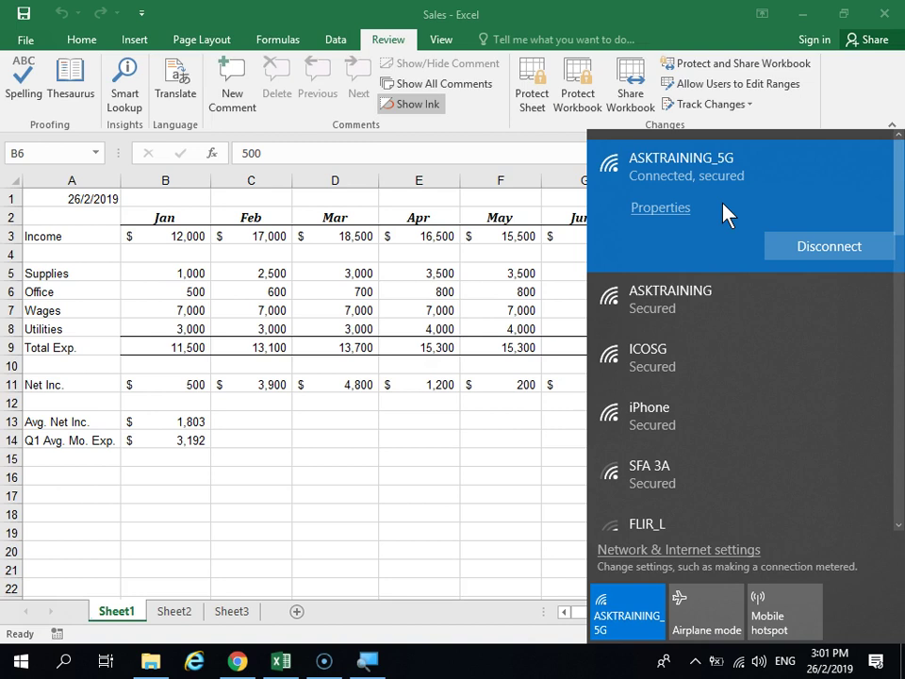
Share the Sales workbook, allowing changes by more than one user, check the advanced change-tracking settings, and confirm saving the workbook.
click(607, 16)
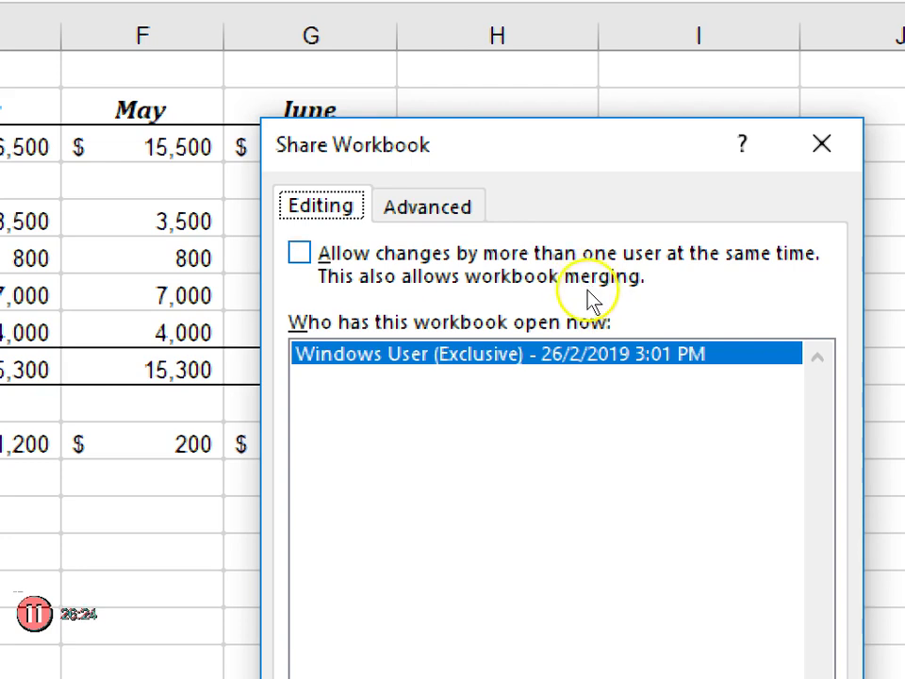
click(580, 298)
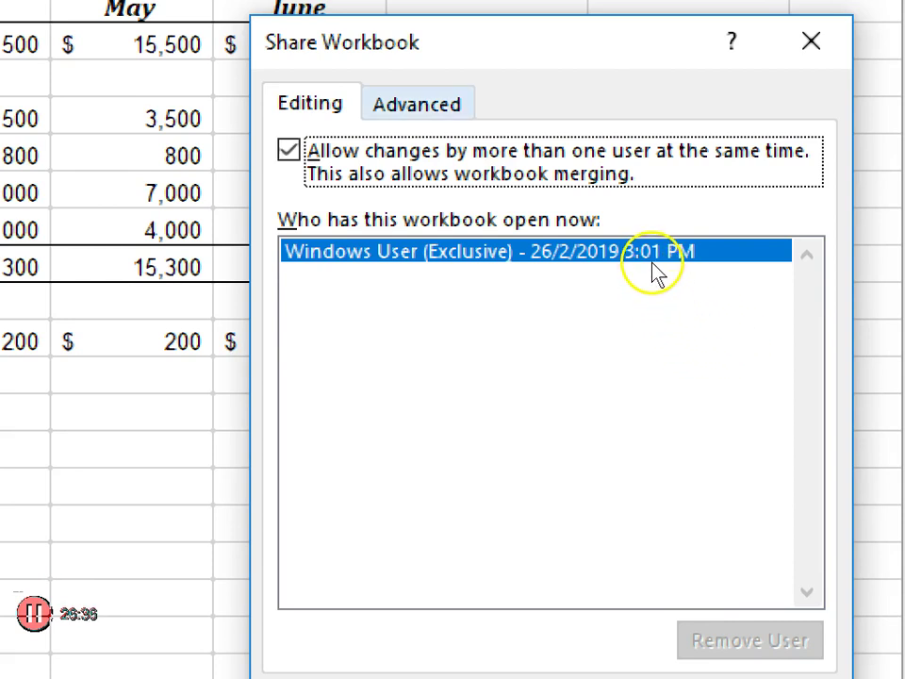
key(ctrl+Tab)
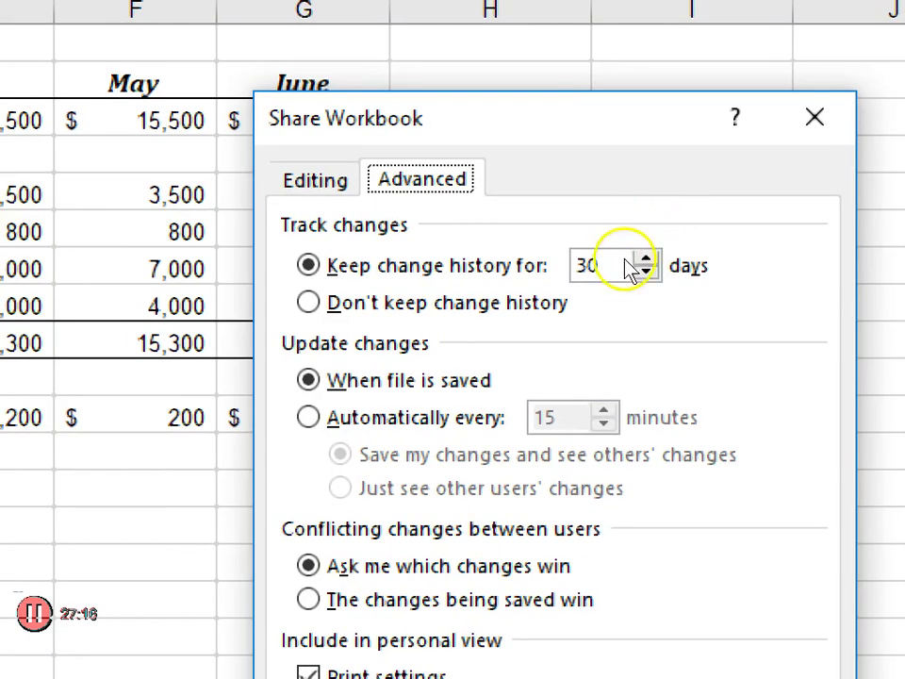
key(ctrl+shift+Tab)
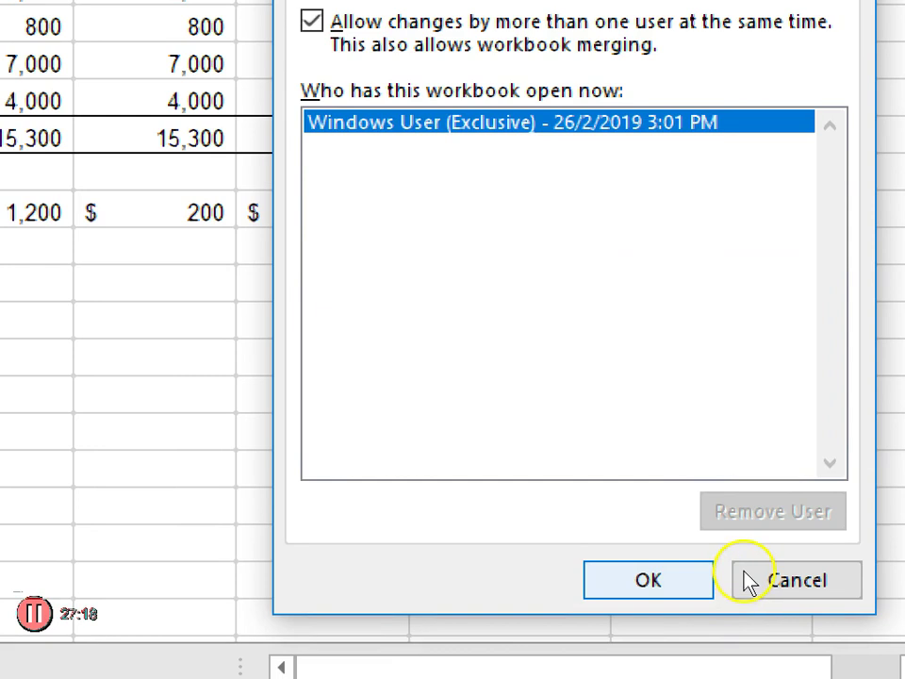
click(698, 633)
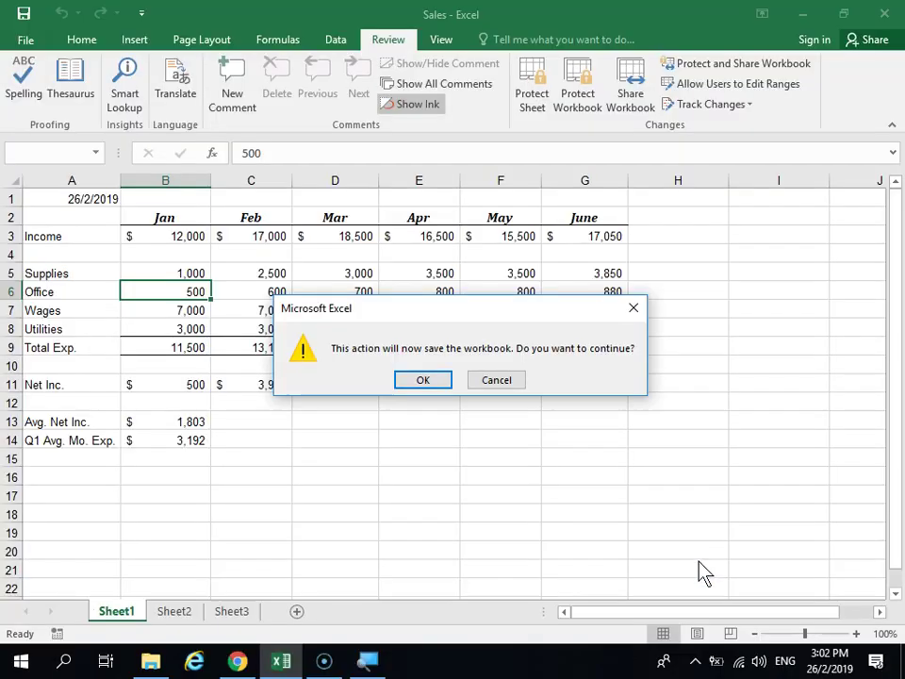
click(432, 403)
click(440, 382)
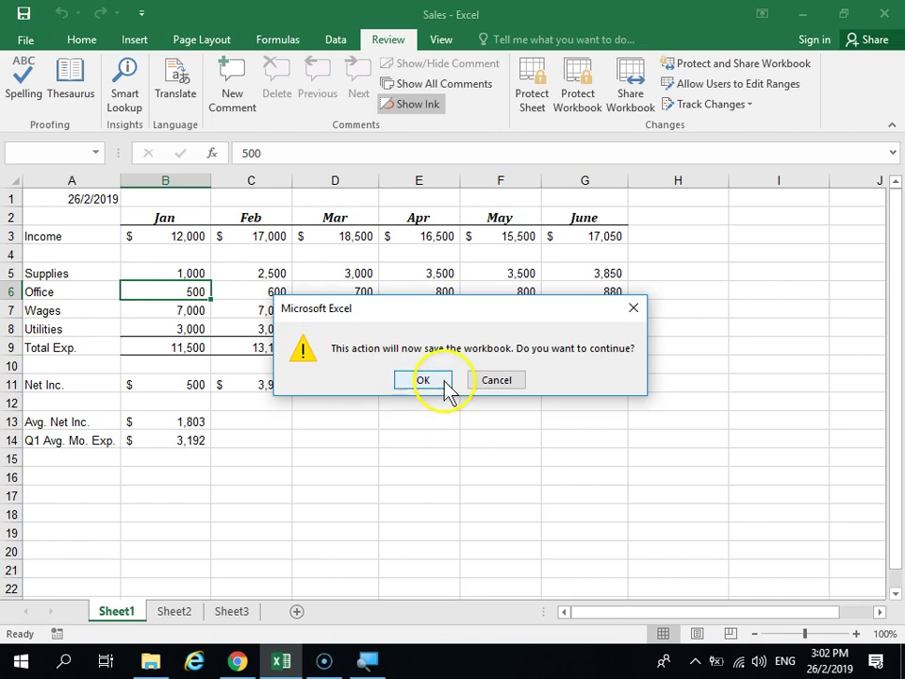
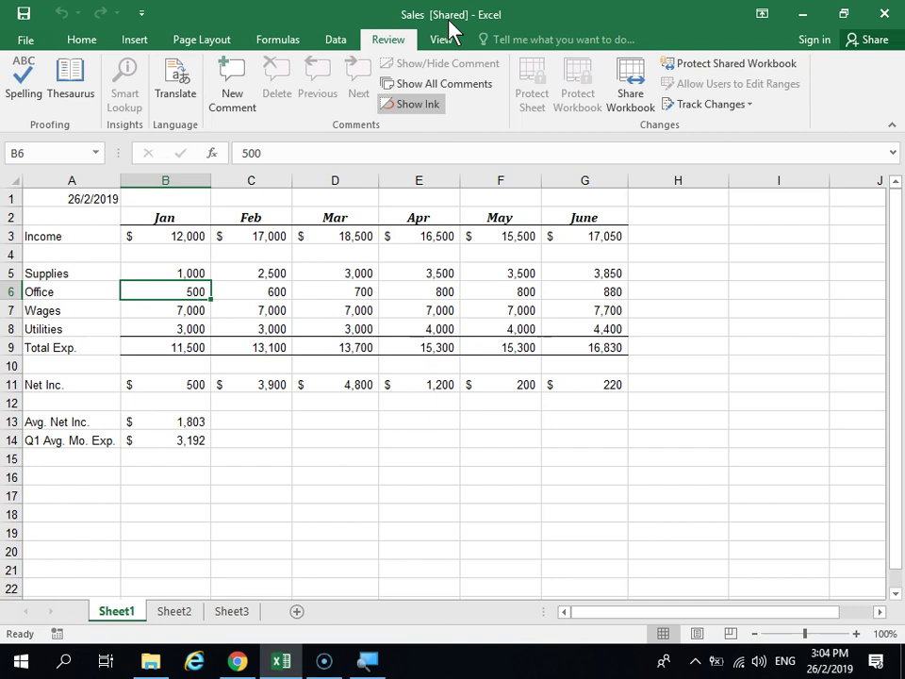
Stop sharing the Sales workbook by disallowing changes by more than one user, and confirm making it exclusive.
click(641, 90)
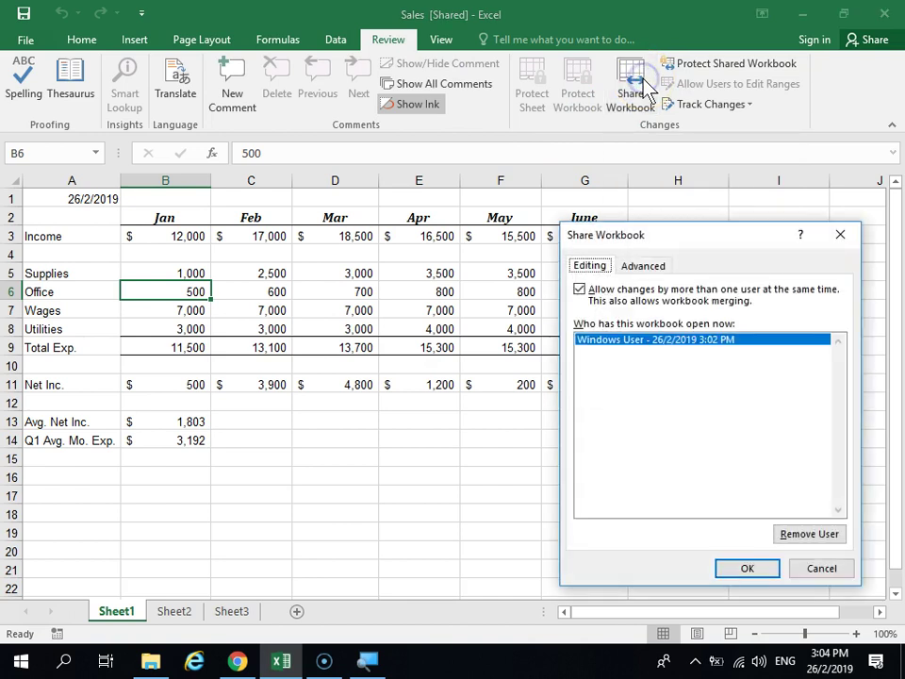
click(587, 290)
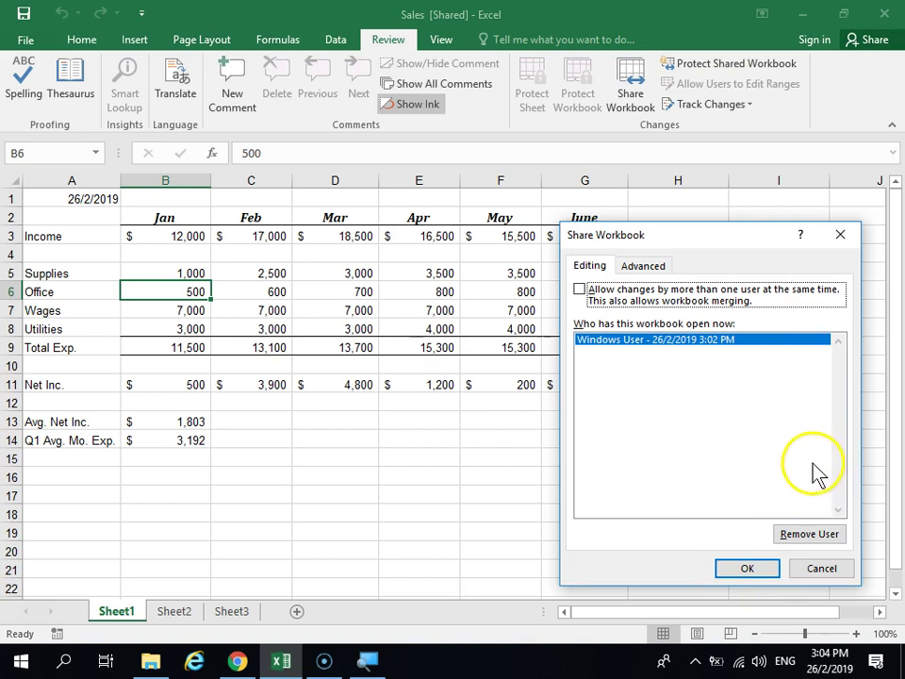
click(749, 570)
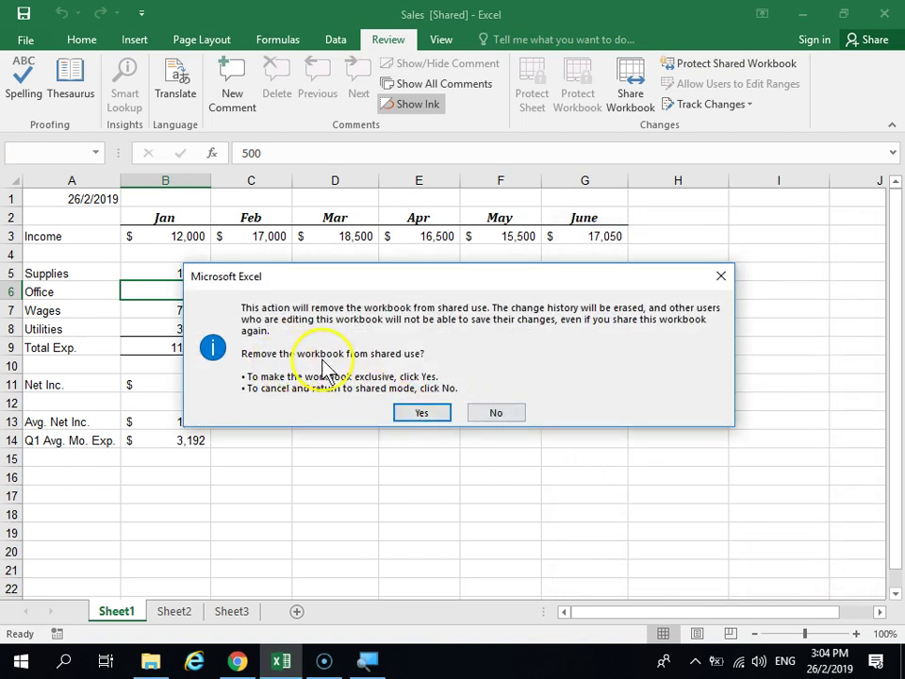
click(423, 414)
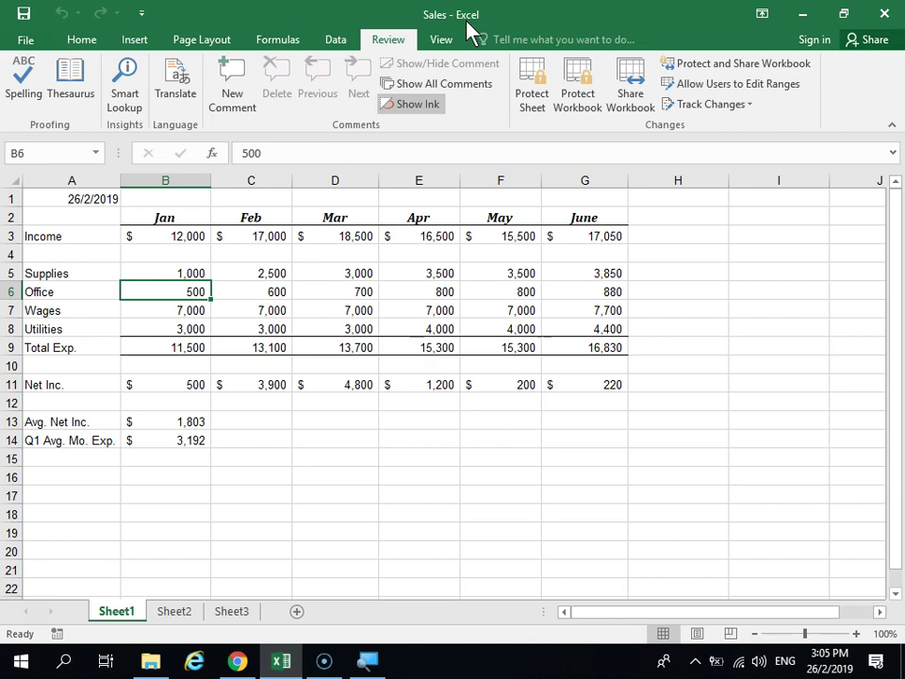
Open the Quick Access Toolbar customization options and list All Commands as the source of available commands.
click(146, 17)
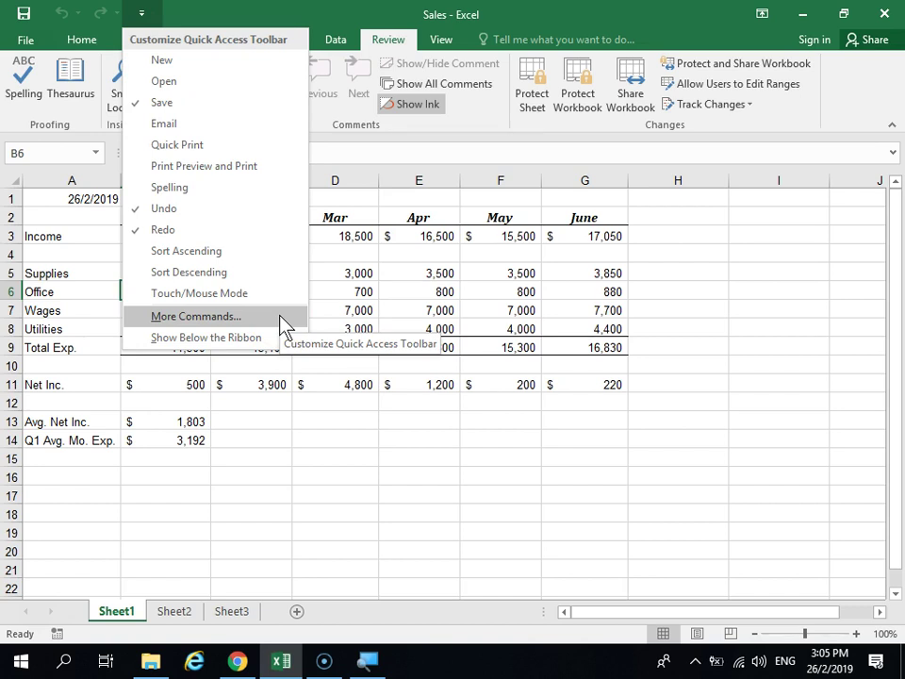
click(282, 321)
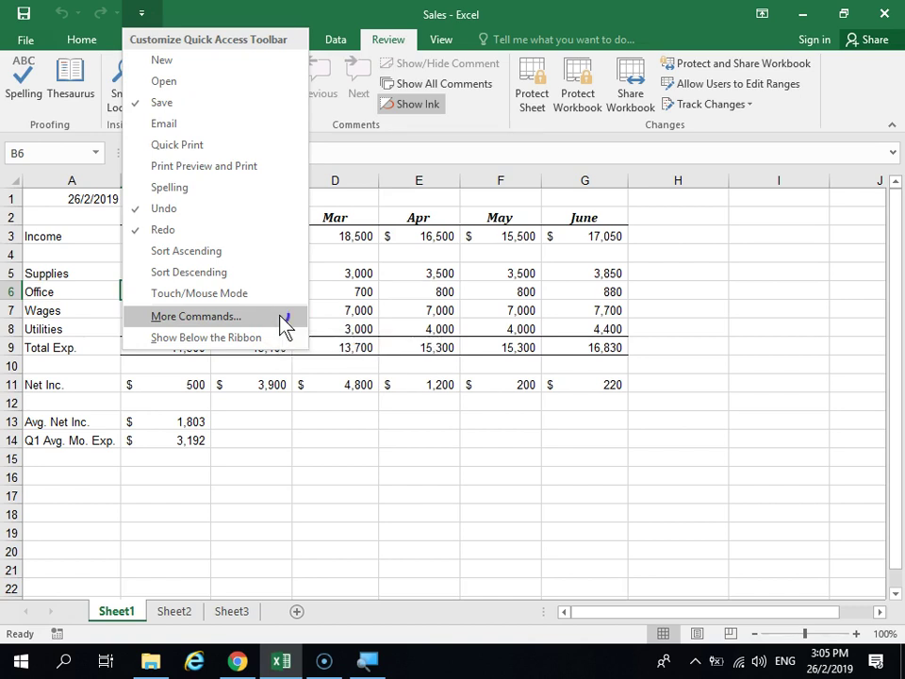
click(283, 319)
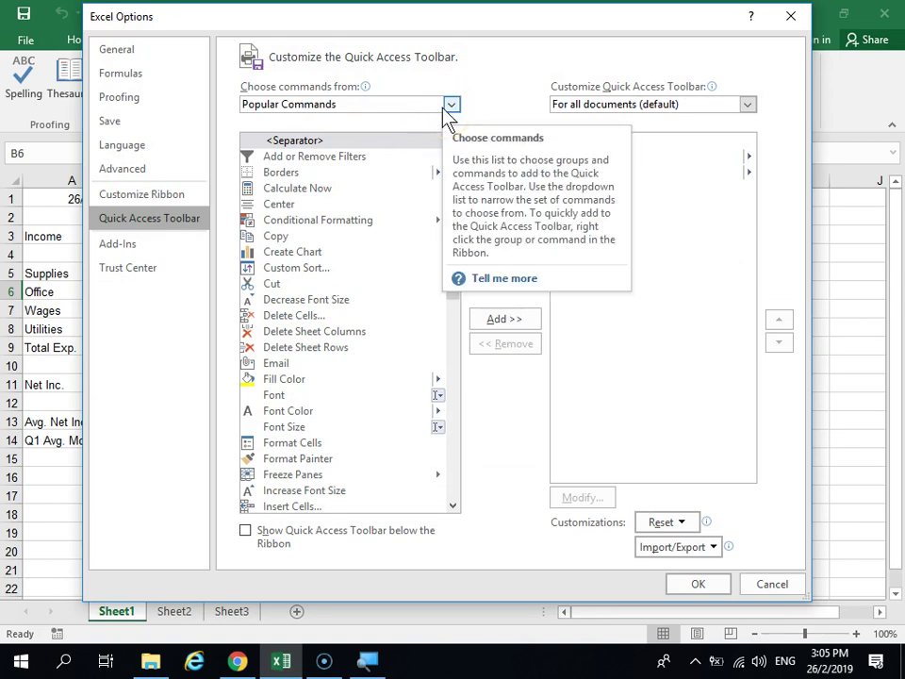
click(450, 107)
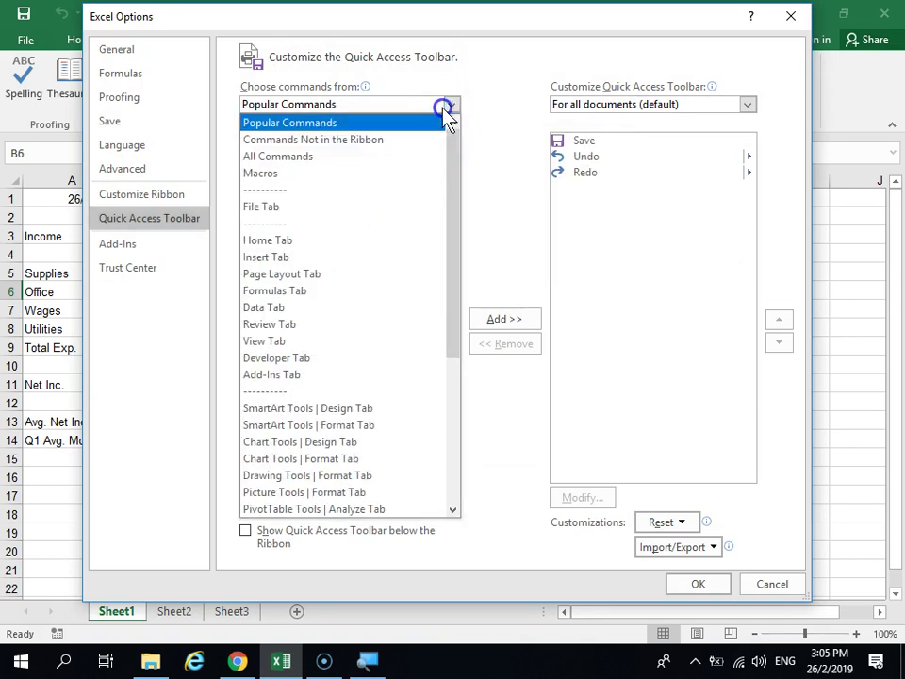
click(418, 159)
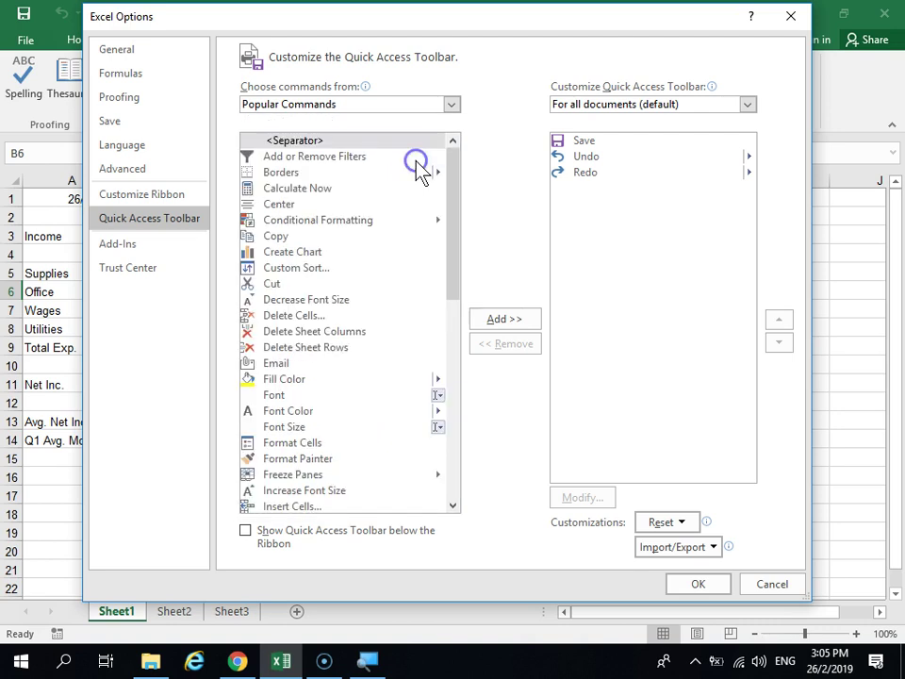
click(348, 253)
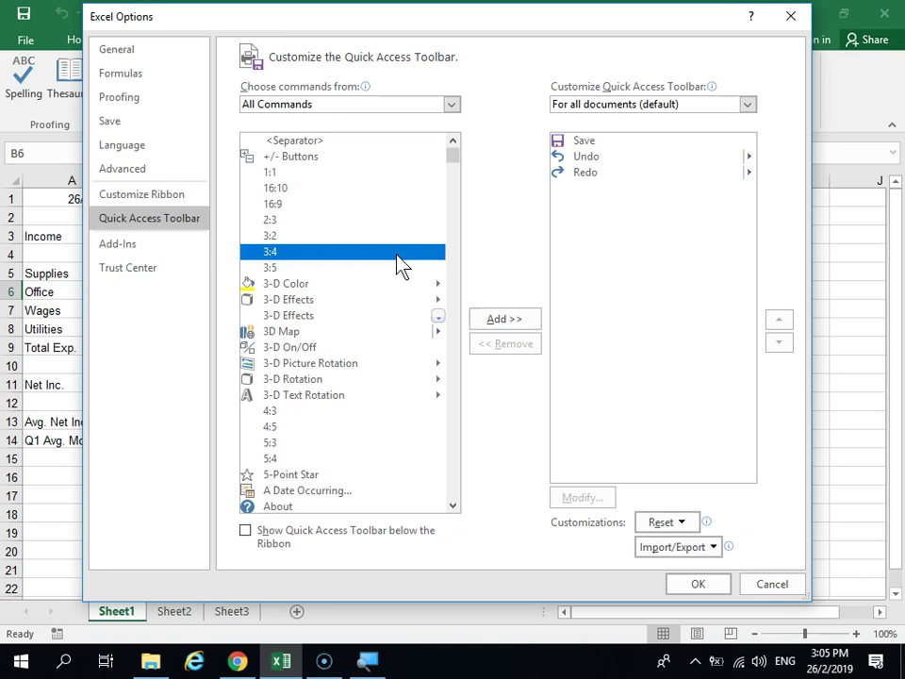
Find the Compare and Merge Workbooks command, add it to the Quick Access Toolbar for all documents, and apply the options.
key(c)
key(Down)
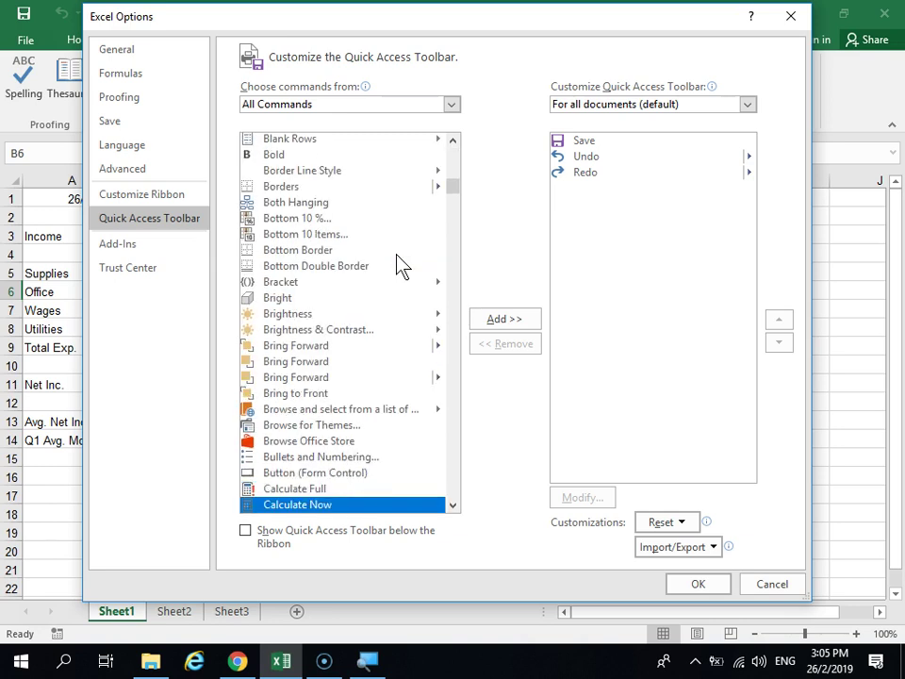
key(Down)
key(Down)
key(Down)
key(Down)
key(Down)
key(Down)
key(Down)
key(Down)
key(Down)
key(Down)
key(Down)
key(Down)
key(Down)
key(Down)
key(Down)
key(Down)
key(Down)
key(Down)
key(Down)
key(Down)
key(Down)
key(Down)
key(Down)
key(Down)
key(Down)
key(Down)
key(Down)
key(Down)
key(Down)
key(Down)
key(Down)
key(Down)
key(Down)
key(Down)
key(Down)
key(Down)
key(Down)
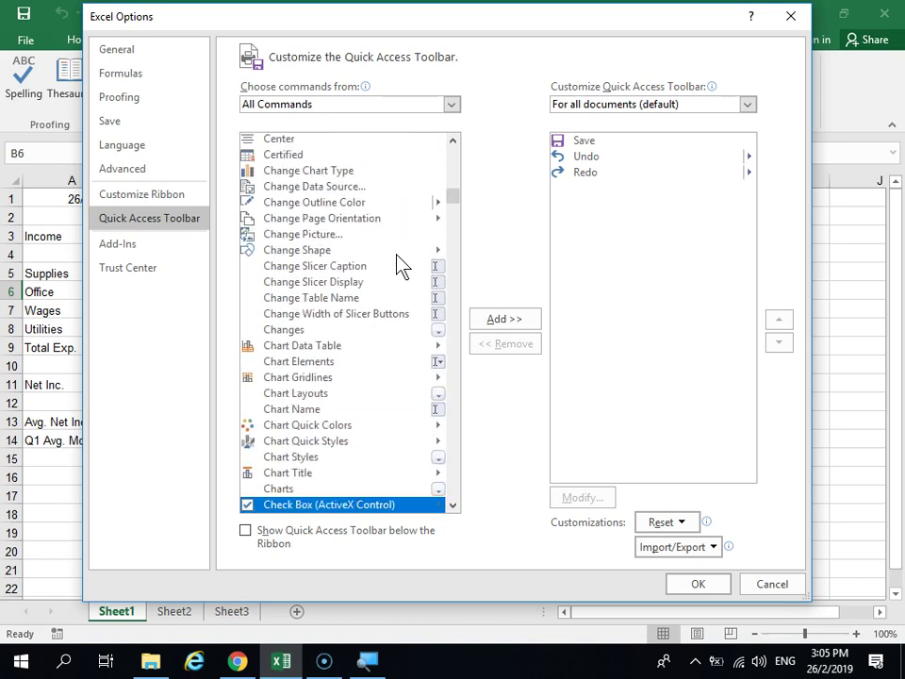
key(Down)
key(Down)
key(Down)
key(Down)
key(Down)
key(Down)
key(Down)
key(Down)
key(Down)
key(Down)
key(Down)
key(Down)
key(Down)
key(Down)
key(Down)
key(Down)
key(Down)
key(Down)
key(Down)
key(Down)
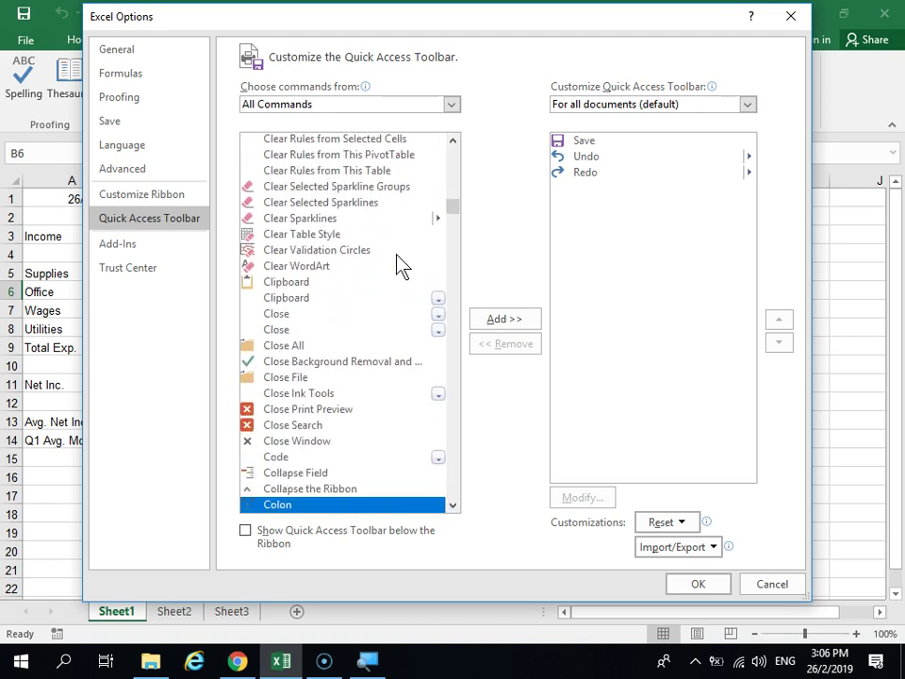
key(Down)
key(Down)
key(Down)
key(Down)
key(Down)
key(Down)
key(Down)
key(Down)
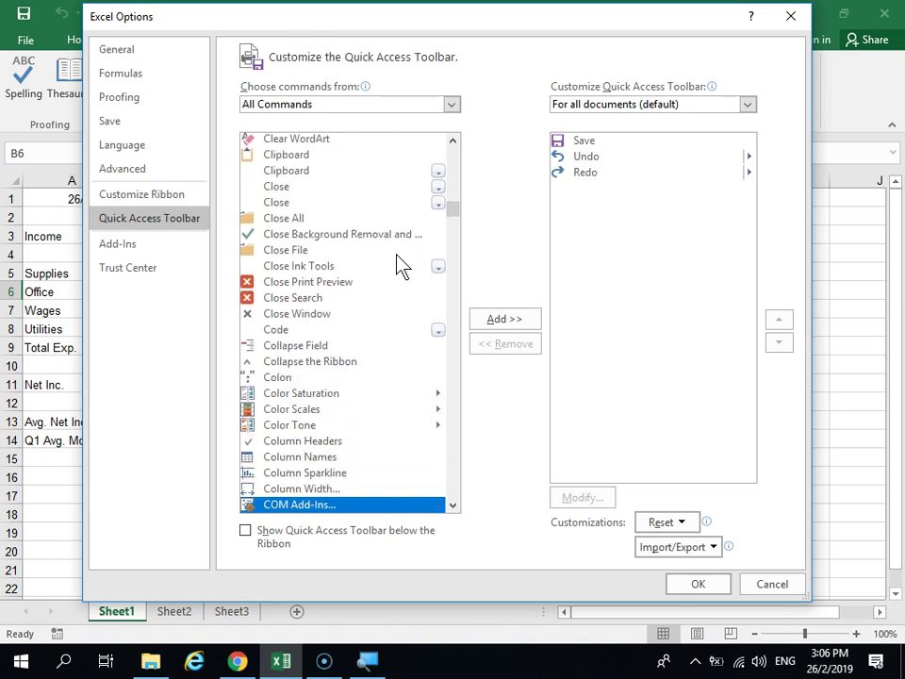
key(Down)
key(Down)
key(Down)
key(Down)
key(Down)
key(Down)
key(Down)
key(Down)
key(Down)
key(Down)
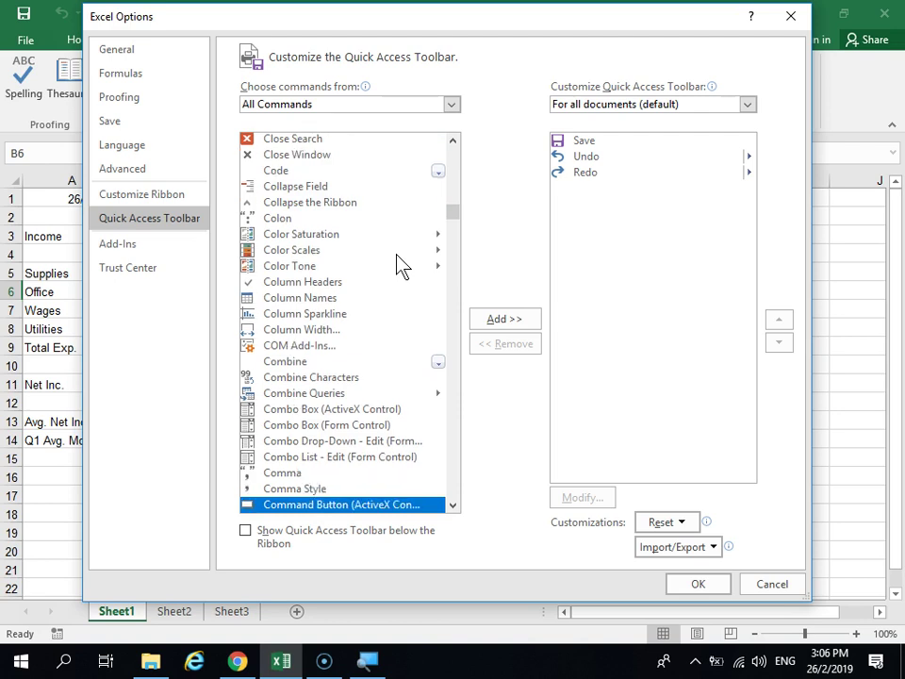
click(437, 362)
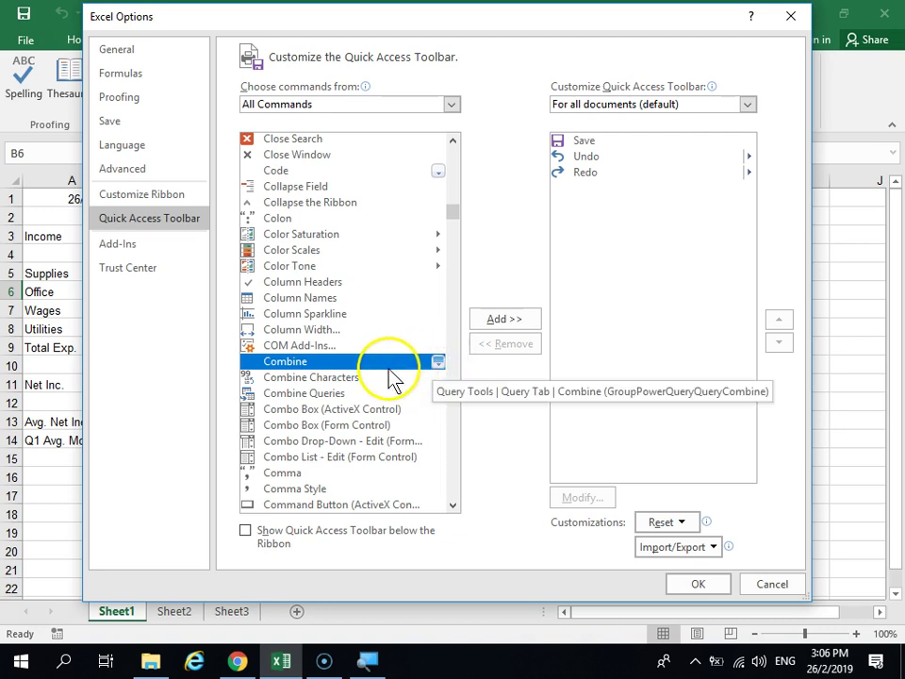
scroll(387, 427, down, 2)
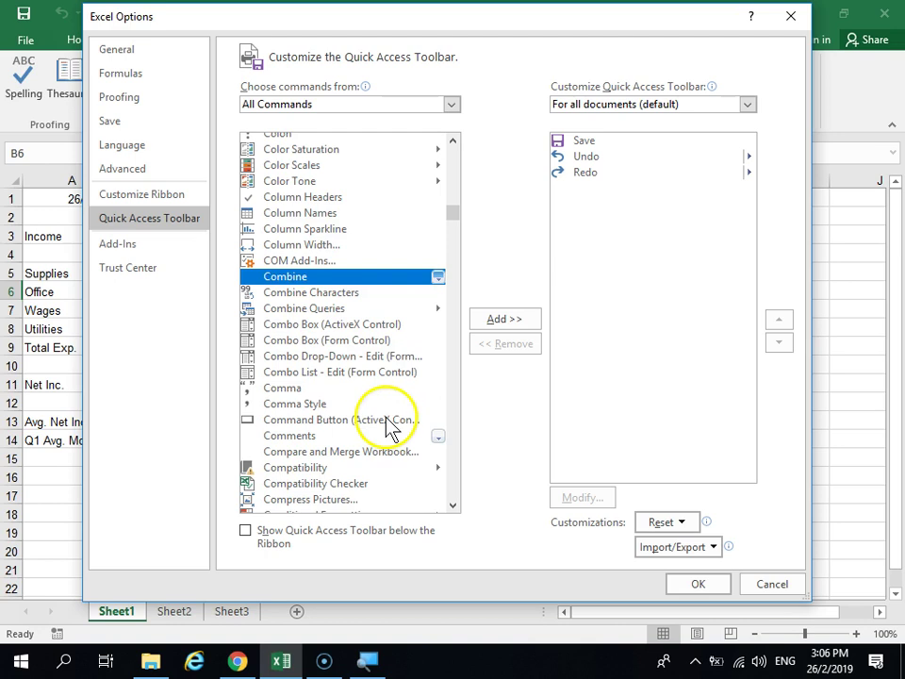
click(382, 453)
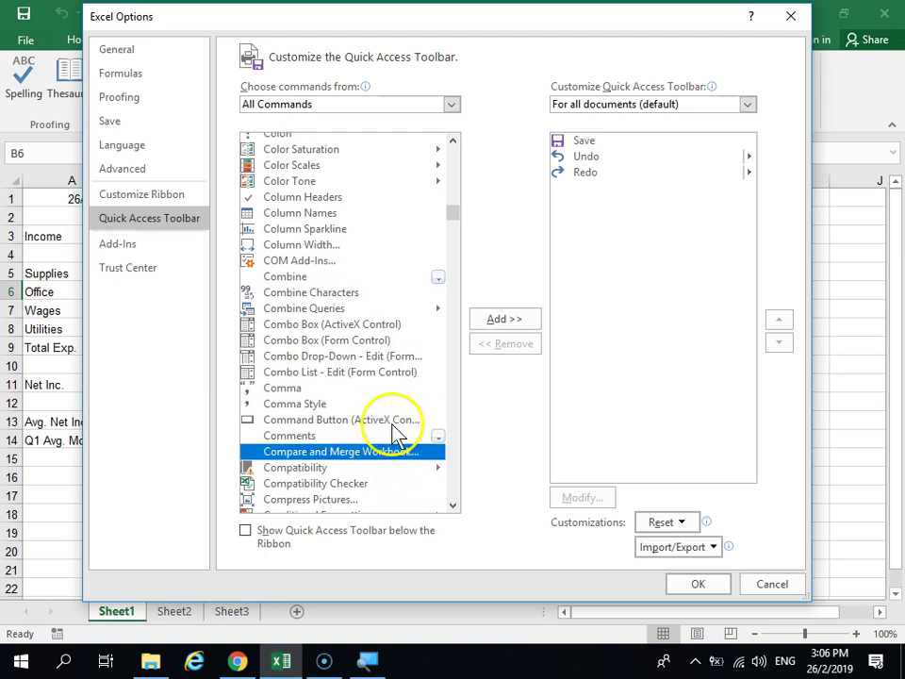
click(490, 324)
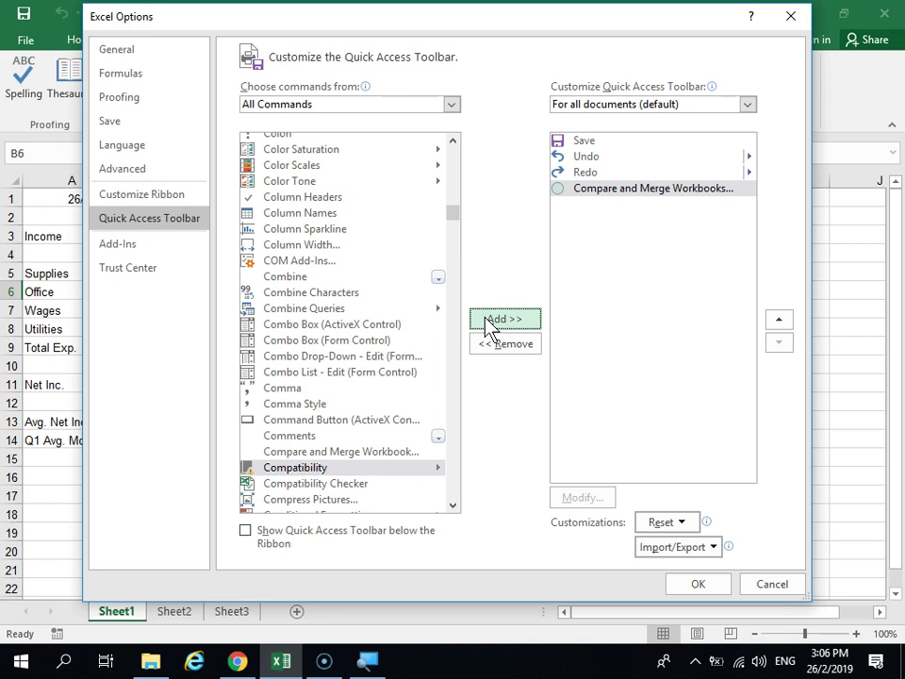
click(389, 452)
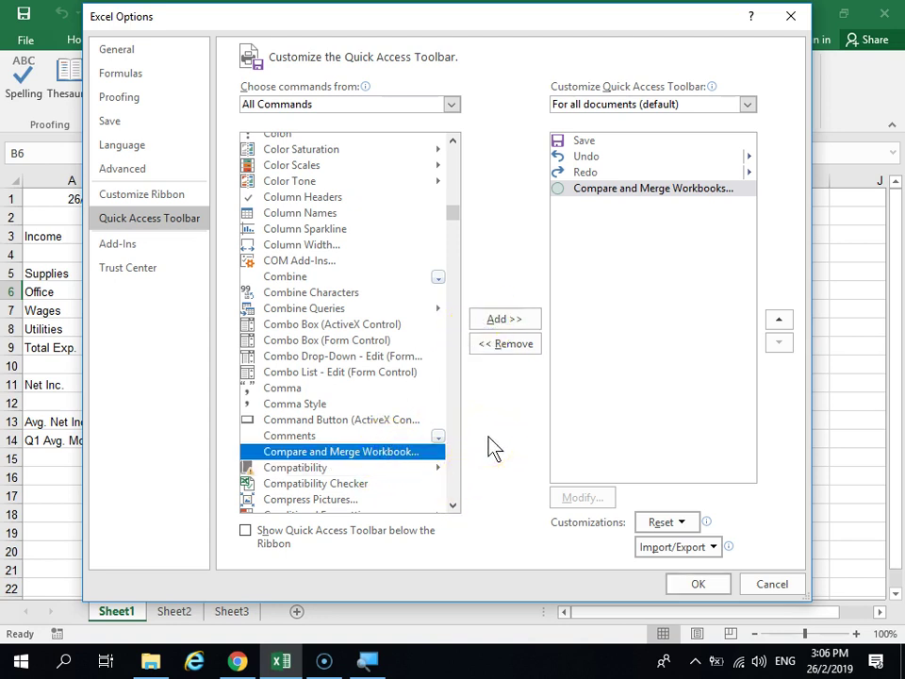
click(698, 587)
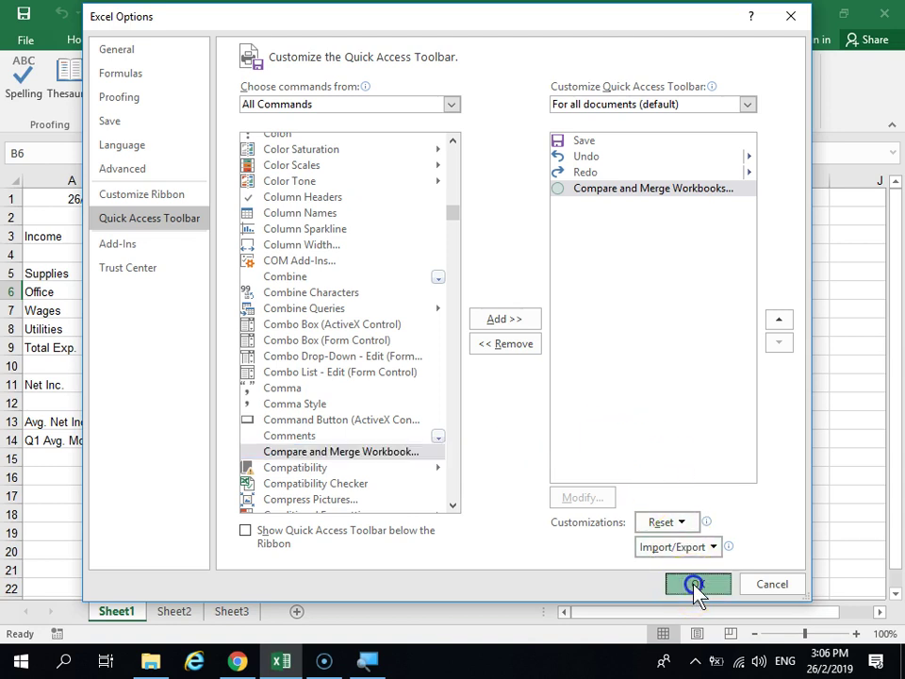